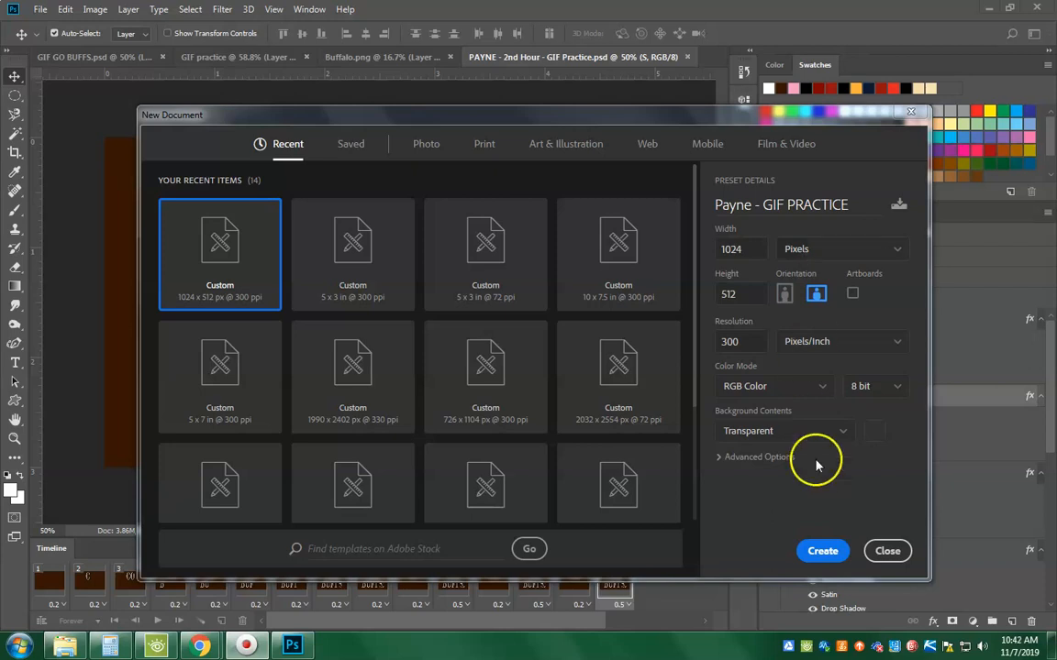
# Step: Create the transparent 1024 × 512 pixel, 300 ppi RGB document for GIF practice and hide the Timeline
pyautogui.click(819, 551)
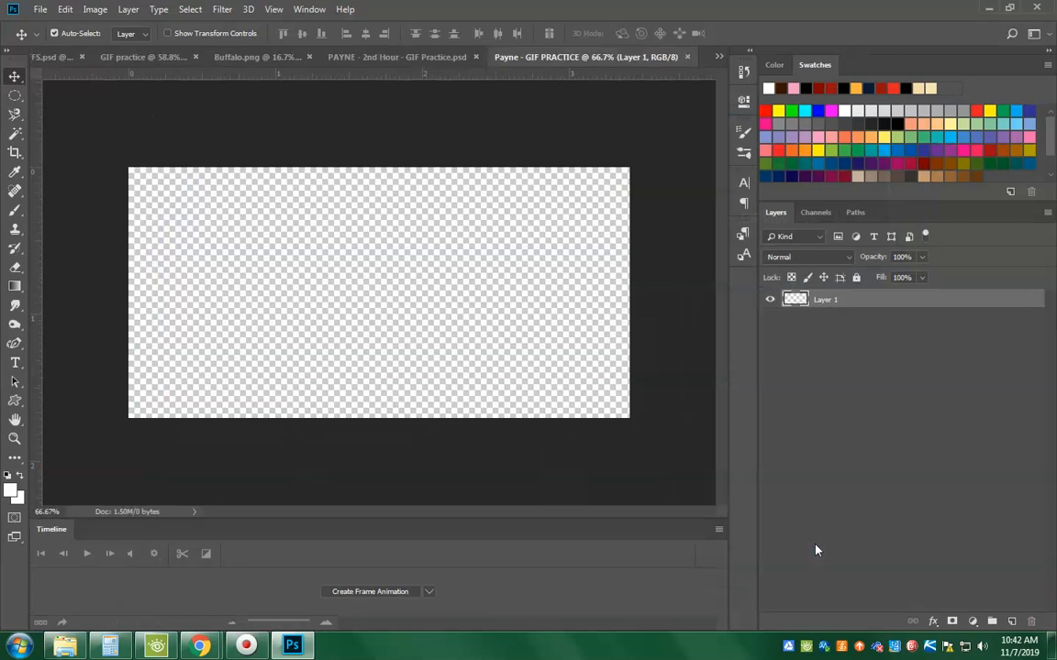
pyautogui.click(720, 530)
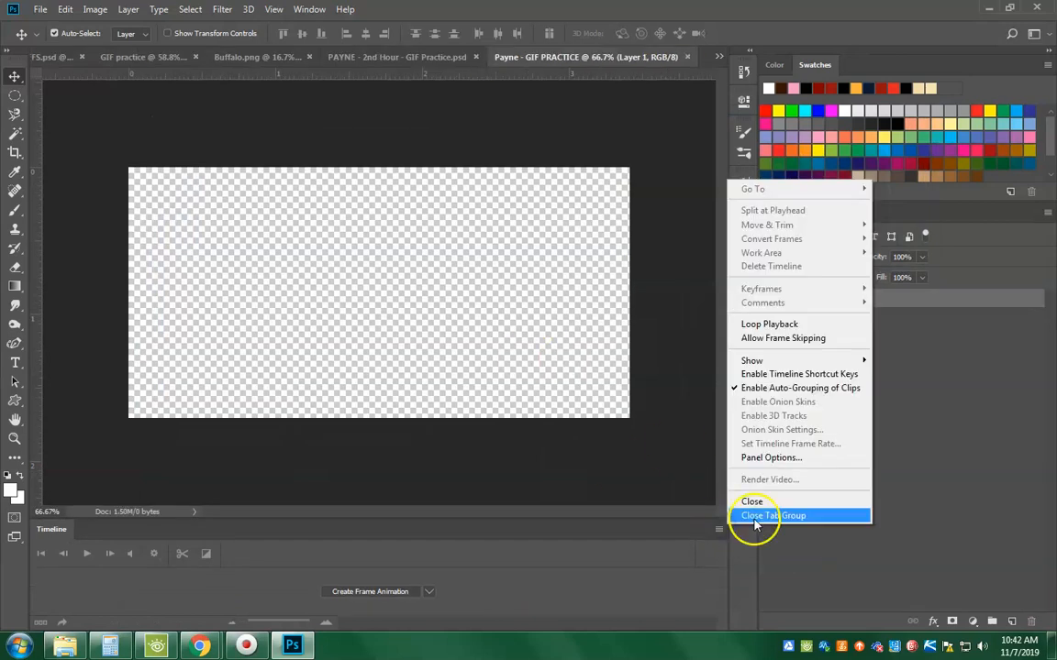
pyautogui.click(761, 515)
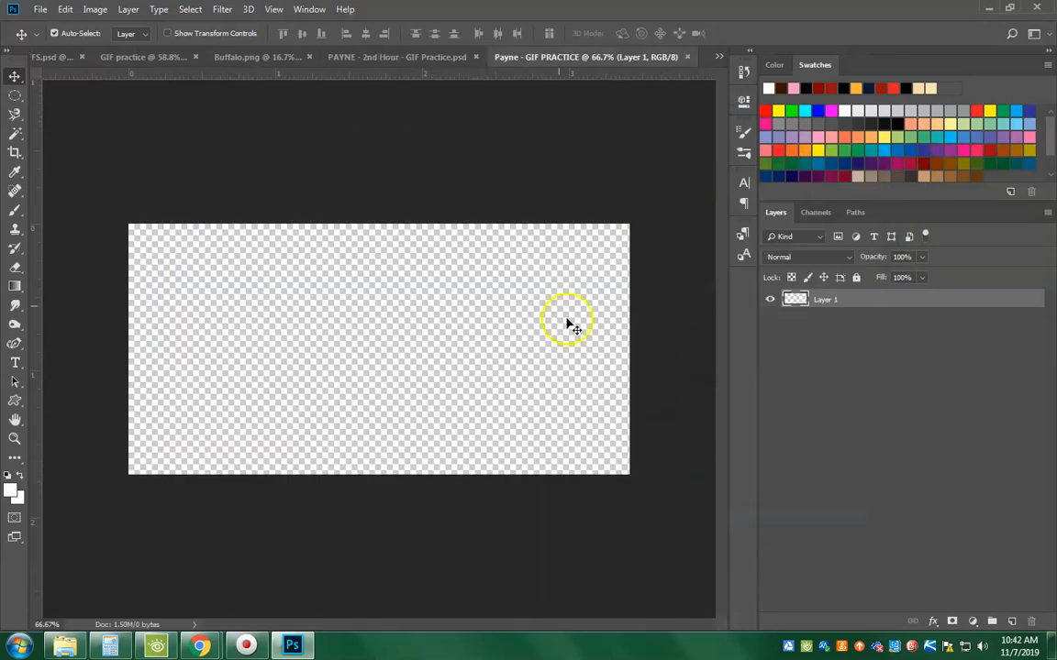
# Step: Show the Timeline in GIF GO BUFFS.psd and preview its lettering animation
pyautogui.click(52, 55)
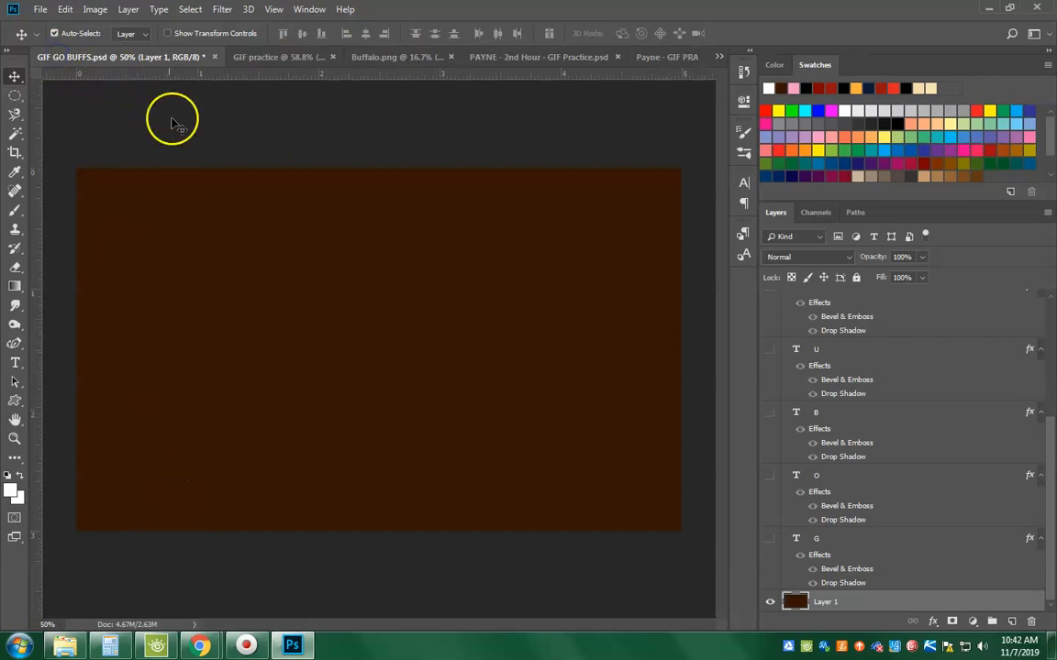
pyautogui.click(299, 9)
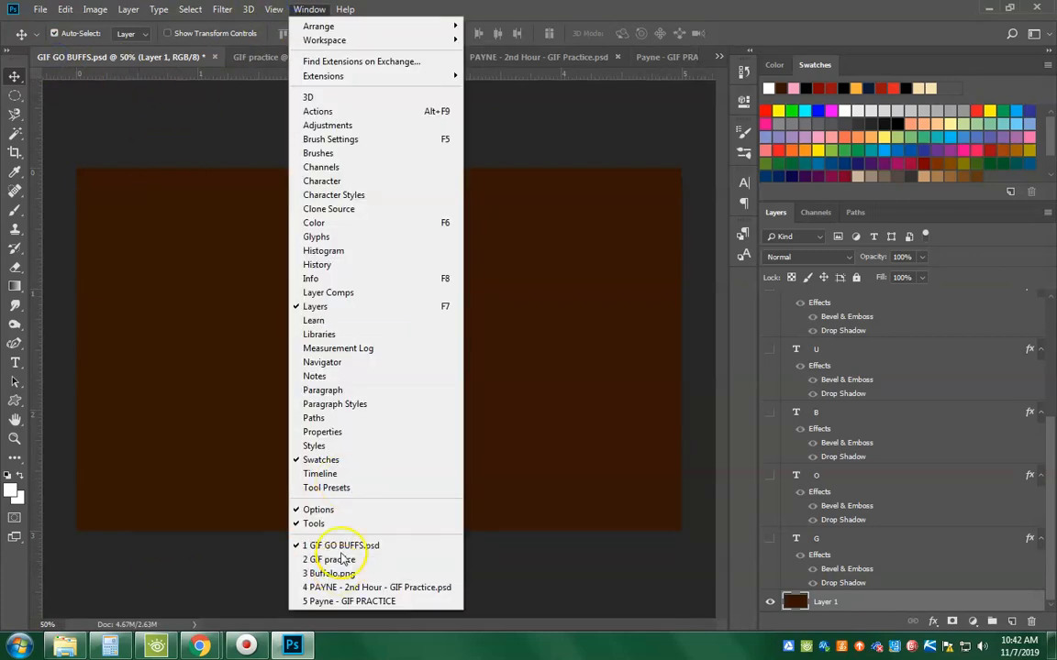
pyautogui.click(321, 474)
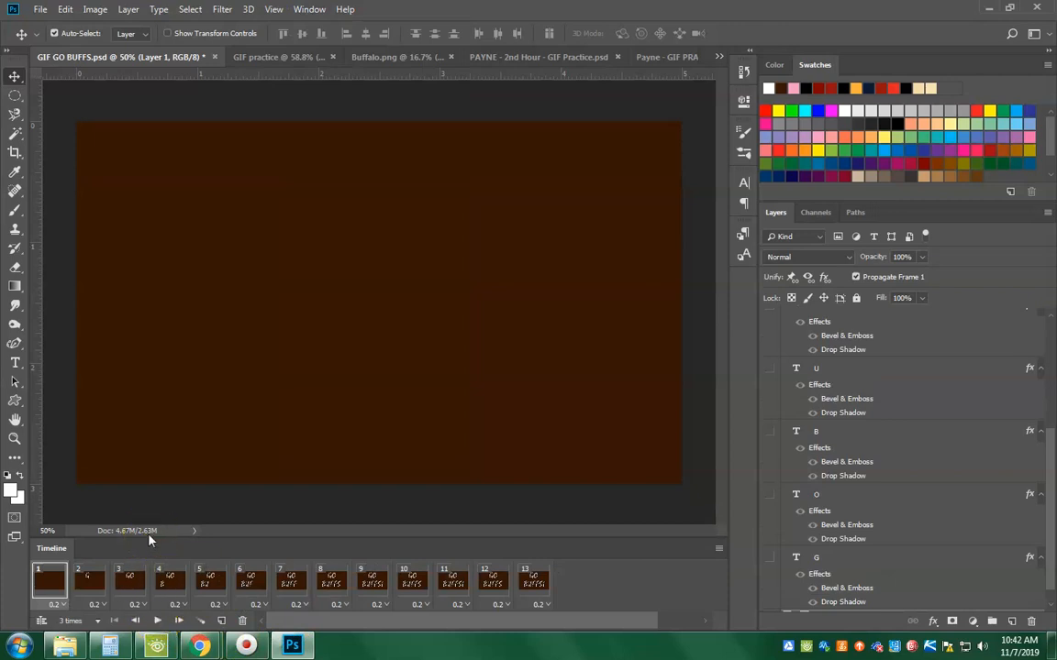
pyautogui.click(158, 621)
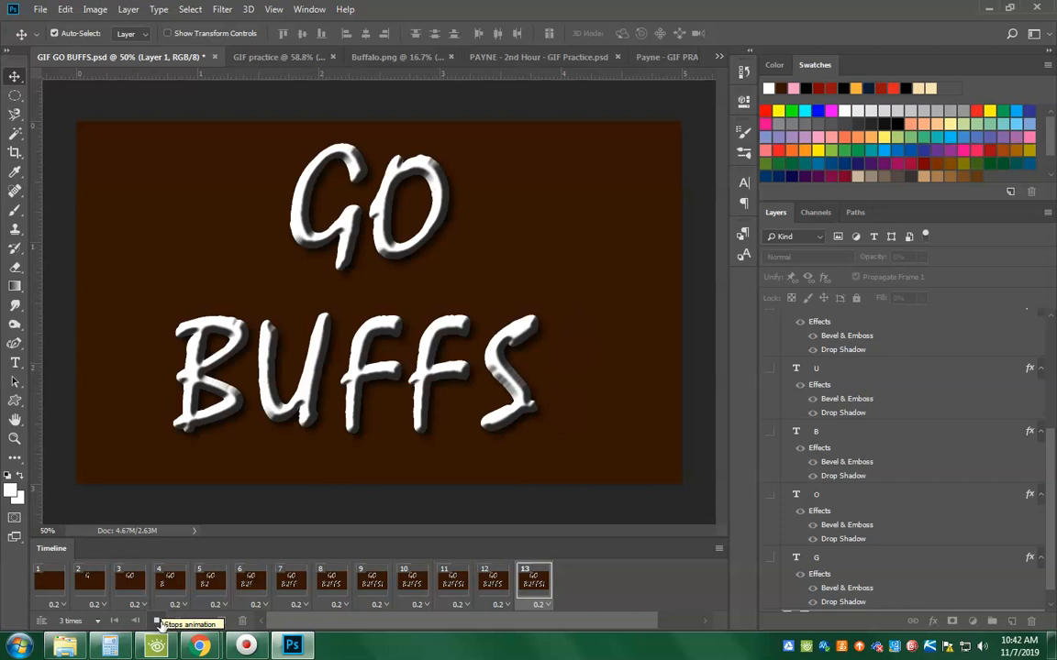
pyautogui.click(158, 621)
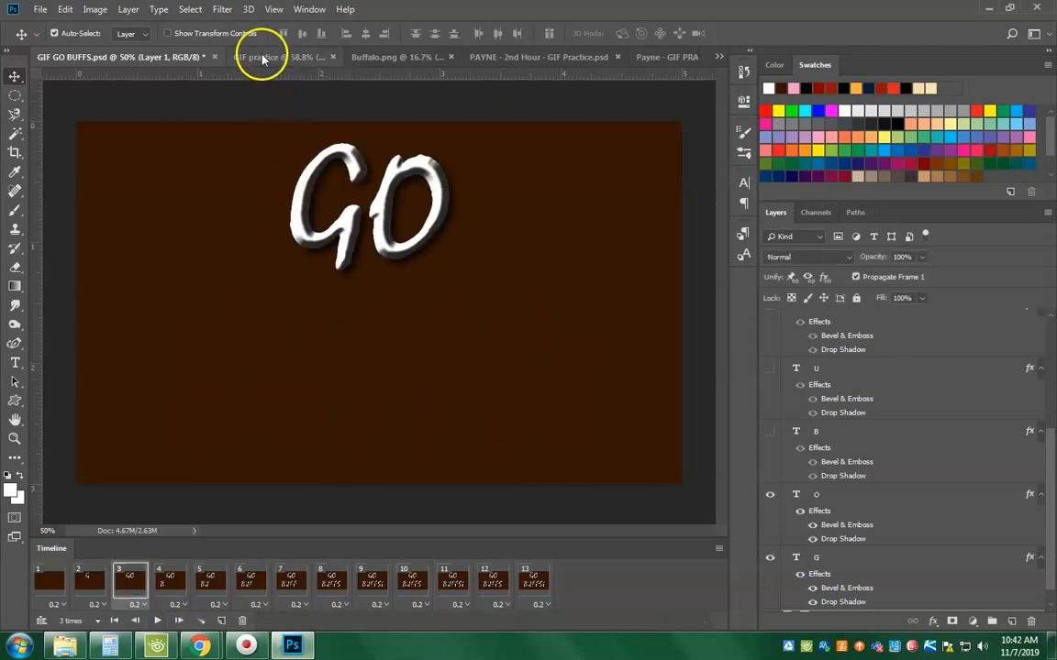
# Step: Look through the other open GIF examples and preview the 2nd Hour GIF Practice animation
pyautogui.click(261, 57)
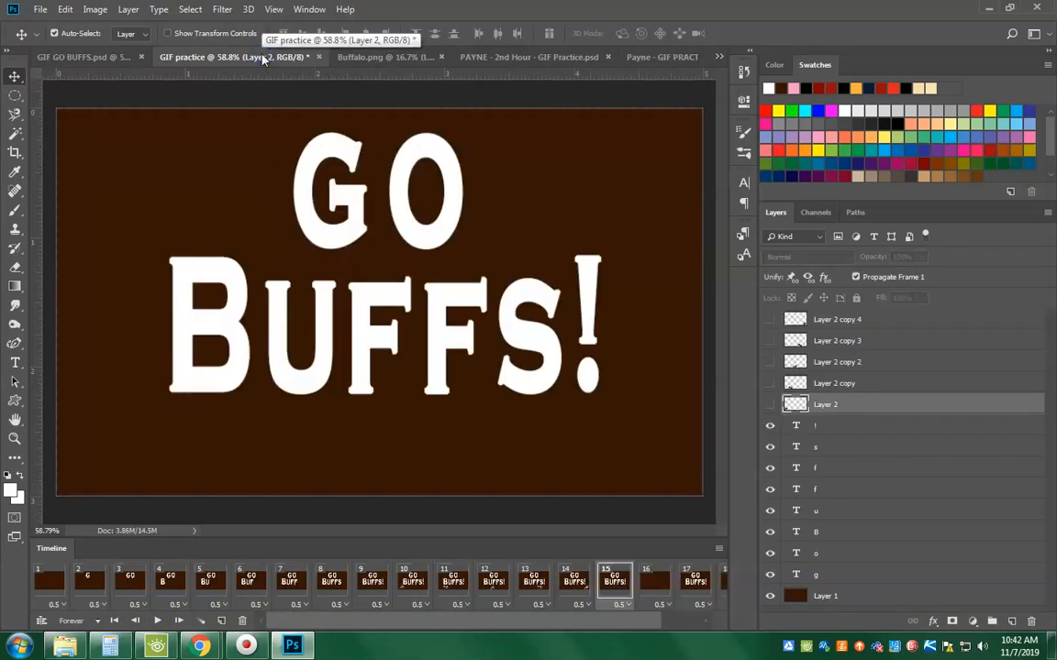
pyautogui.click(403, 56)
pyautogui.click(478, 58)
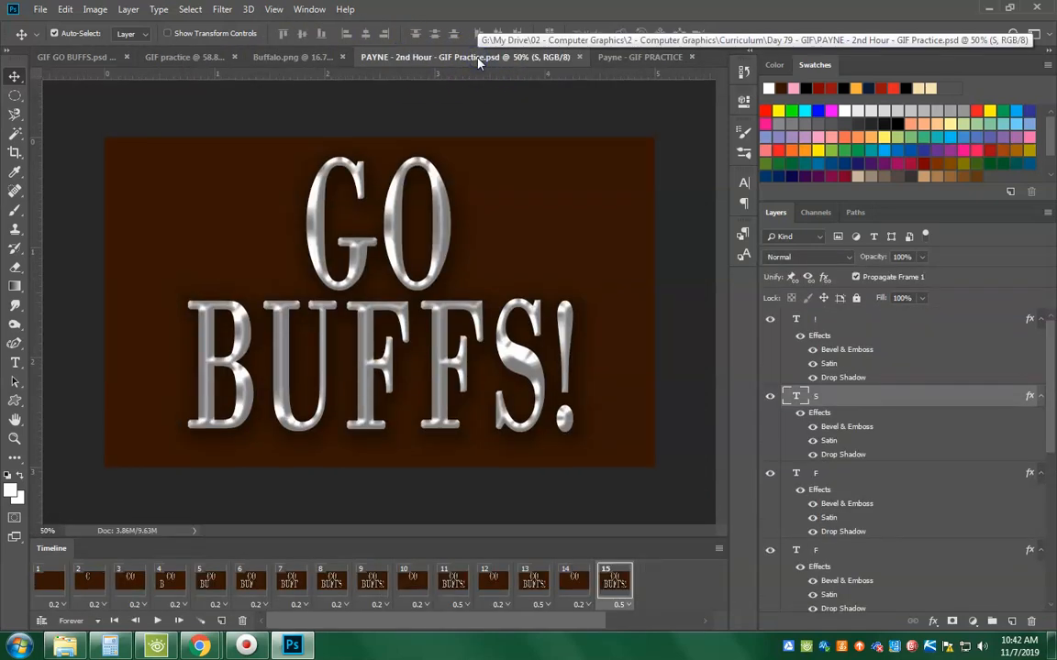
pyautogui.click(162, 620)
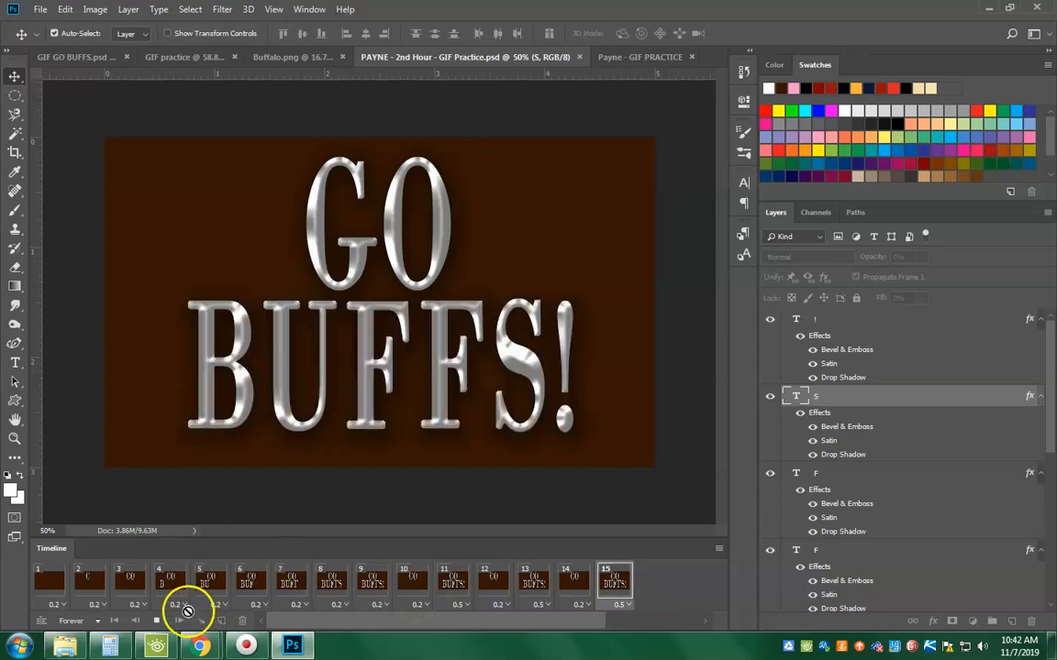
pyautogui.click(155, 621)
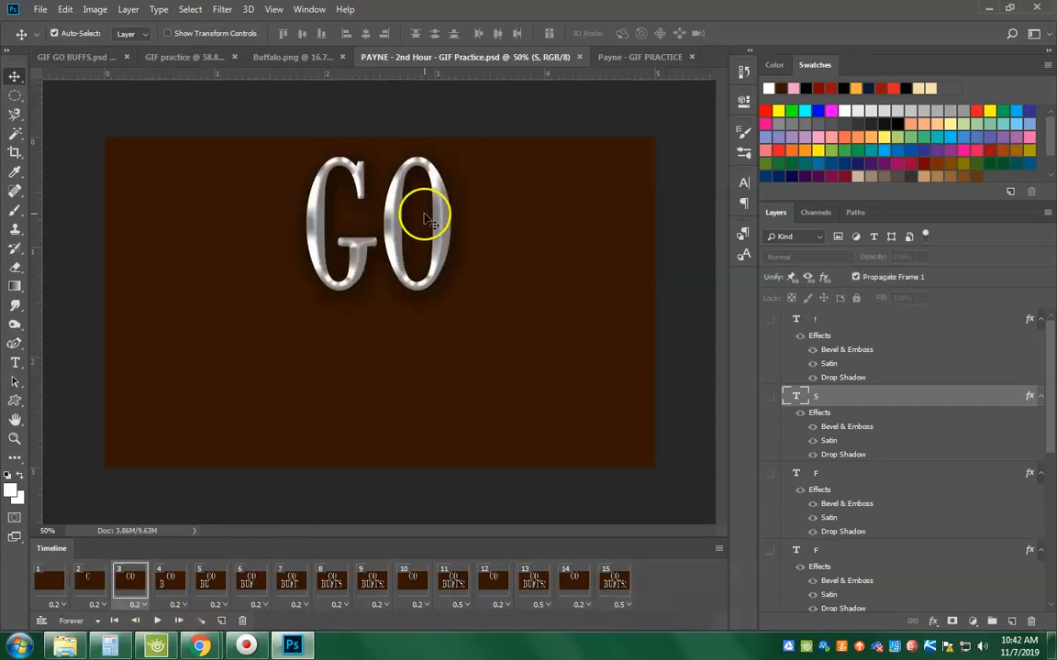
# Step: Return to the new blank GIF practice document and hide the Timeline
pyautogui.click(647, 57)
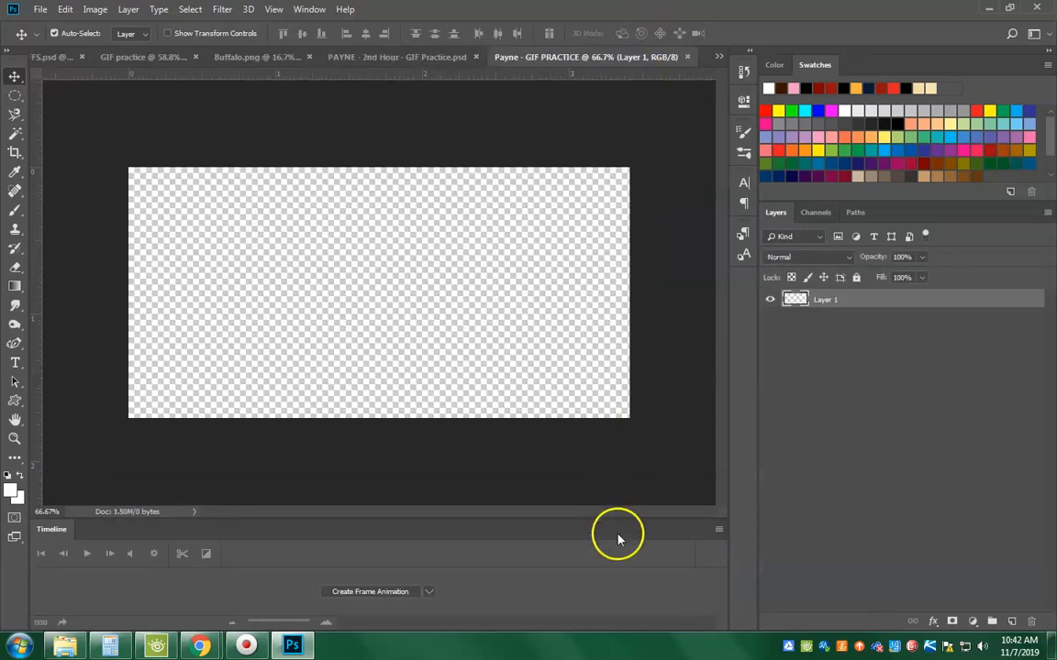
pyautogui.click(719, 530)
pyautogui.click(753, 515)
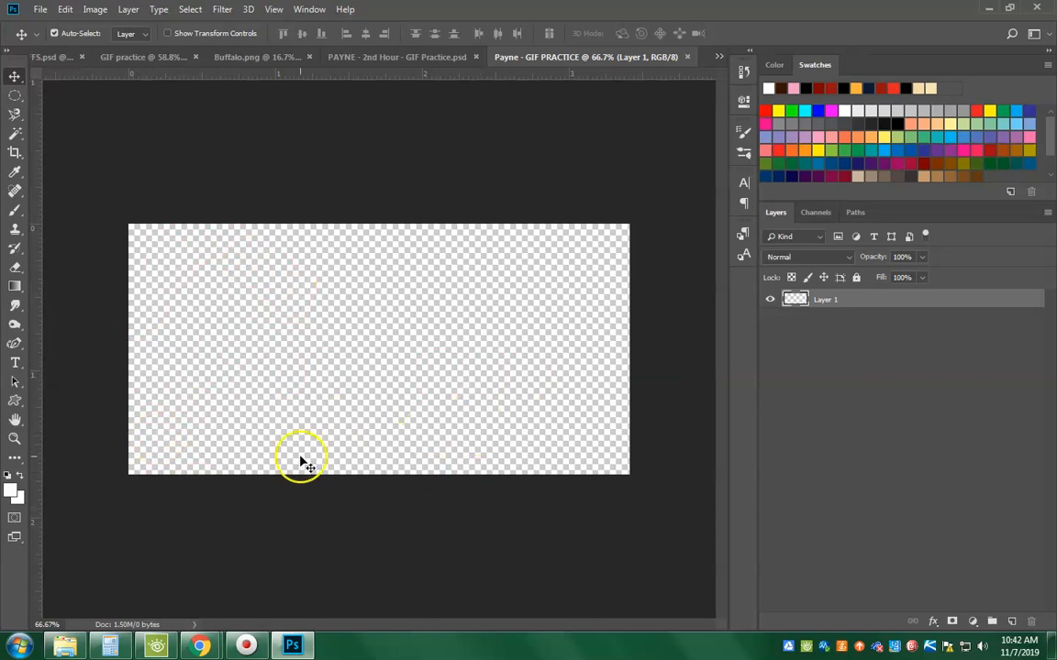
# Step: Set the foreground color to dark brown with RGB values 52, 22, 2
pyautogui.click(12, 490)
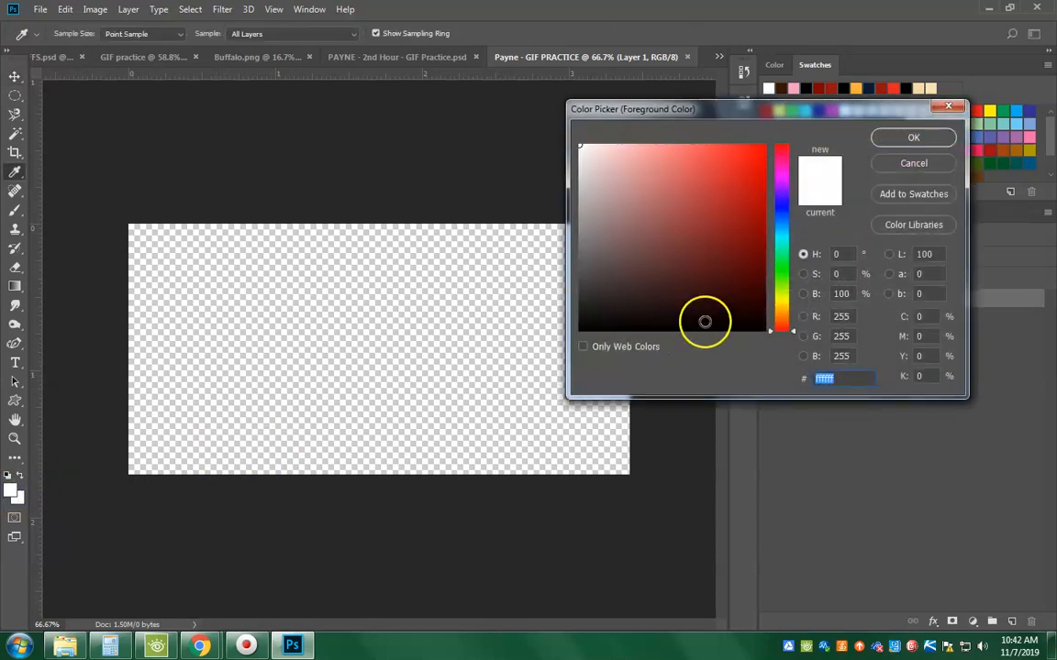
pyautogui.click(848, 316)
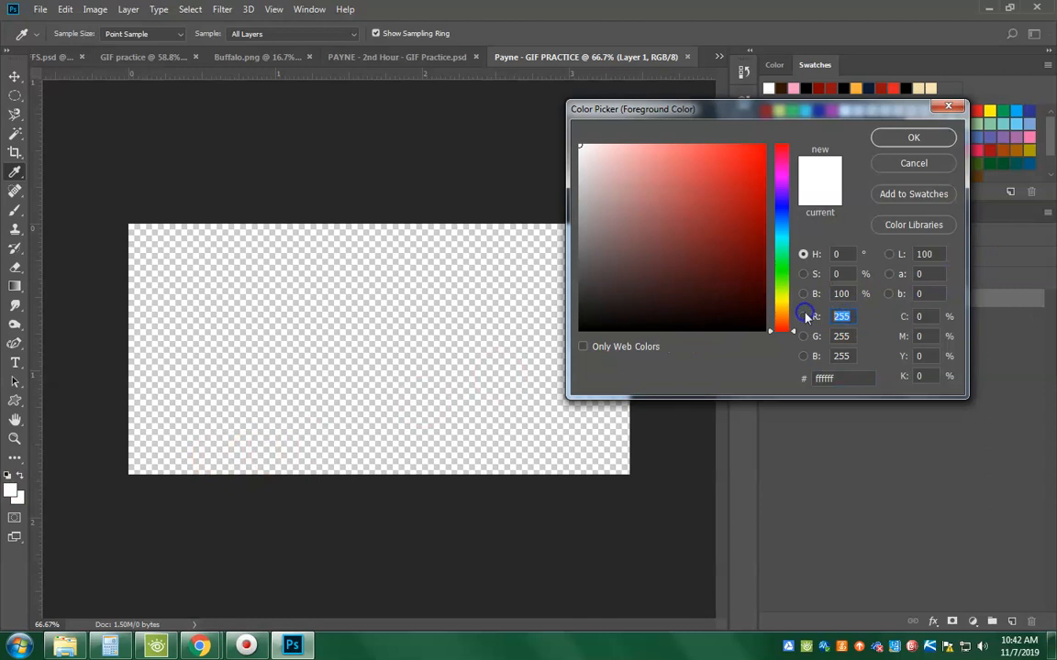
pyautogui.write('52')
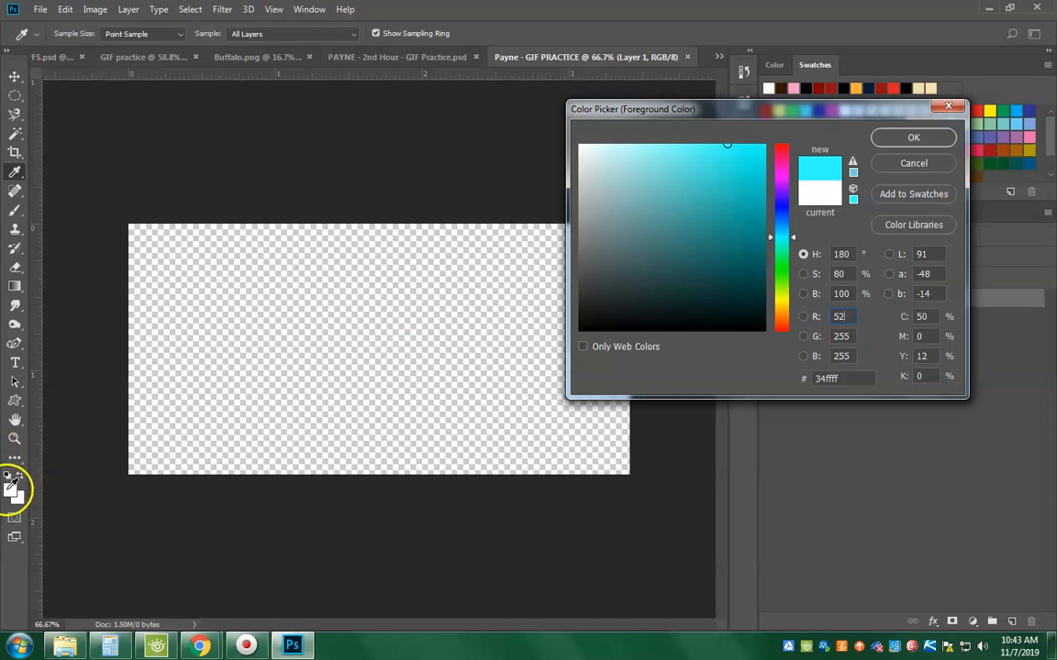
pyautogui.click(848, 334)
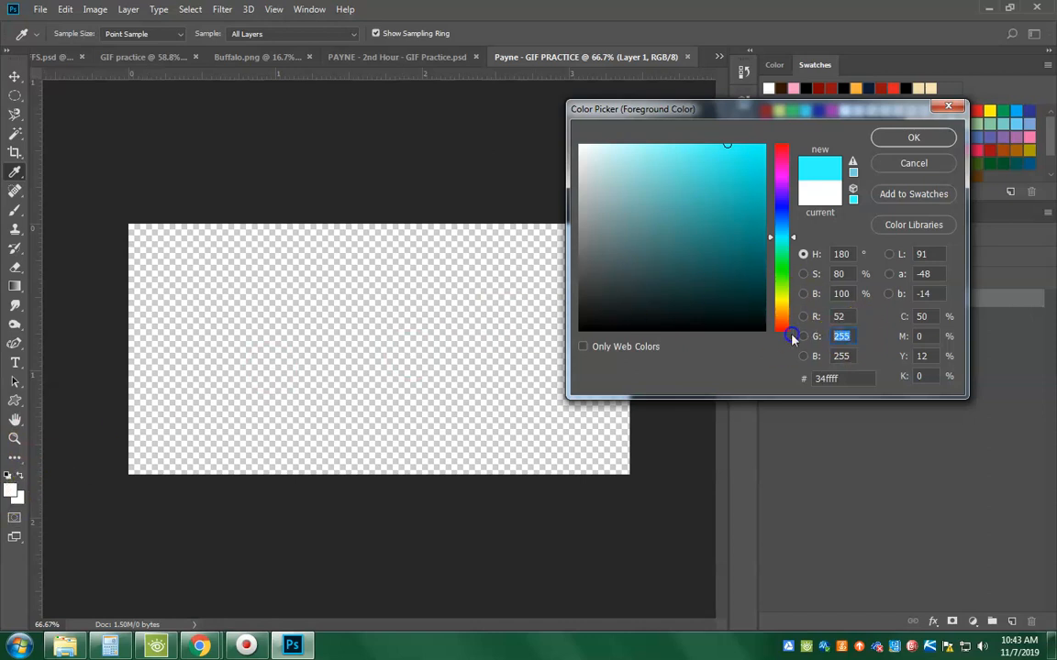
pyautogui.write('22')
pyautogui.click(841, 357)
pyautogui.write('2')
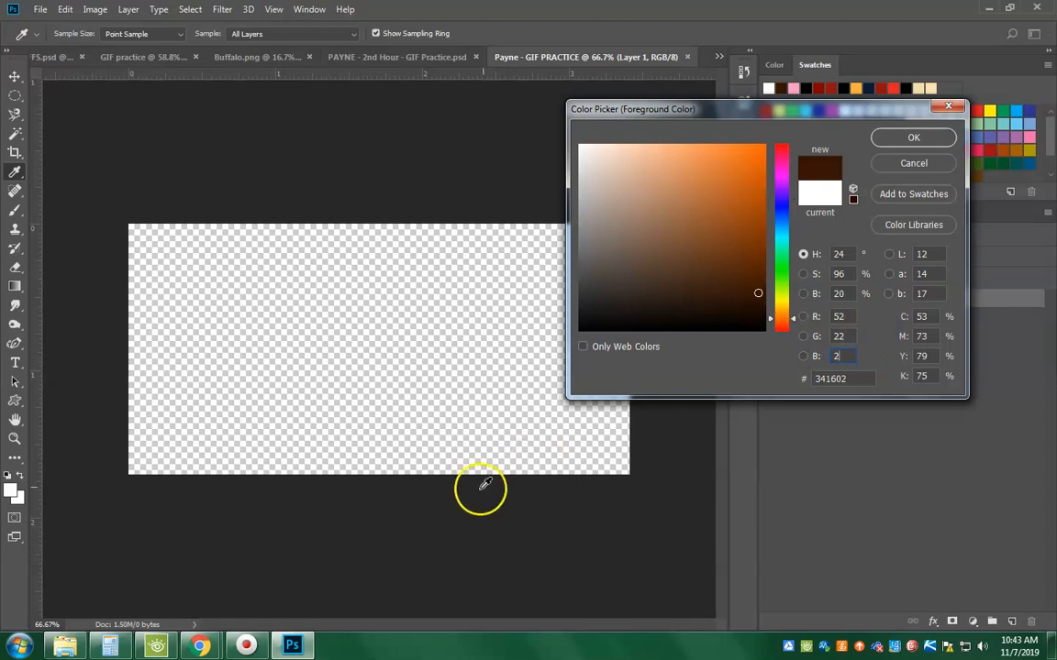
pyautogui.click(906, 136)
# Step: Fill Layer 1 with the foreground color in Normal mode at 100% opacity
pyautogui.press('v')
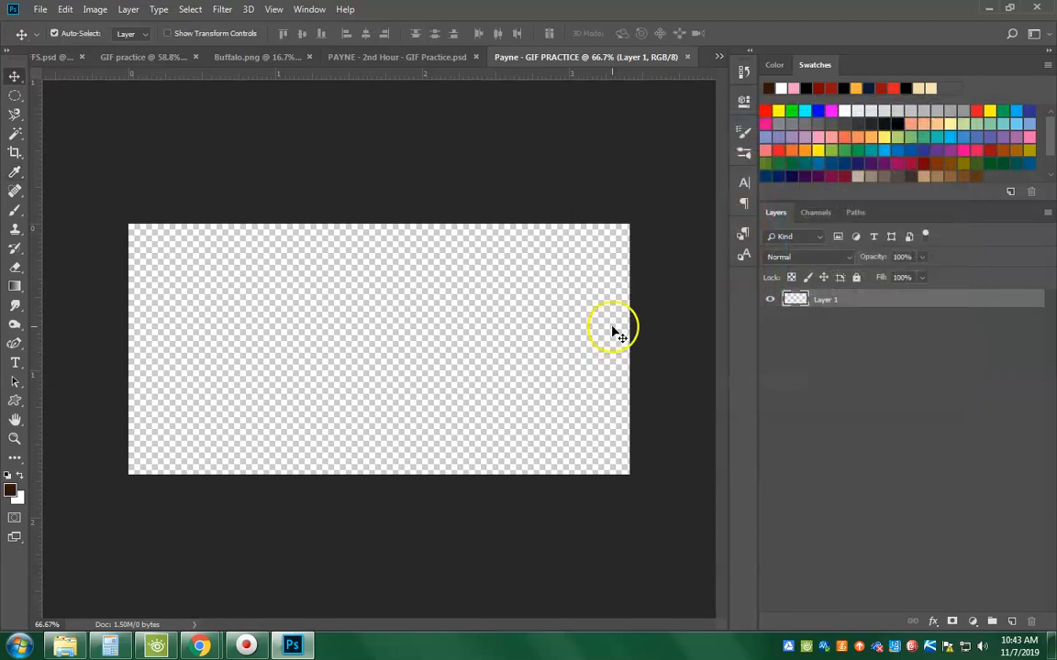
pyautogui.hotkey('shift', 'F5')
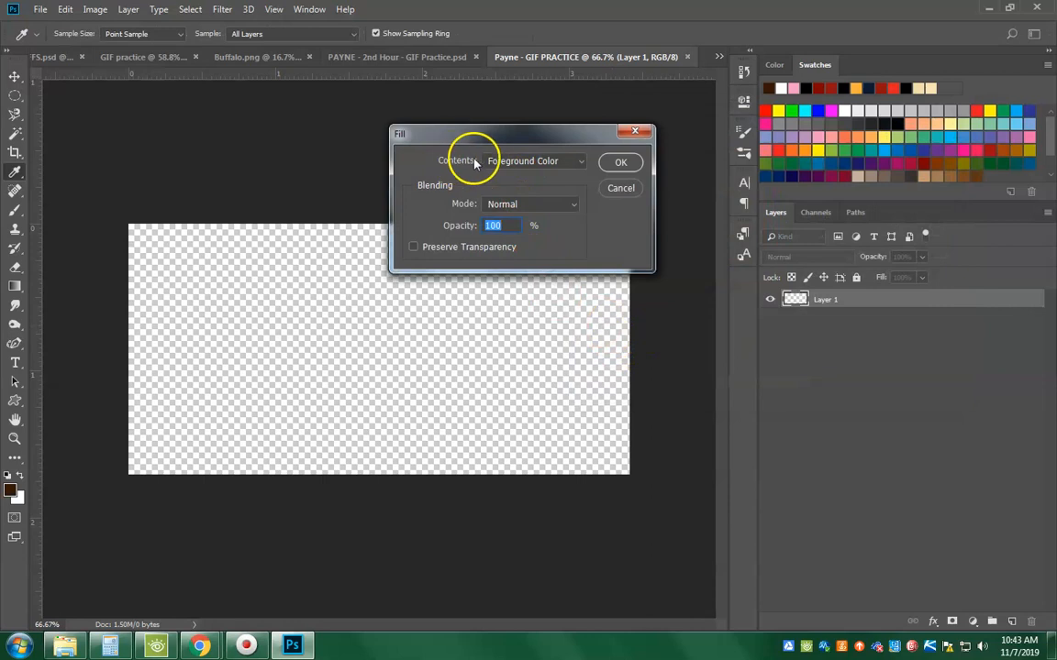
pyautogui.click(617, 162)
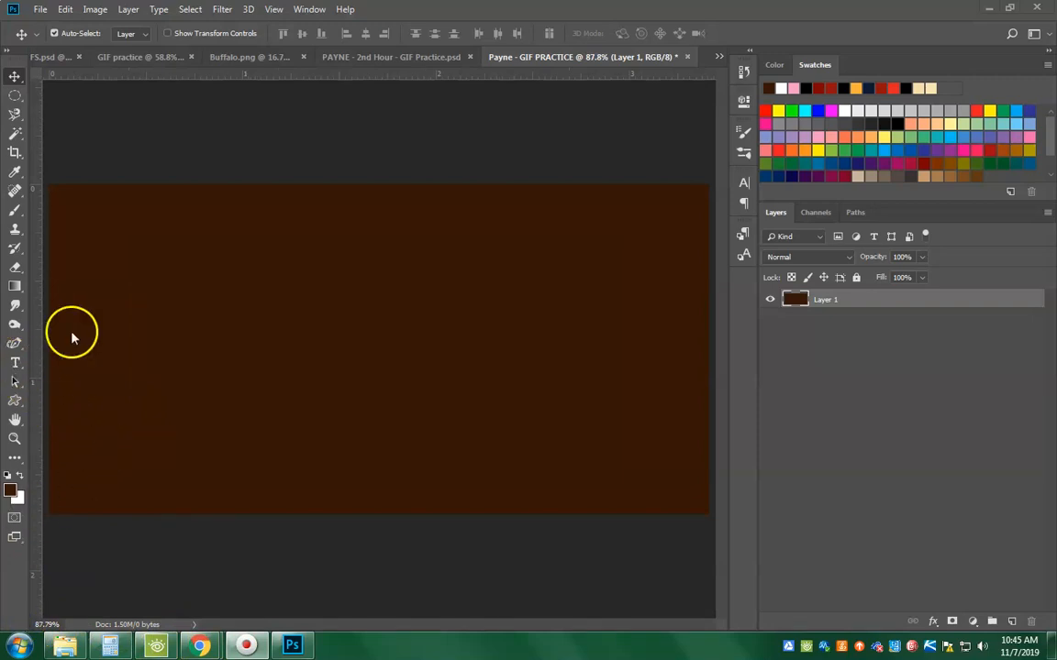
# Step: Set the Type tool's font size to 60 pt and add the letter G on the brown canvas
pyautogui.press('t')
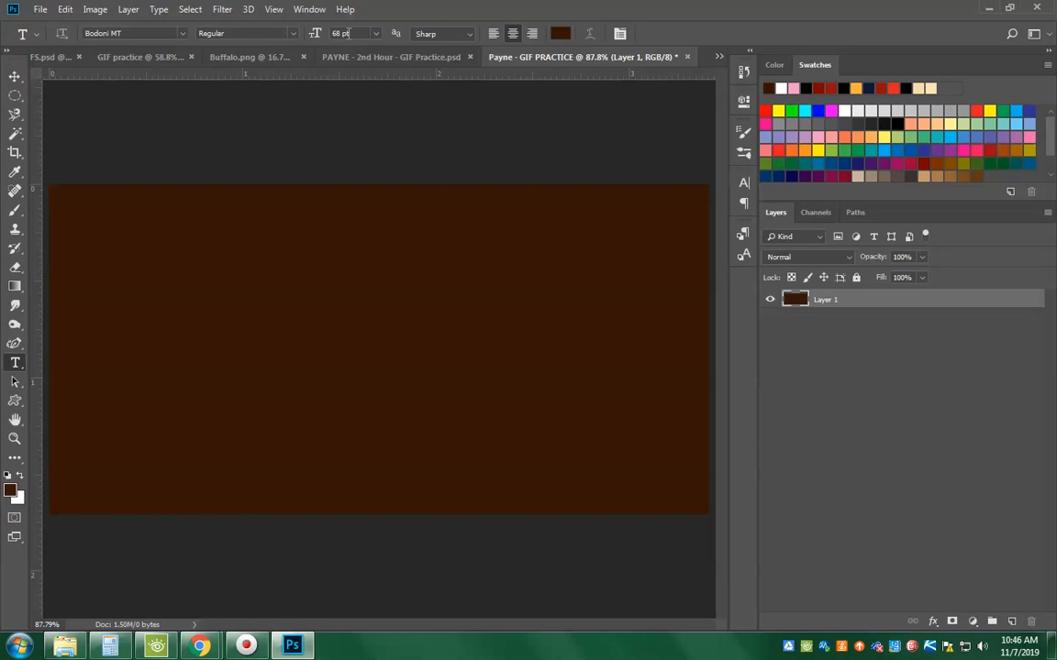
pyautogui.click(376, 33)
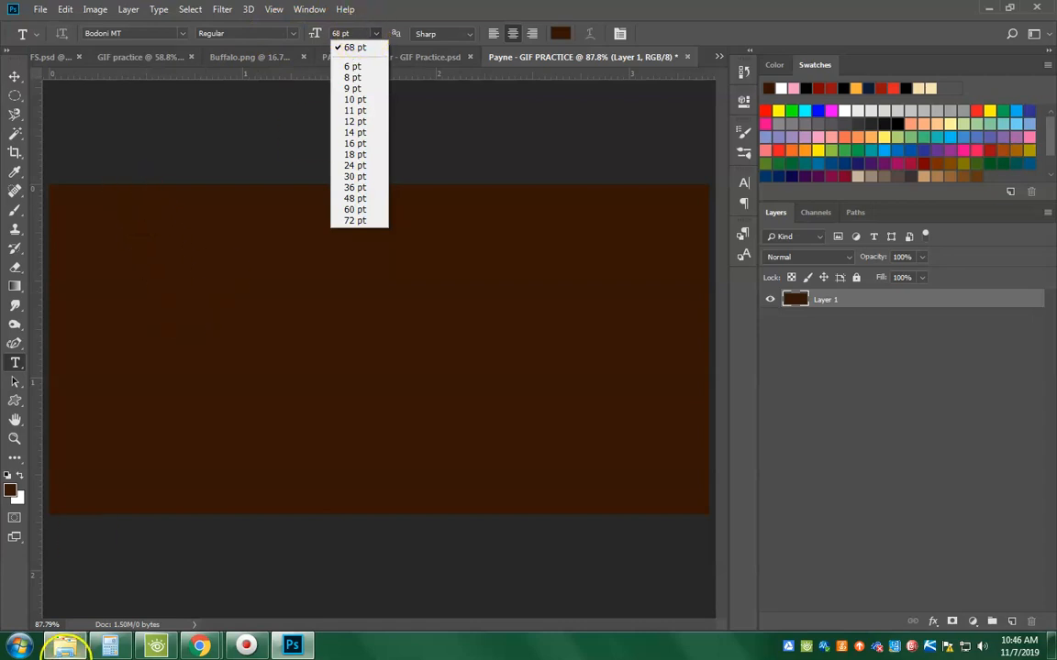
pyautogui.click(371, 37)
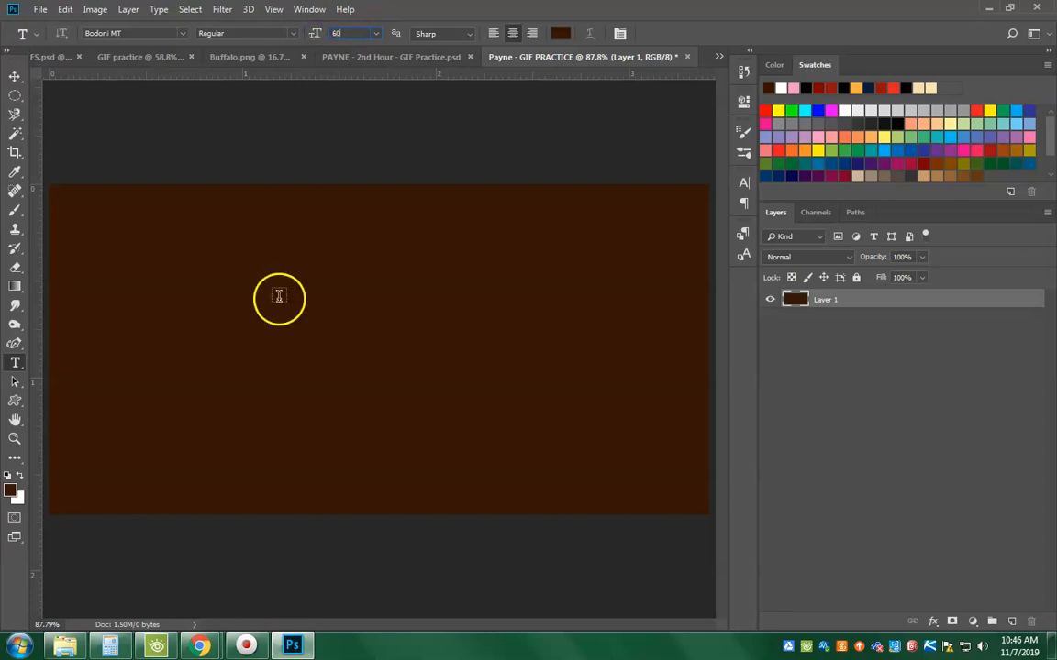
pyautogui.click(291, 323)
pyautogui.write('G')
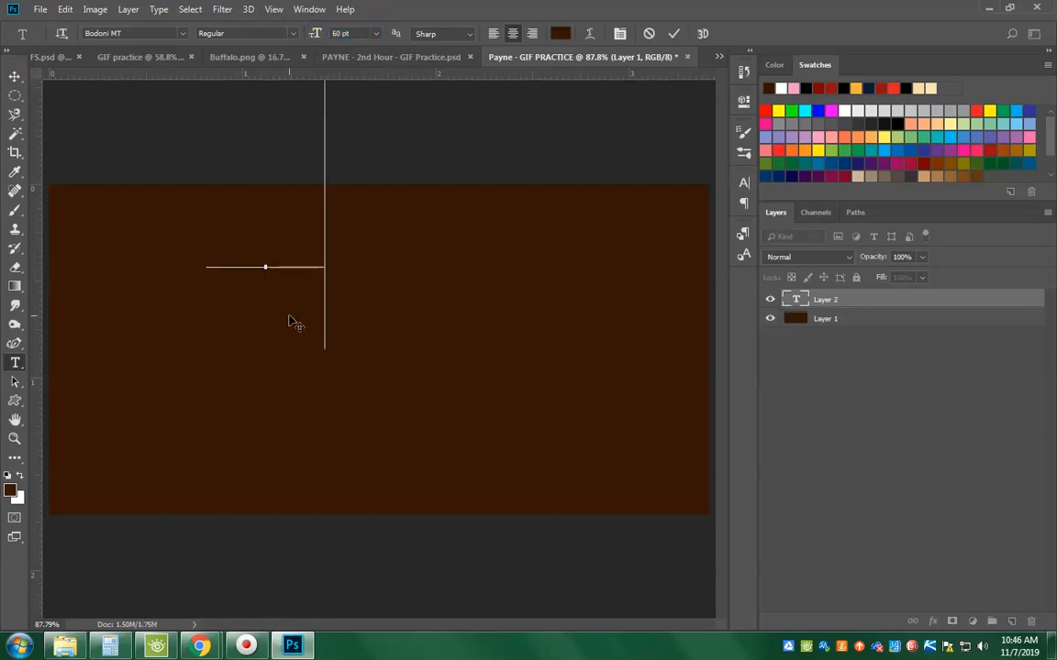
# Step: Select the letter G and change its text color to white, ffffff
pyautogui.moveTo(312, 235); pyautogui.dragTo(225, 241)
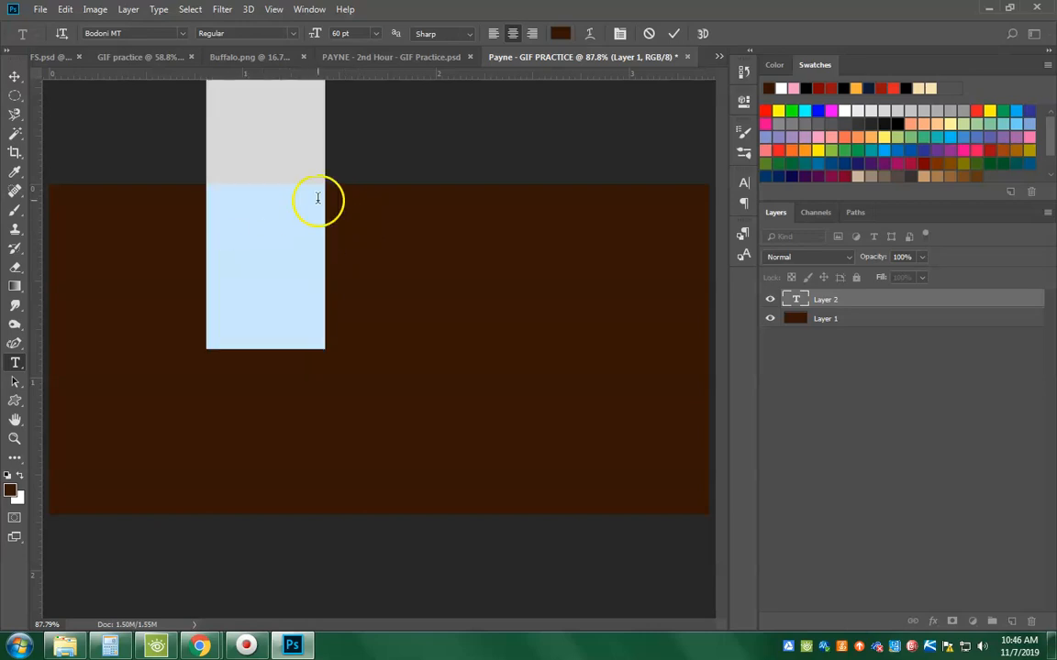
pyautogui.click(562, 33)
pyautogui.write('ffffff')
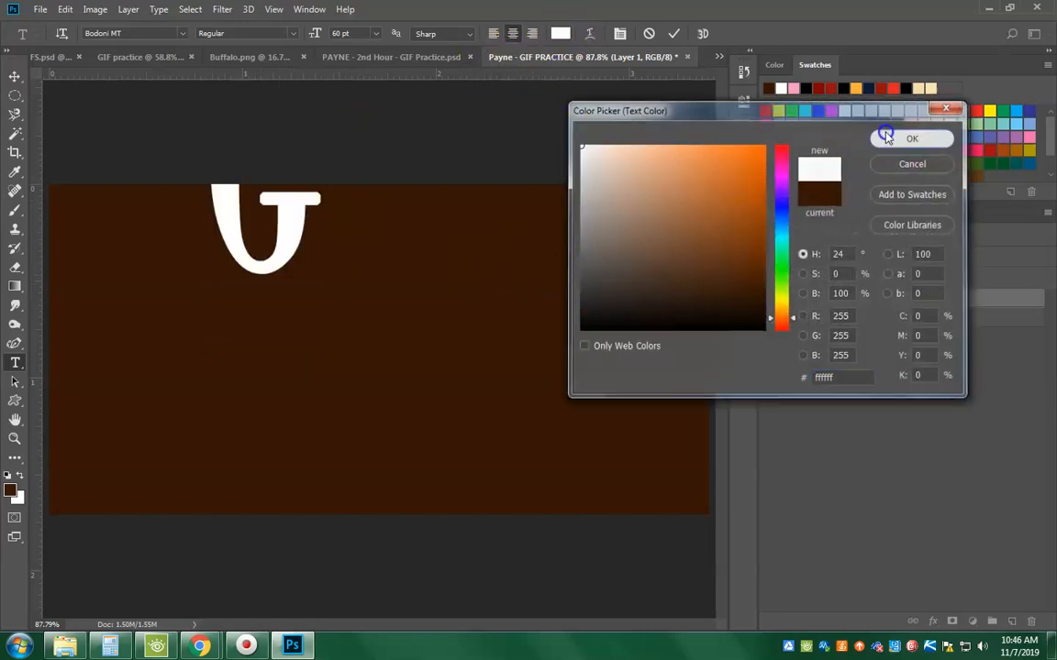
pyautogui.click(881, 138)
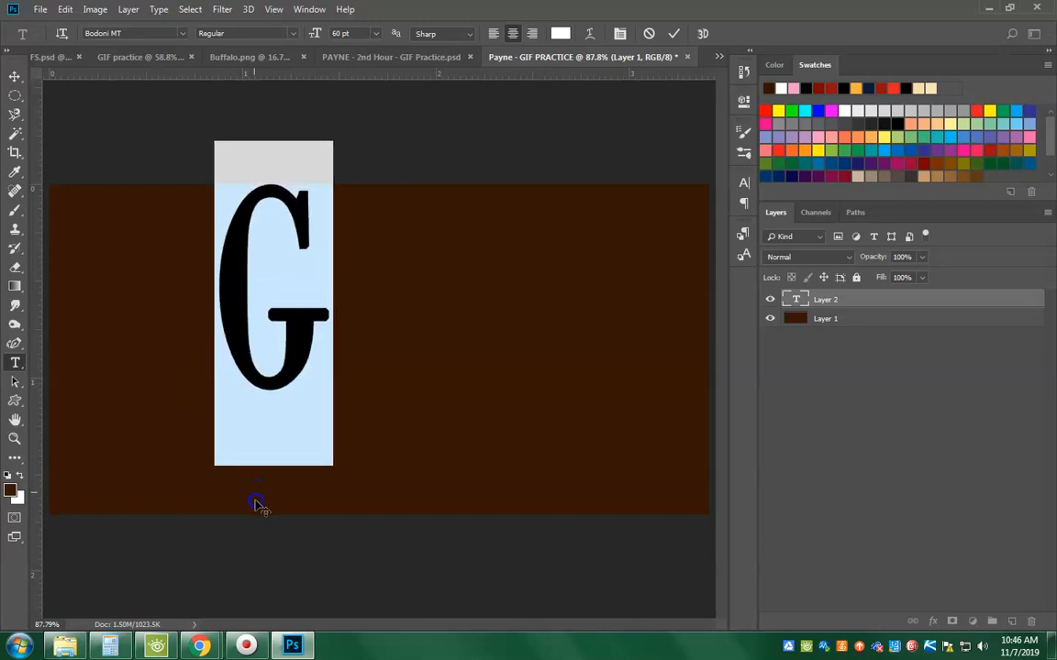
# Step: Reduce the letter G to 33 pt, position it near the canvas's upper-left corner, and commit the text
pyautogui.moveTo(314, 34); pyautogui.dragTo(325, 39)
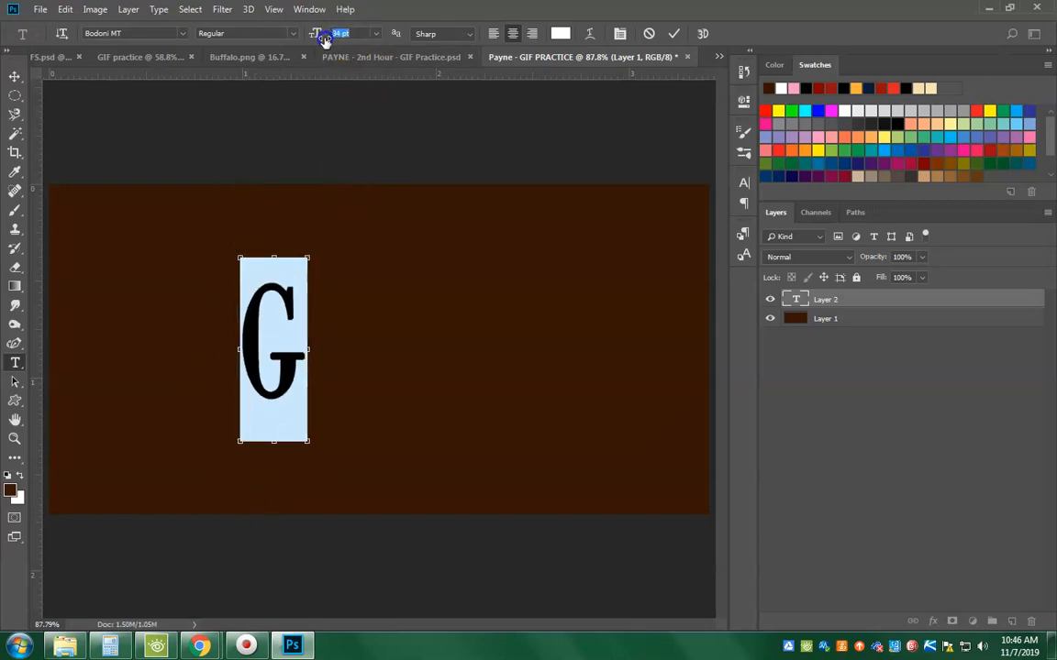
pyautogui.moveTo(265, 480); pyautogui.dragTo(136, 403)
pyautogui.moveTo(337, 36); pyautogui.dragTo(339, 37)
pyautogui.moveTo(142, 392); pyautogui.dragTo(147, 406)
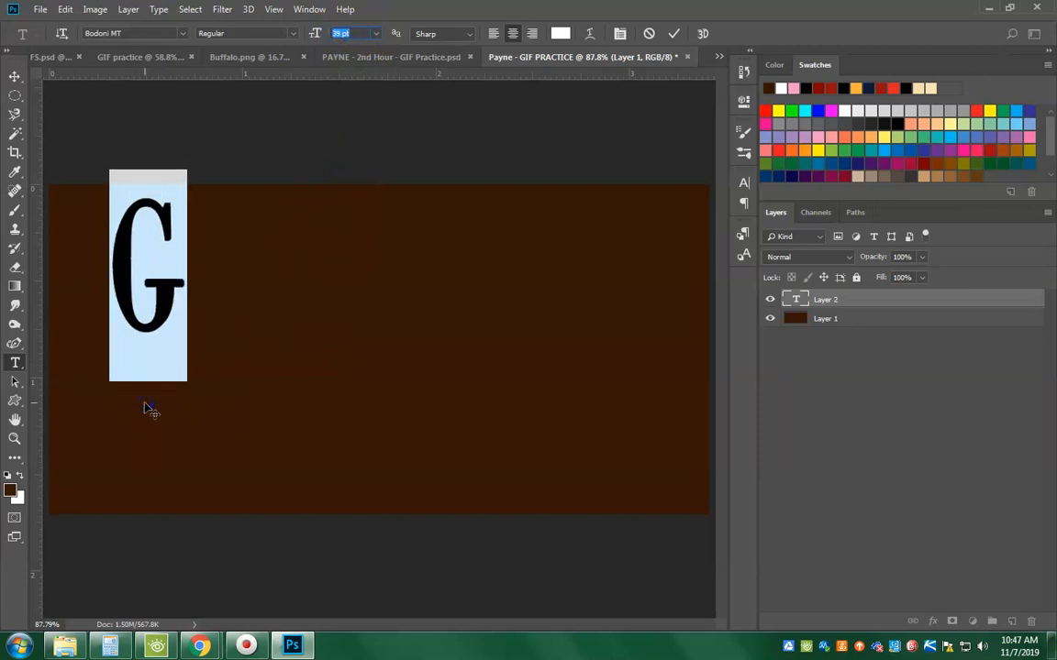
pyautogui.moveTo(347, 33); pyautogui.dragTo(352, 98)
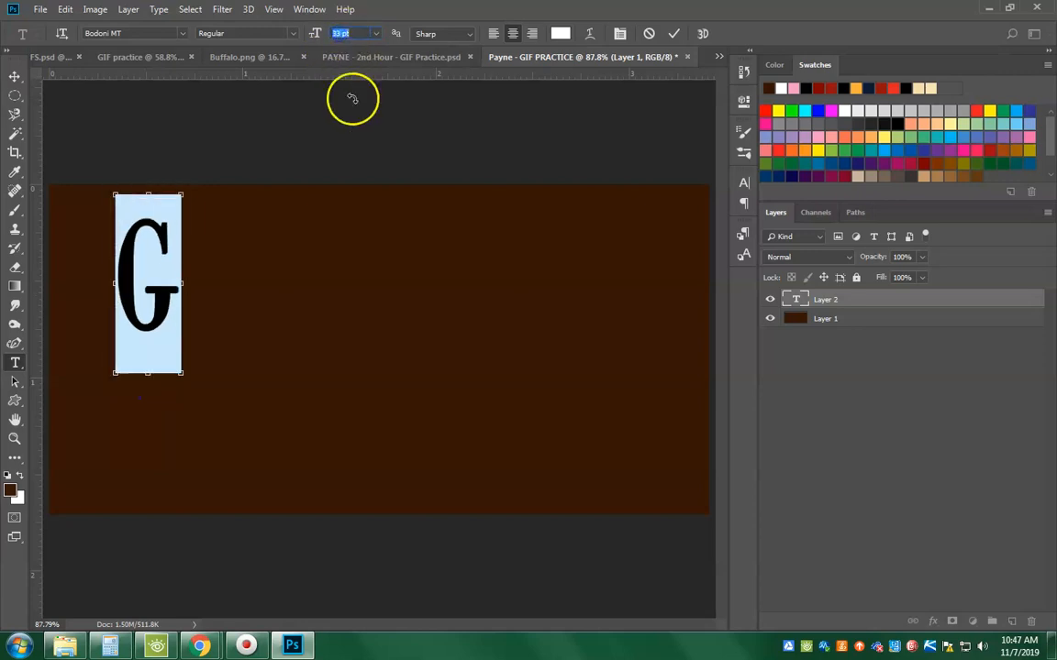
pyautogui.moveTo(173, 396); pyautogui.dragTo(172, 392)
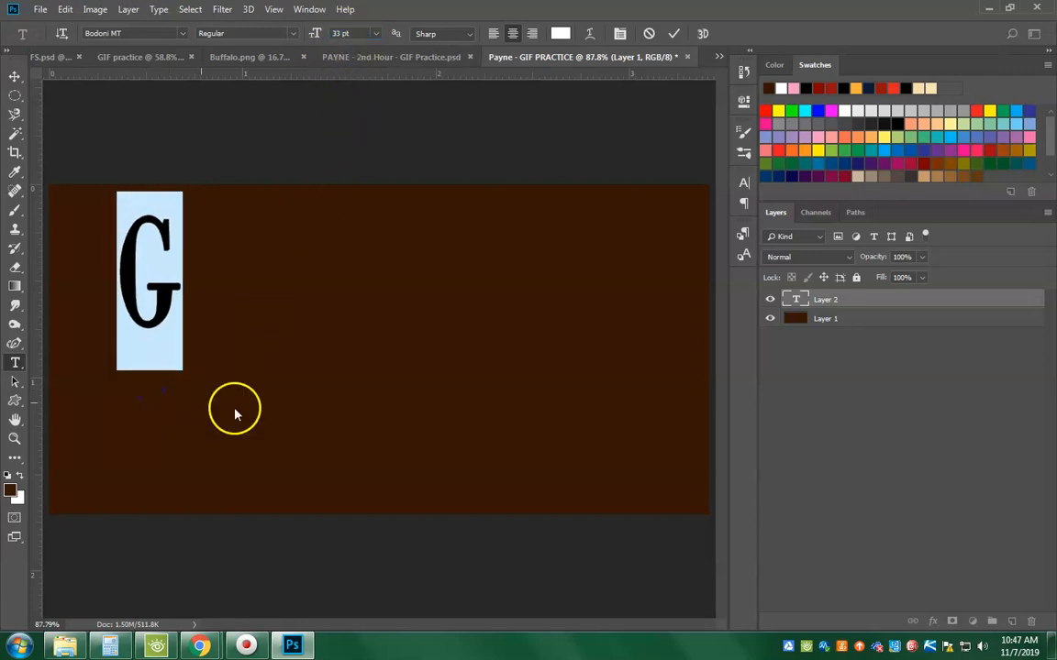
pyautogui.hotkey('ctrl', 'Return')
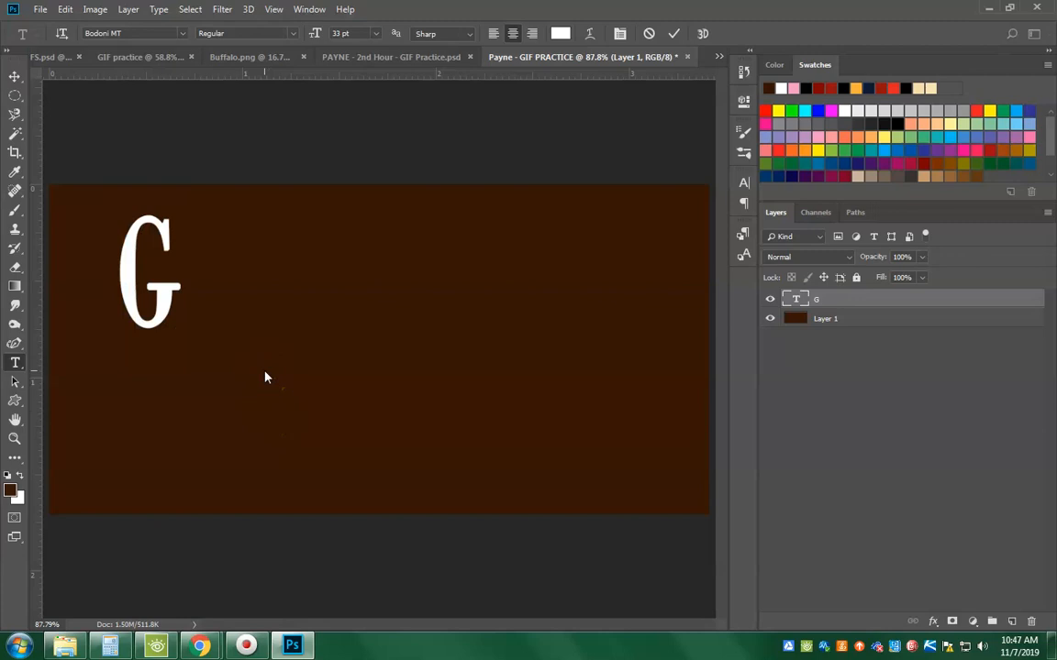
pyautogui.click(272, 359)
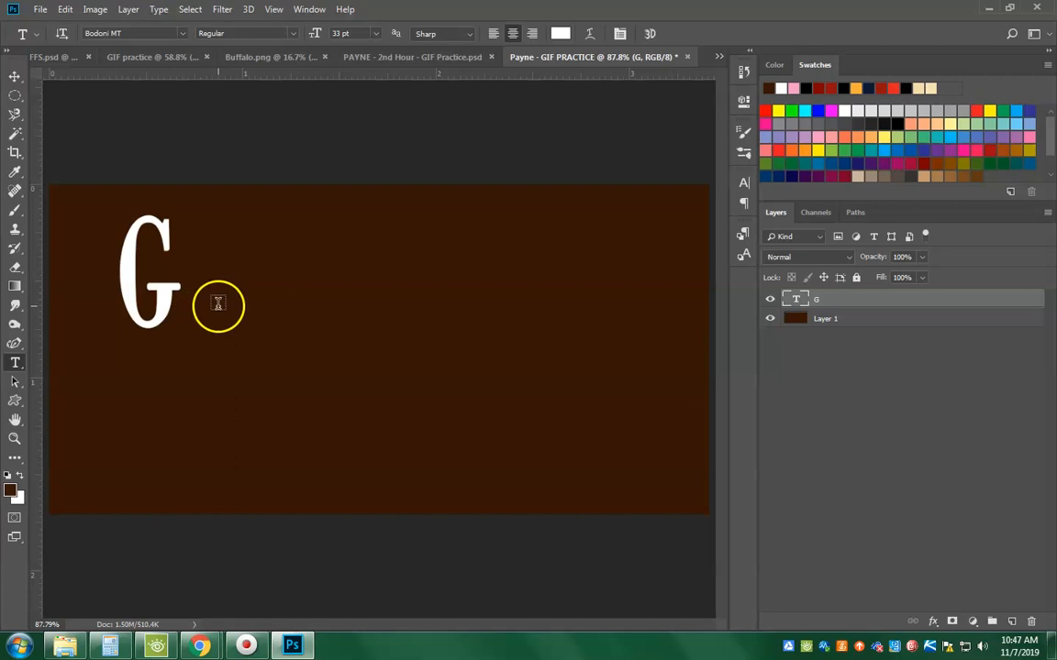
# Step: Review how each letter sits on its own styled layer in the other GIF Practice document, and return to the GIF PRACTICE document
pyautogui.click(385, 58)
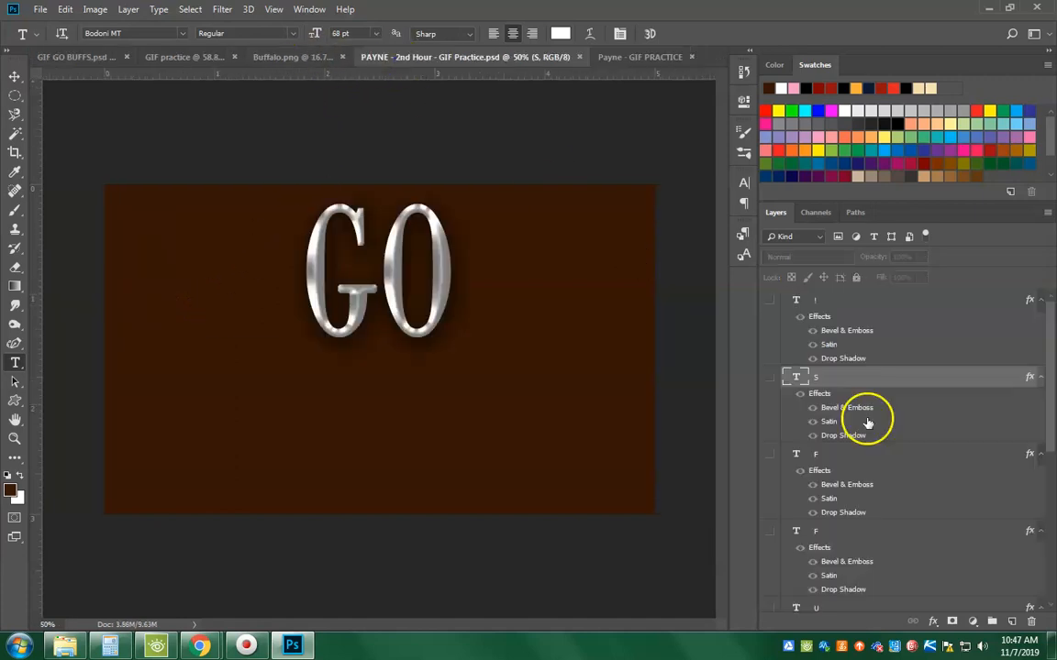
pyautogui.scroll(-5, 876, 449)
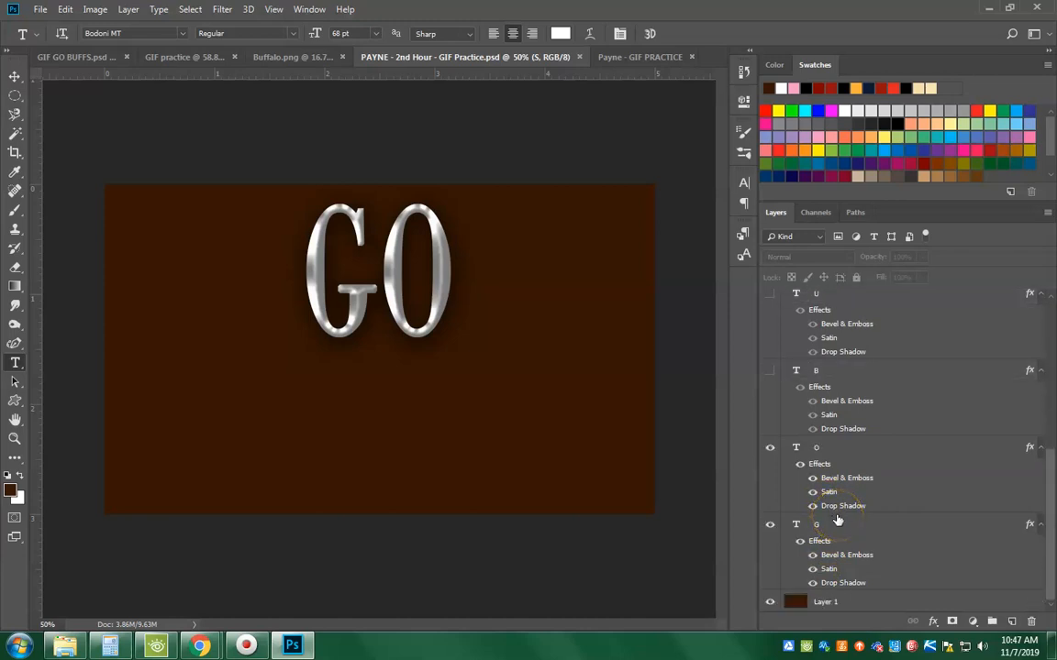
pyautogui.click(835, 523)
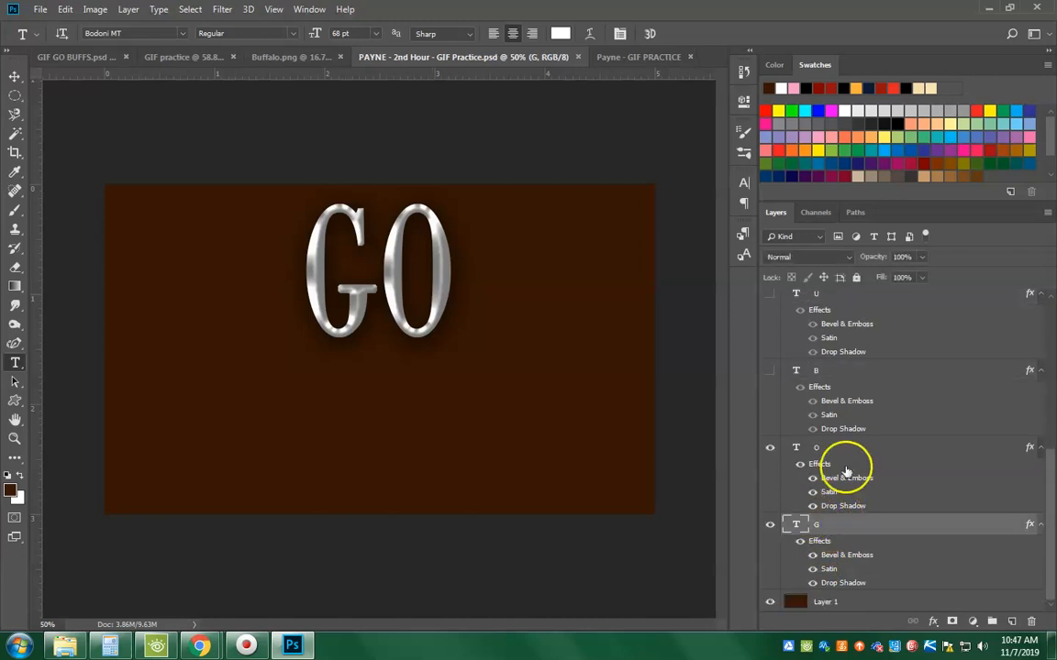
pyautogui.click(853, 449)
pyautogui.click(854, 371)
pyautogui.click(860, 306)
pyautogui.click(610, 58)
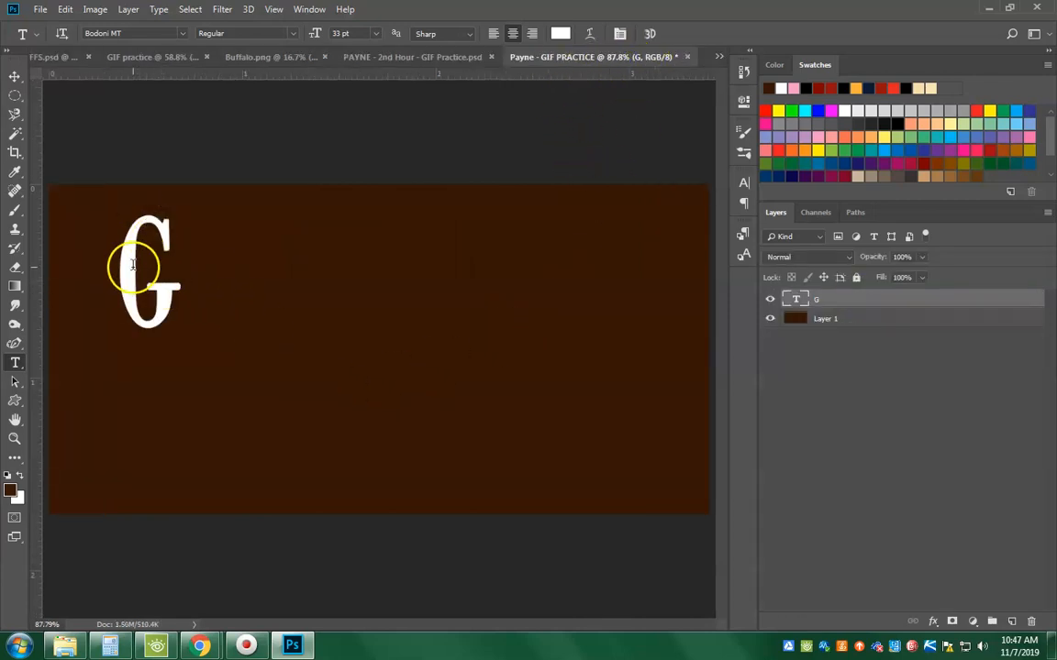
# Step: Add a capital O as its own white text layer near the upper middle of the canvas and commit it
pyautogui.click(396, 301)
pyautogui.write('o')
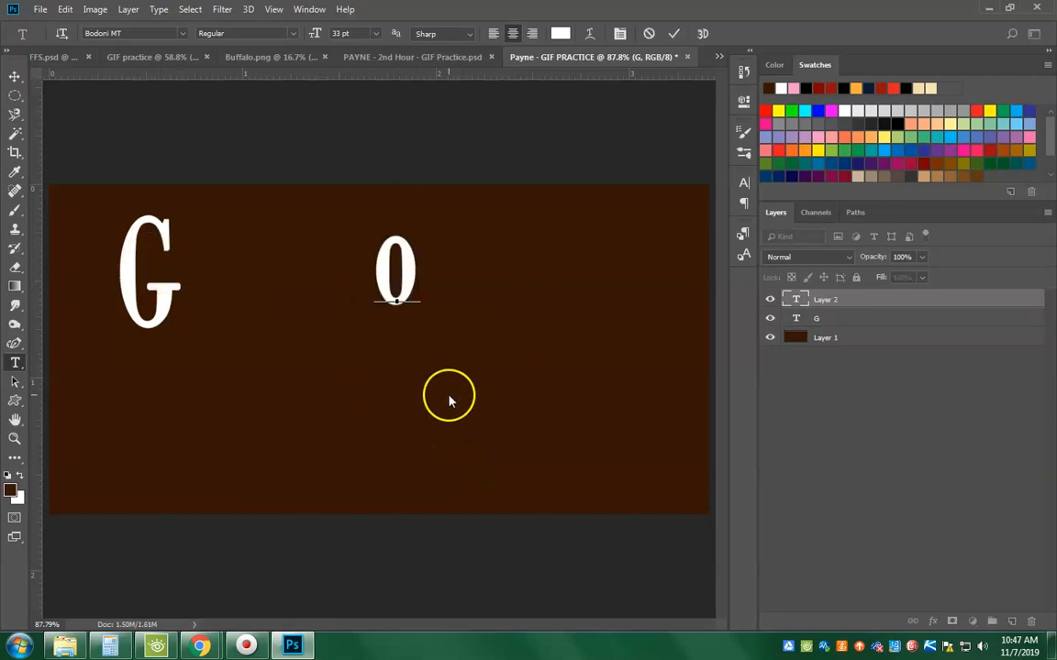
pyautogui.press('BackSpace')
pyautogui.write('o')
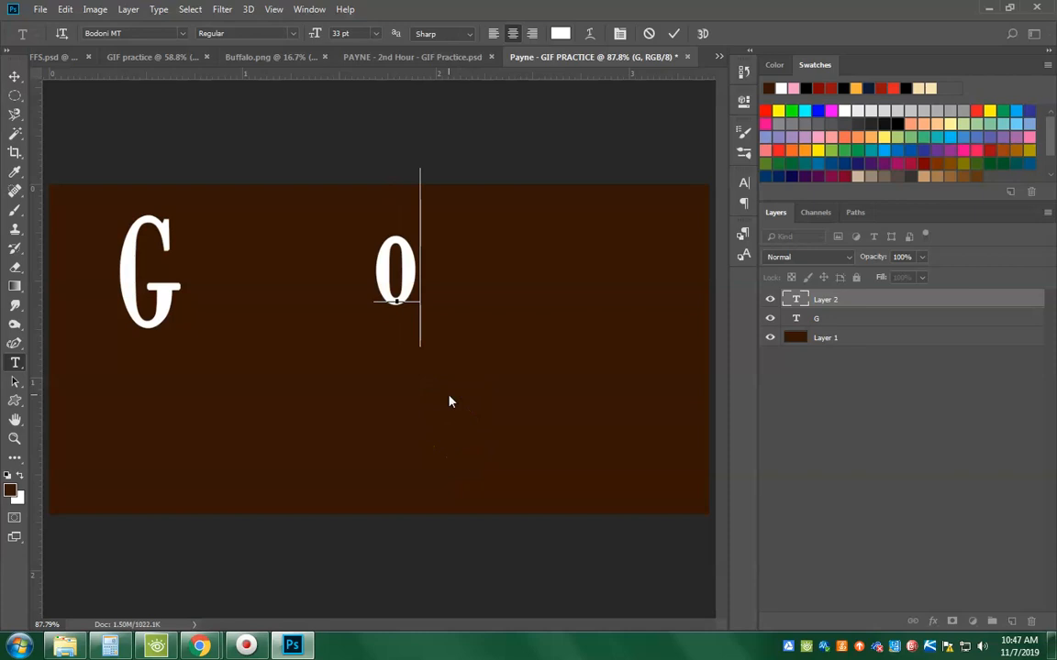
pyautogui.press('BackSpace')
pyautogui.write('O')
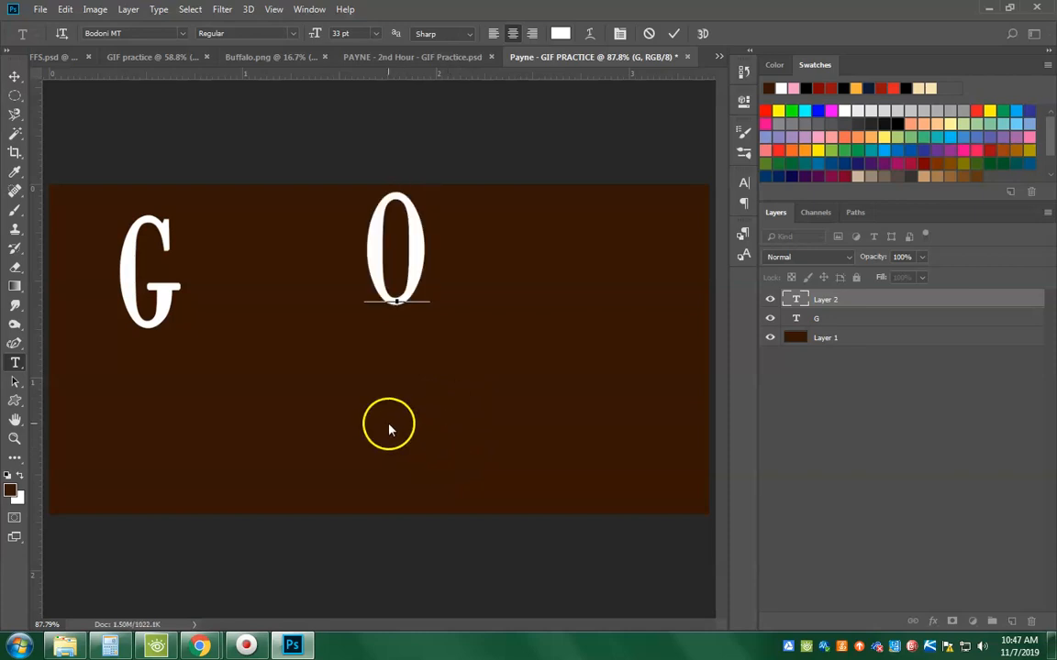
pyautogui.click(389, 416)
# Step: Add the letters B and U as two separate text layers in the middle and right part of the canvas
pyautogui.click(462, 420)
pyautogui.write('B')
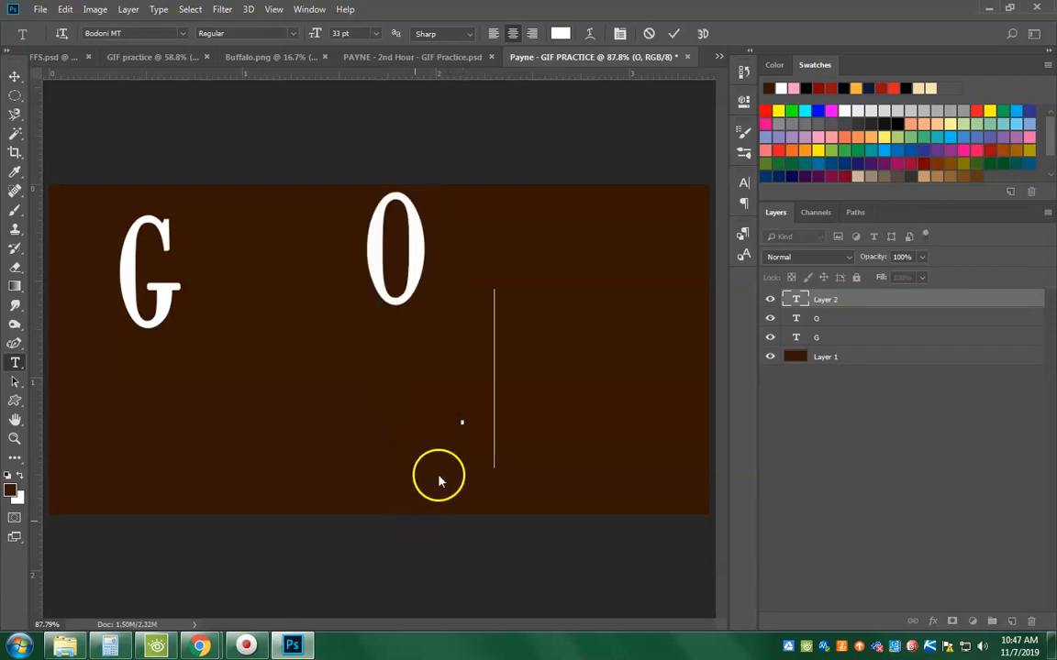
pyautogui.click(569, 332)
pyautogui.click(569, 338)
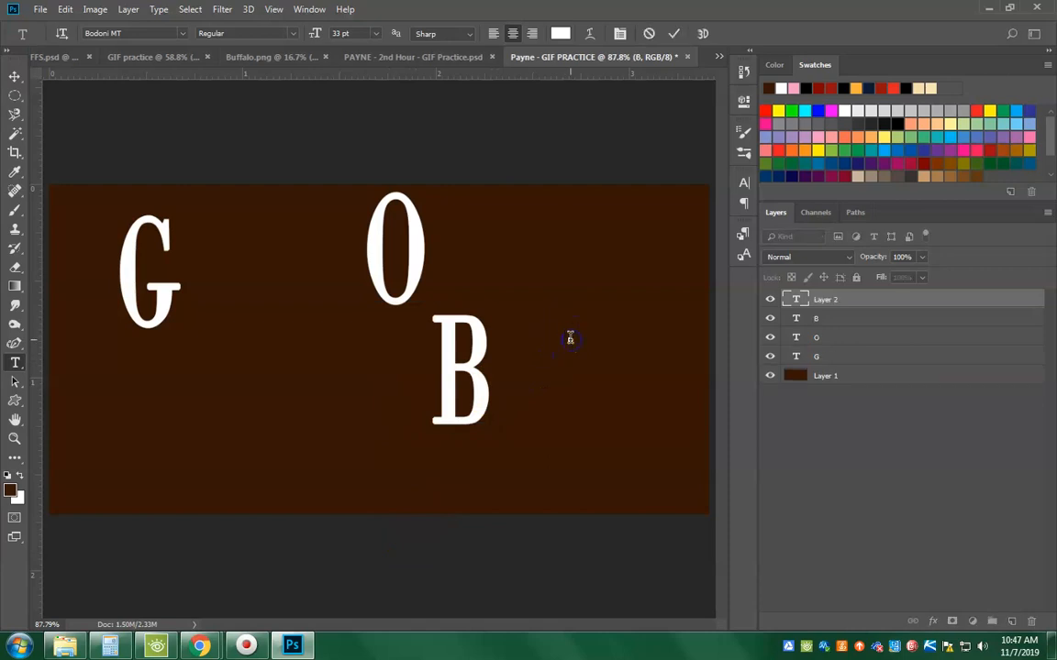
pyautogui.write('U')
pyautogui.click(569, 440)
# Step: Add two F letters as separate text layers, one below the U and one below the O
pyautogui.click(566, 446)
pyautogui.write('F')
pyautogui.click(586, 522)
pyautogui.click(392, 484)
pyautogui.write('F')
pyautogui.click(428, 504)
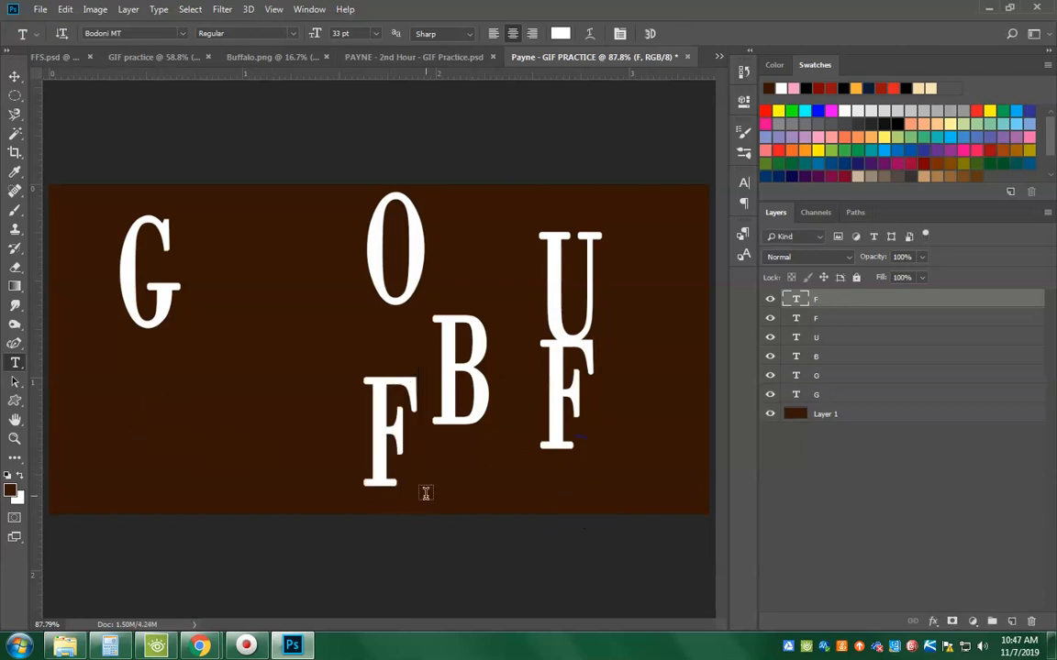
# Step: Add an S and an exclamation mark as separate text layers near the canvas's lower-right corner and finish the text entry
pyautogui.click(650, 458)
pyautogui.write('S')
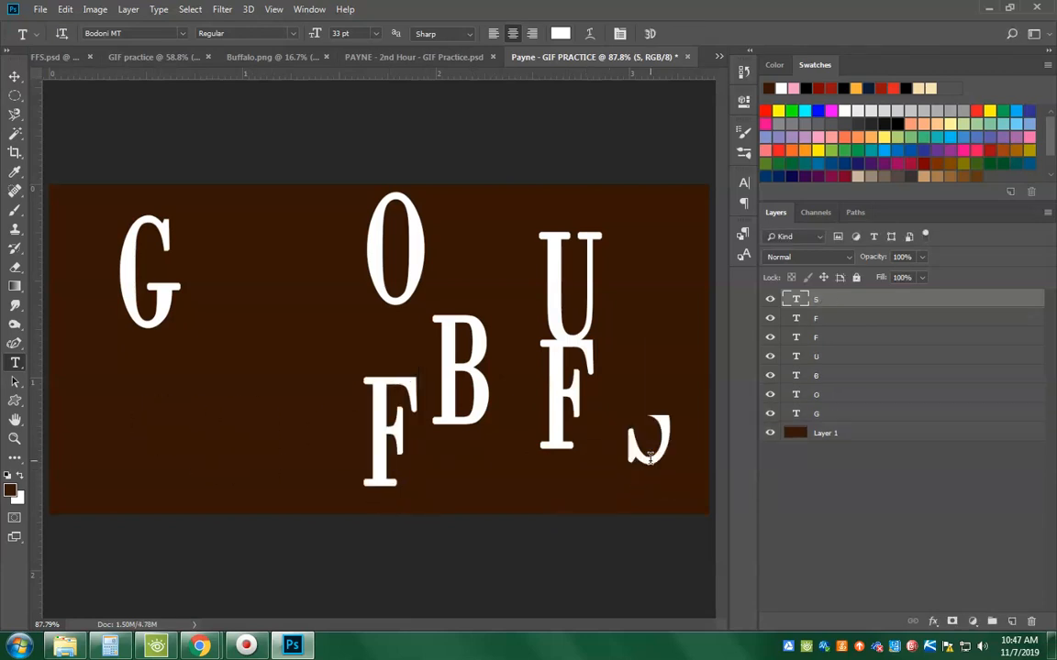
pyautogui.click(652, 503)
pyautogui.write('!')
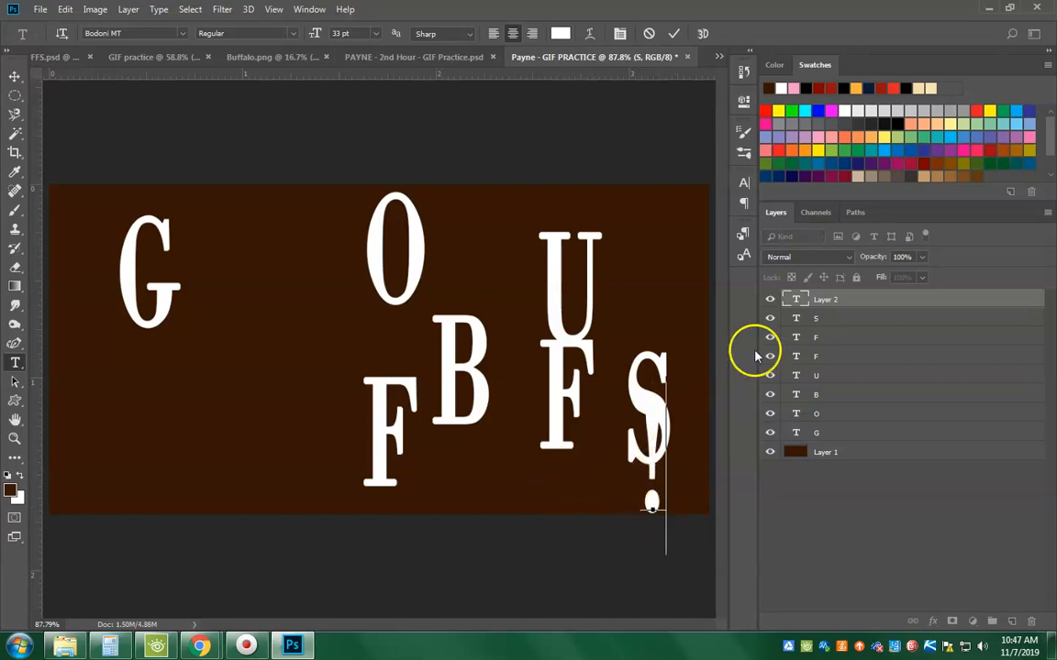
pyautogui.click(14, 75)
pyautogui.click(12, 75)
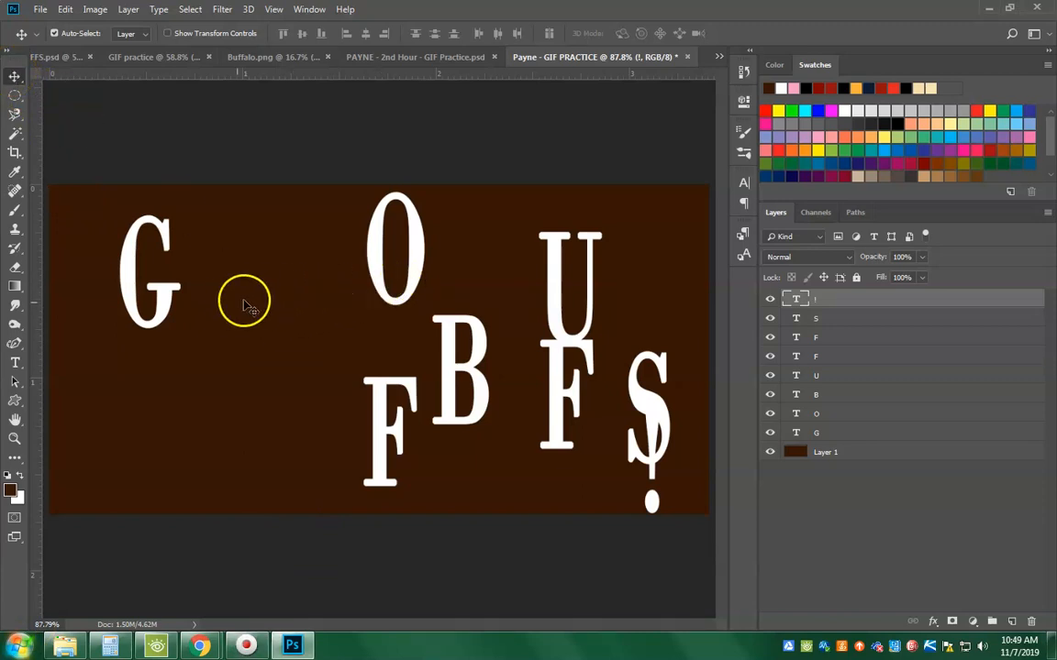
# Step: Using the Move tool with Auto-Select on, place the letter O directly beside the G on the same line
pyautogui.click(835, 430)
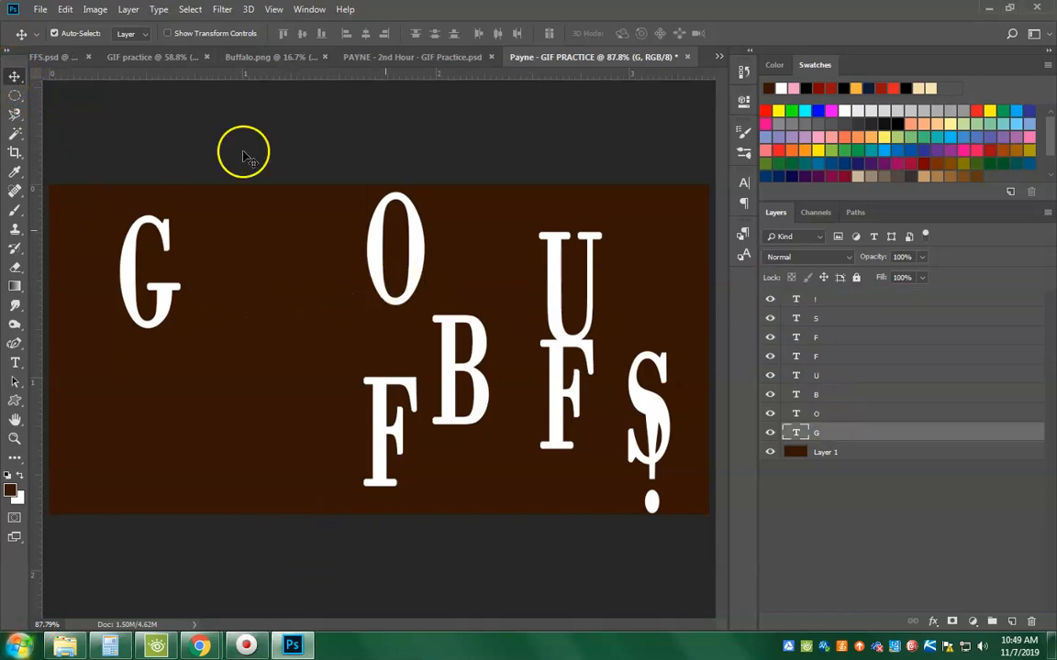
pyautogui.click(55, 33)
pyautogui.click(374, 244)
pyautogui.moveTo(374, 244); pyautogui.dragTo(207, 265)
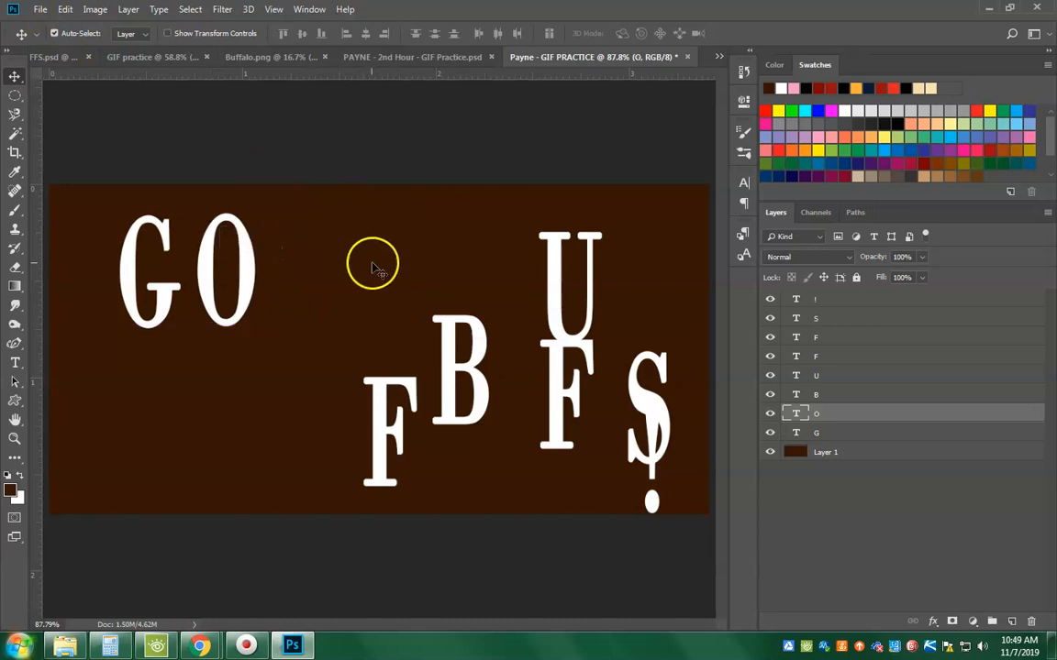
pyautogui.click(255, 268)
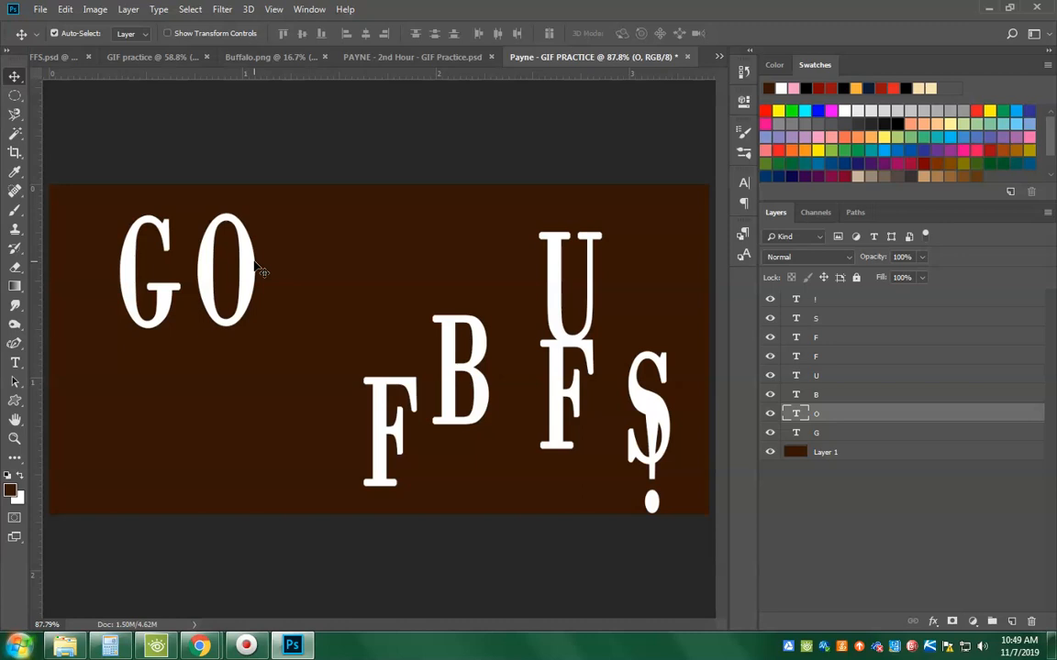
pyautogui.moveTo(254, 265)
pyautogui.mouseDown()
pyautogui.moveTo(235, 260)
pyautogui.moveTo(246, 265)
pyautogui.mouseUp()
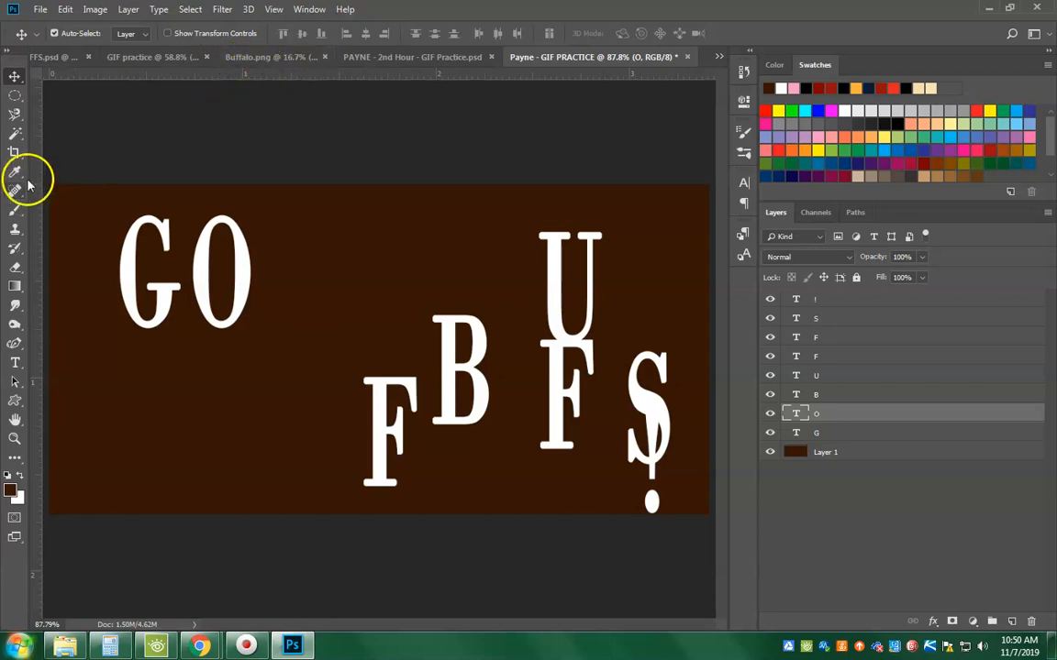
# Step: Place a horizontal guide at the base of the G and O and align both letters to it
pyautogui.moveTo(279, 81); pyautogui.dragTo(288, 327)
pyautogui.click(160, 300)
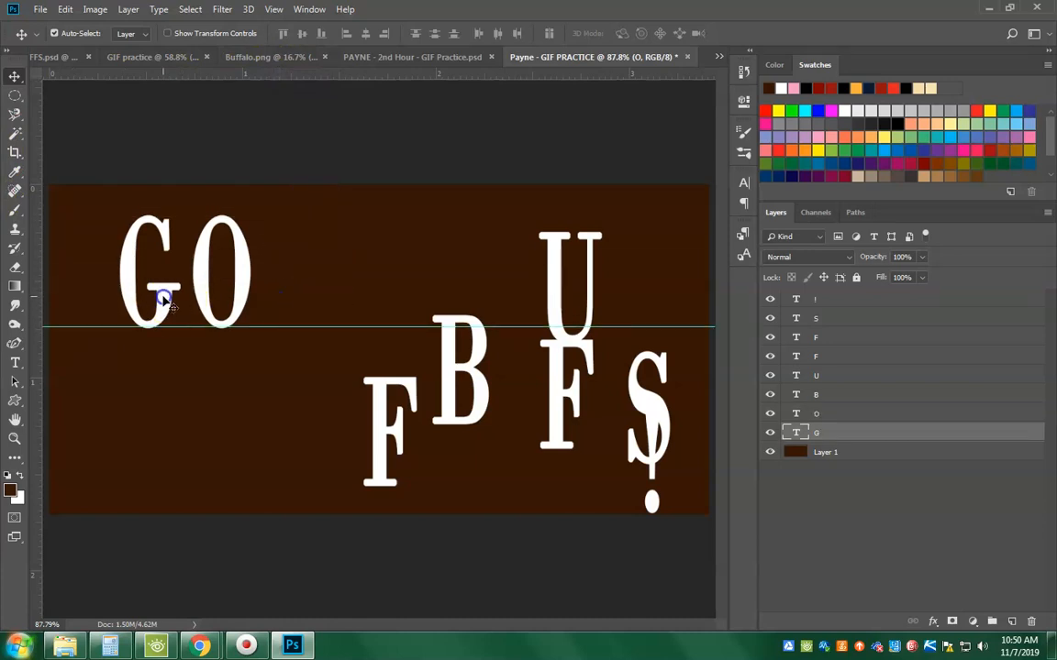
pyautogui.moveTo(160, 300); pyautogui.dragTo(159, 295)
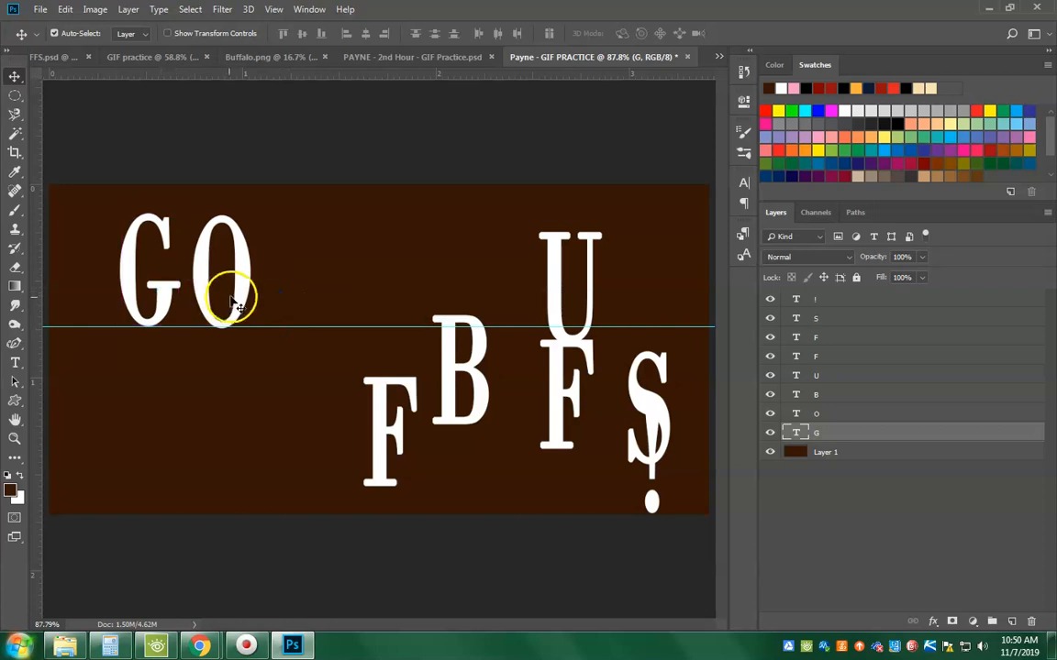
pyautogui.moveTo(247, 295); pyautogui.dragTo(241, 294)
# Step: Lower the horizontal guide below the G and O, and add a vertical guide near the middle of the canvas
pyautogui.moveTo(288, 326); pyautogui.dragTo(259, 328)
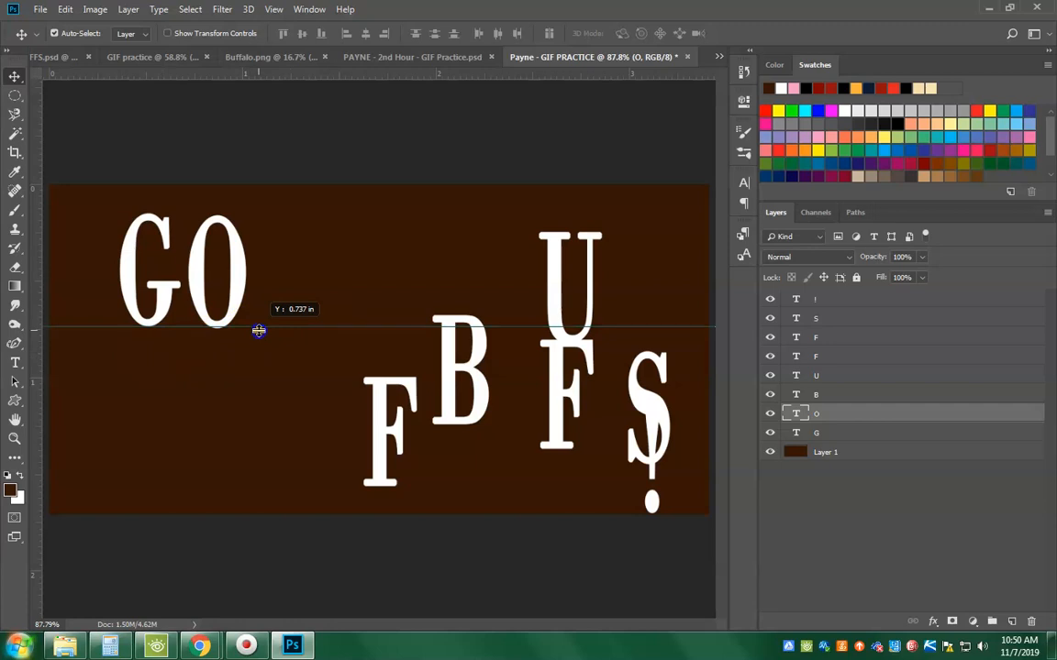
pyautogui.moveTo(259, 331); pyautogui.dragTo(252, 358)
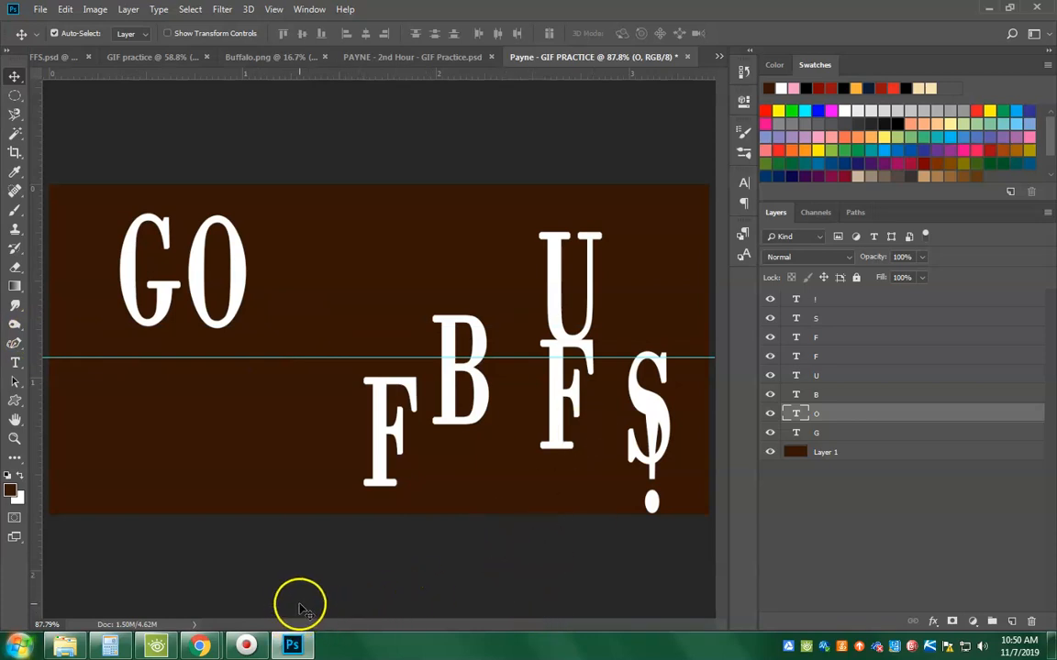
pyautogui.hotkey('ctrl', '-')
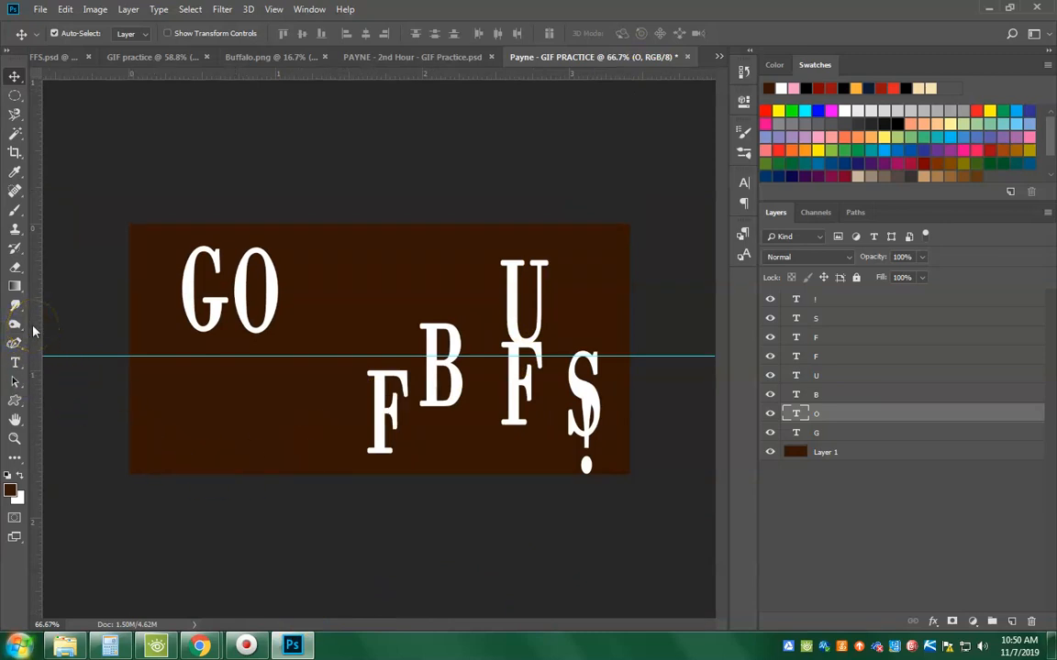
pyautogui.moveTo(33, 331); pyautogui.dragTo(386, 345)
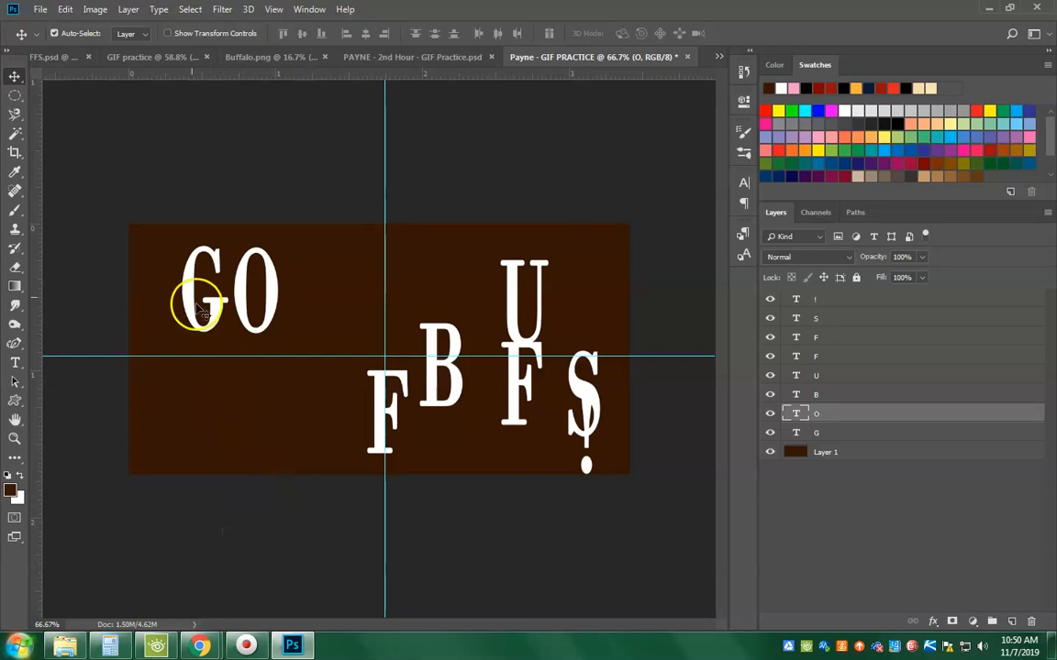
# Step: Line up B, U, F and F after GO along the same baseline, leaving a word space before the B
pyautogui.moveTo(207, 313)
pyautogui.mouseDown()
pyautogui.moveTo(213, 338)
pyautogui.moveTo(213, 321)
pyautogui.mouseUp()
pyautogui.moveTo(427, 390); pyautogui.dragTo(340, 311)
pyautogui.moveTo(547, 328); pyautogui.dragTo(412, 300)
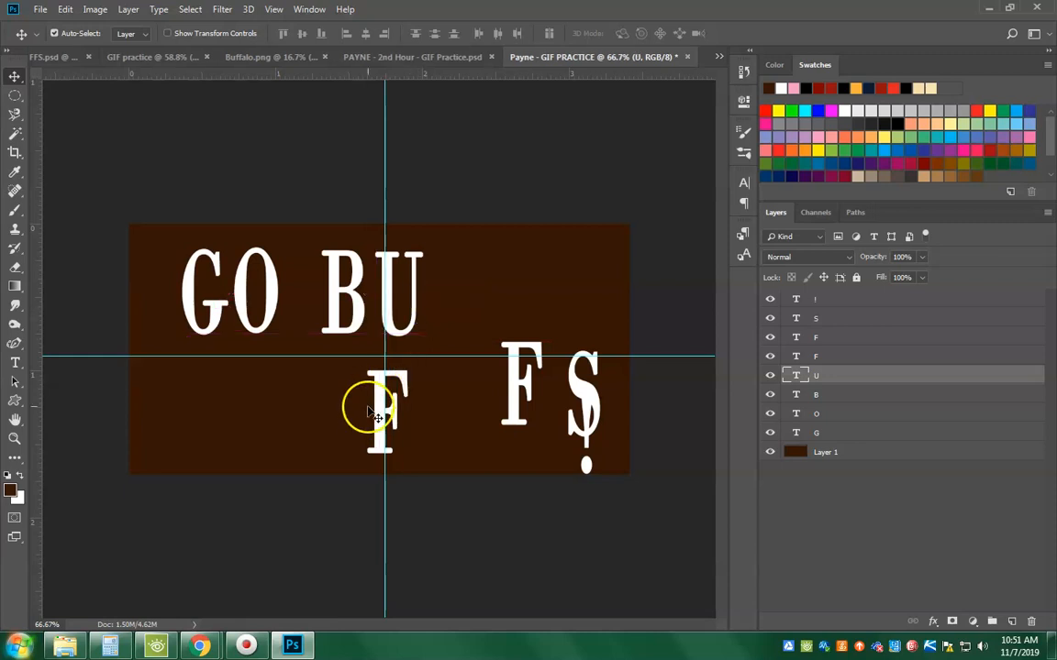
pyautogui.moveTo(521, 394); pyautogui.dragTo(428, 302)
pyautogui.moveTo(377, 406); pyautogui.dragTo(496, 290)
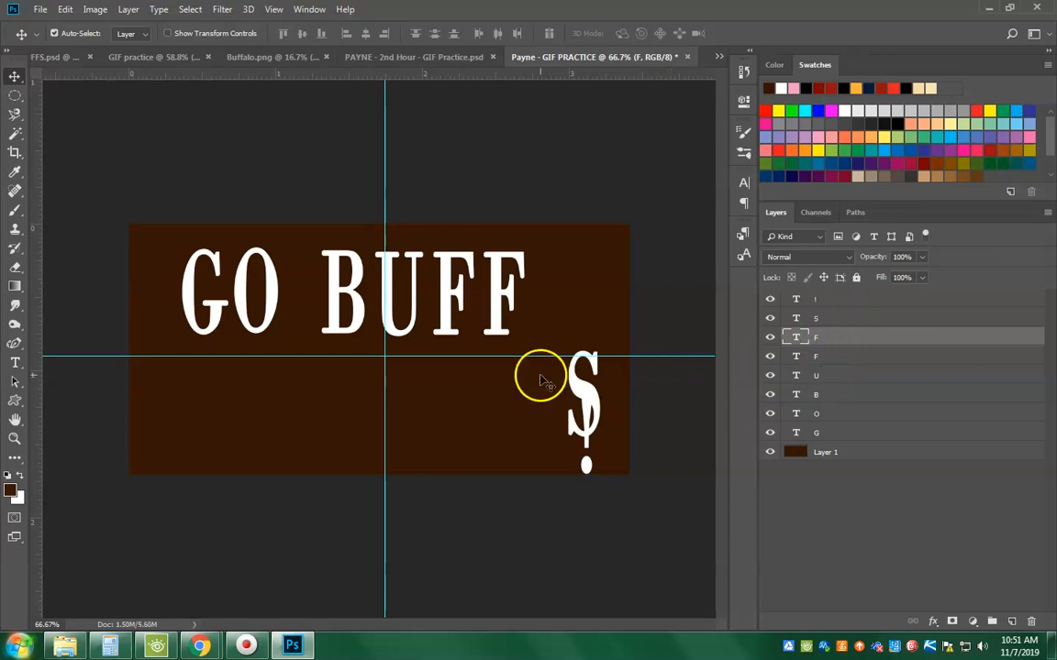
# Step: Move the S and the exclamation mark to the end of the row to complete GO BUFFS!
pyautogui.moveTo(576, 380); pyautogui.dragTo(550, 285)
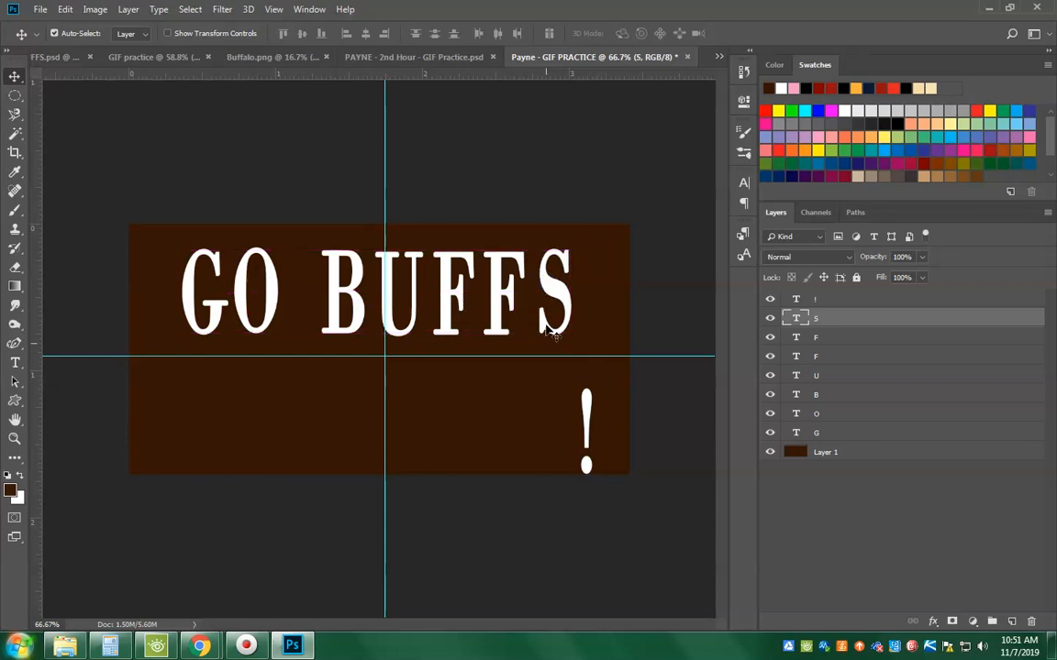
pyautogui.click(586, 458)
pyautogui.moveTo(586, 458); pyautogui.dragTo(584, 389)
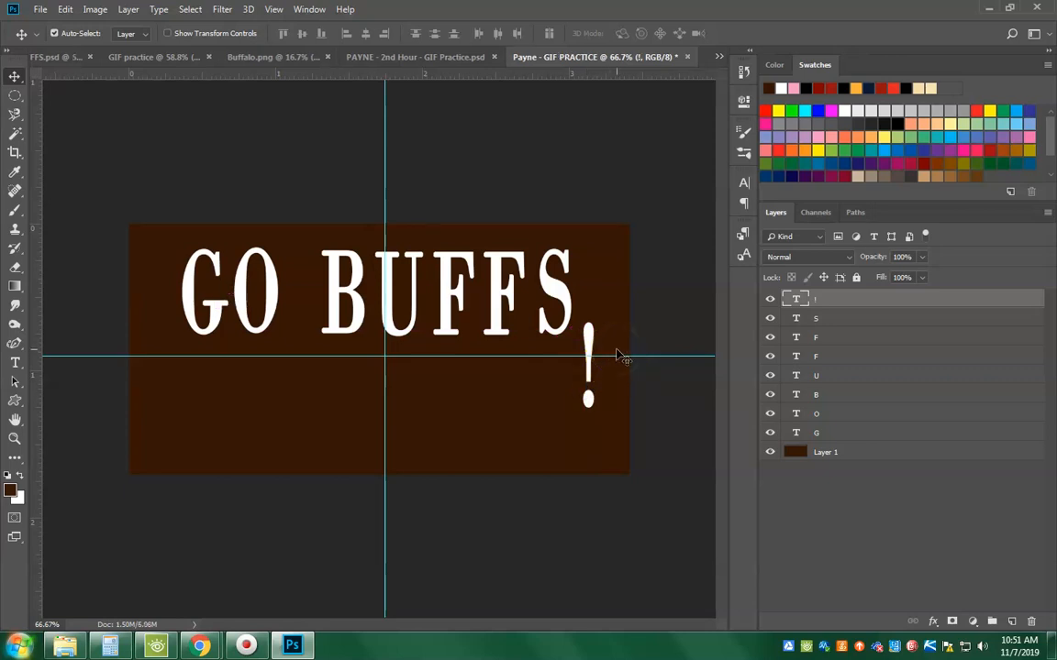
pyautogui.moveTo(587, 333); pyautogui.dragTo(585, 261)
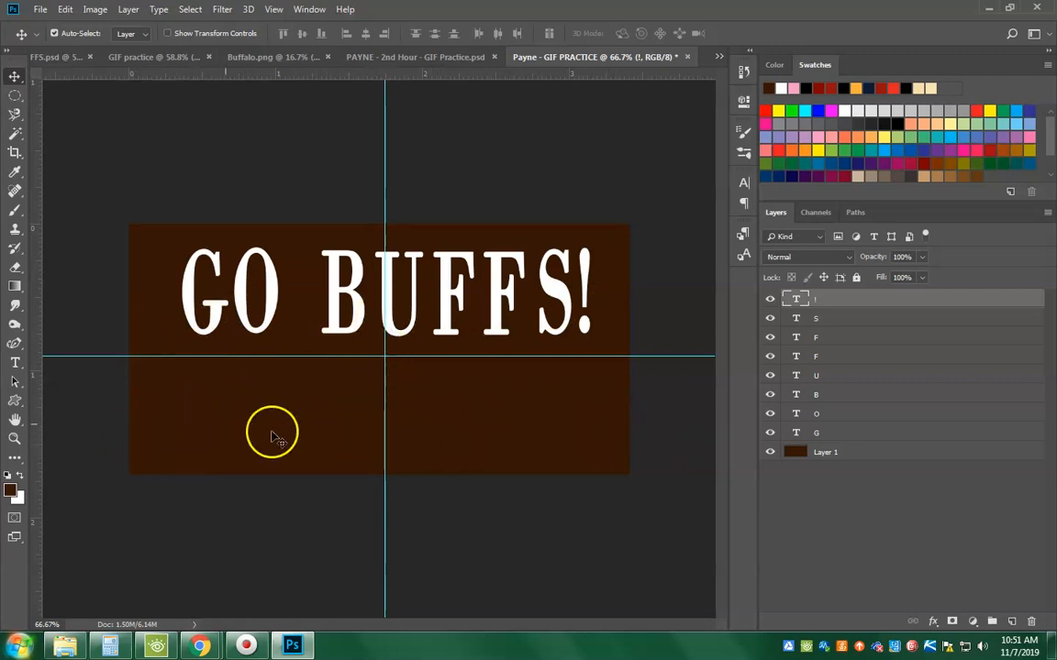
# Step: Tighten the spacing of the S and exclamation mark against the preceding letters, and clear the guides
pyautogui.click(271, 317)
pyautogui.moveTo(271, 317); pyautogui.dragTo(271, 317)
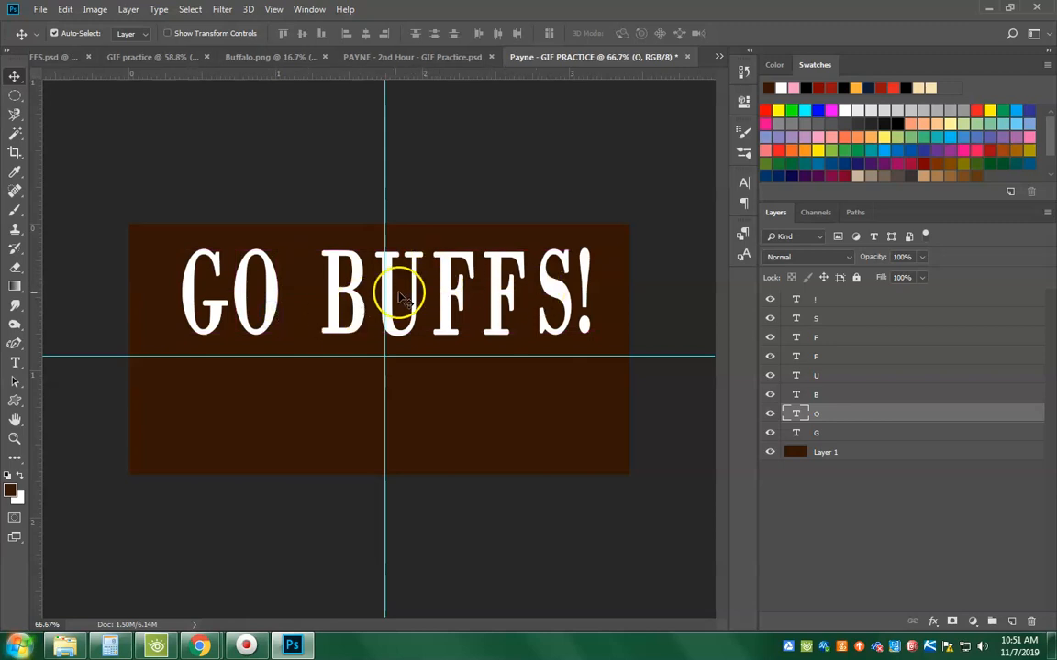
pyautogui.moveTo(561, 319); pyautogui.dragTo(562, 315)
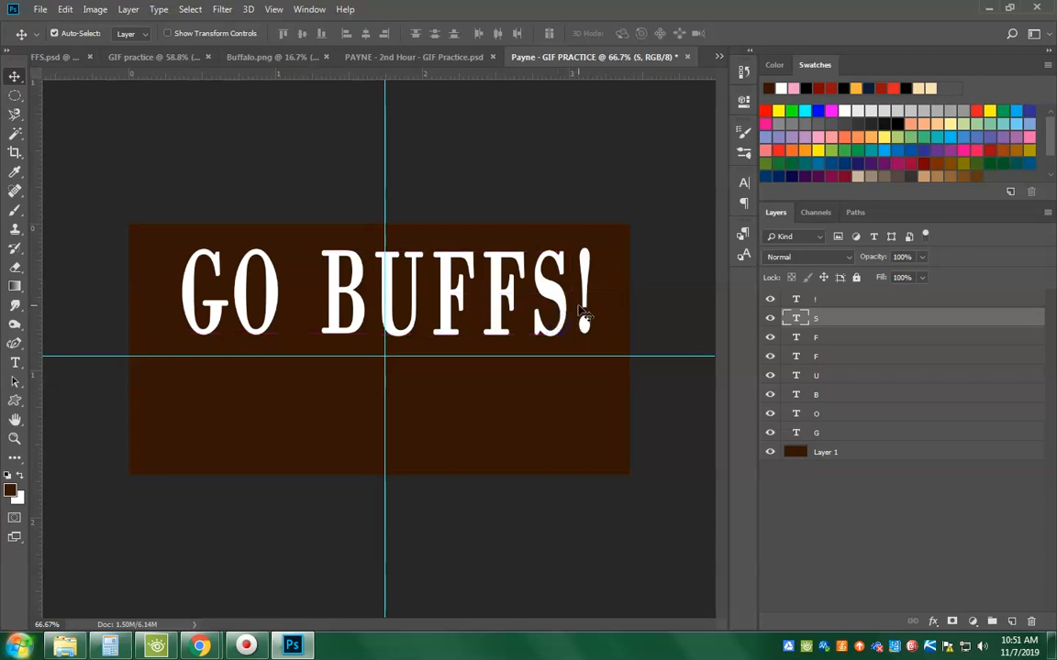
pyautogui.moveTo(588, 273); pyautogui.dragTo(584, 275)
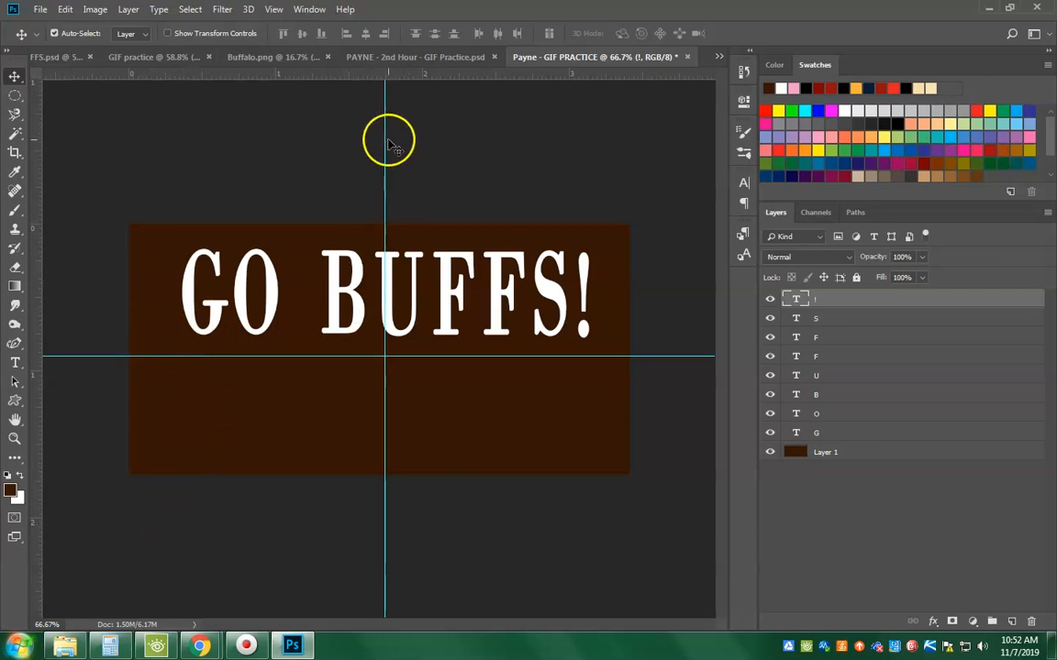
pyautogui.click(275, 9)
pyautogui.click(327, 353)
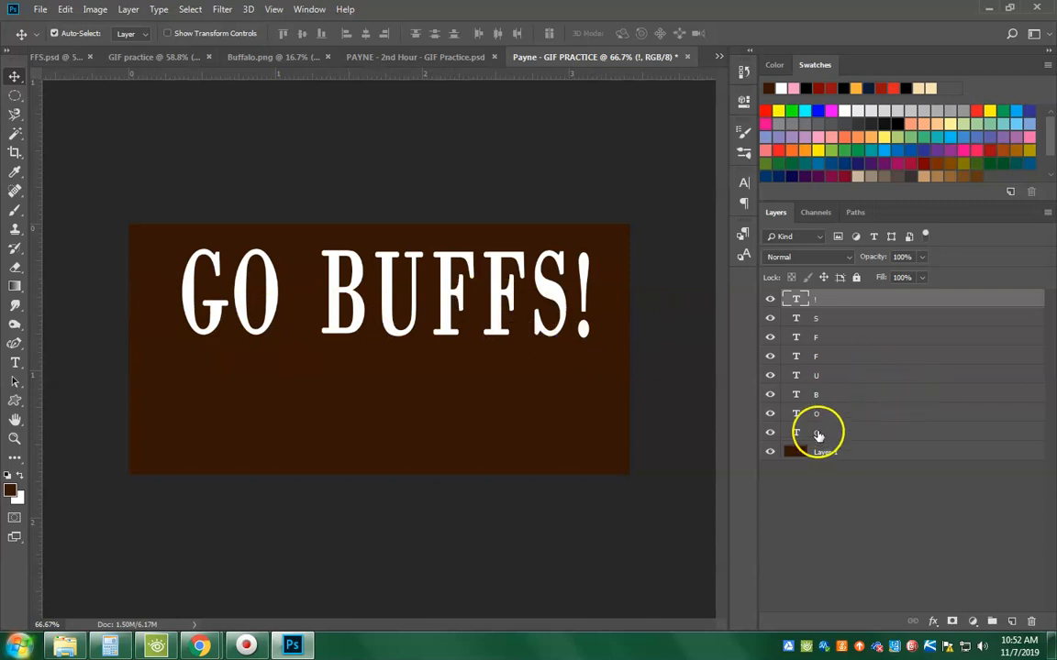
# Step: Add a Bevel & Emboss effect to the G layer and raise its depth to 1000%
pyautogui.click(817, 433)
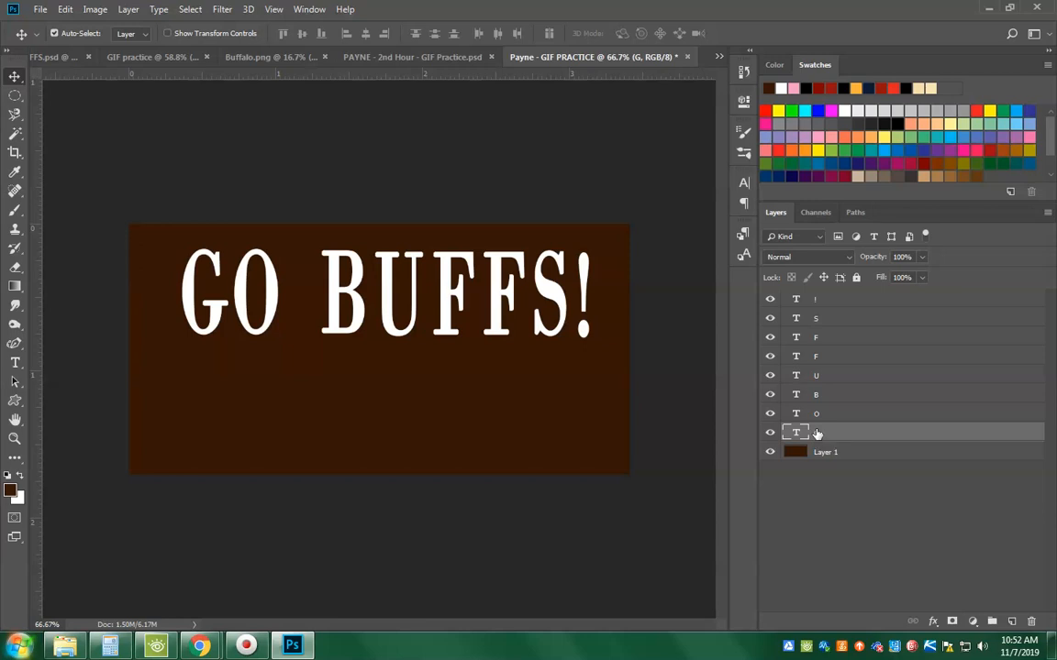
pyautogui.click(932, 622)
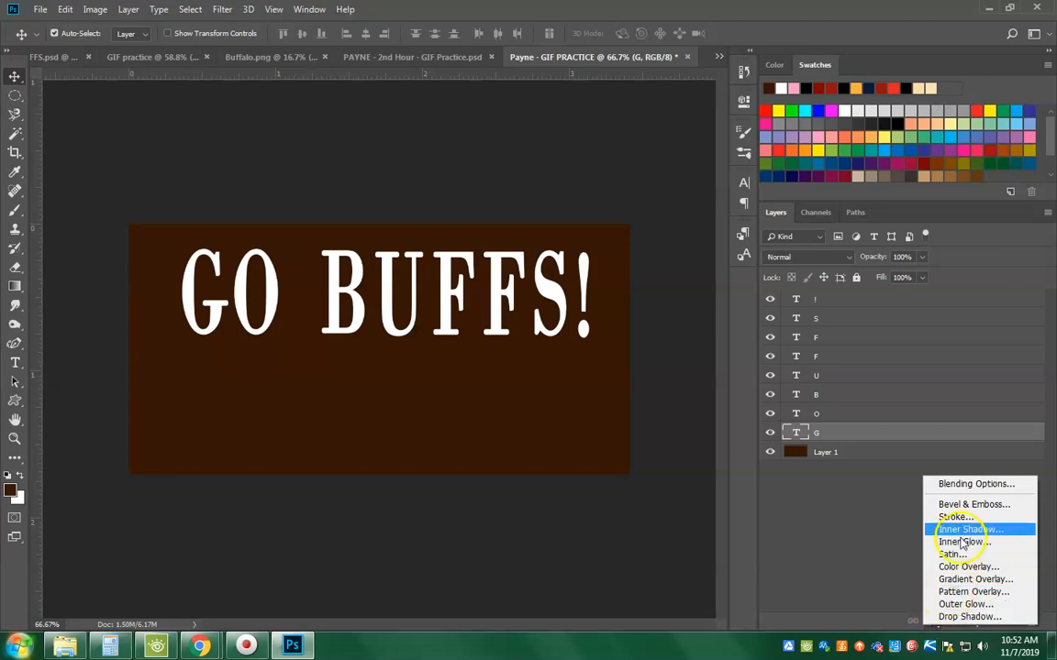
pyautogui.click(962, 506)
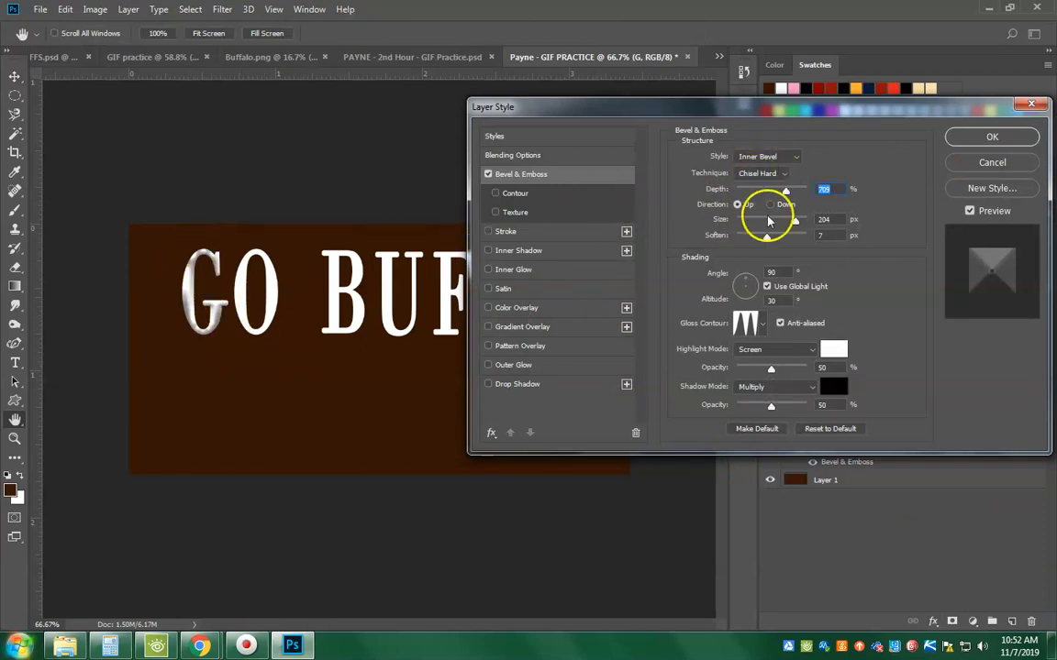
pyautogui.moveTo(790, 196); pyautogui.dragTo(797, 198)
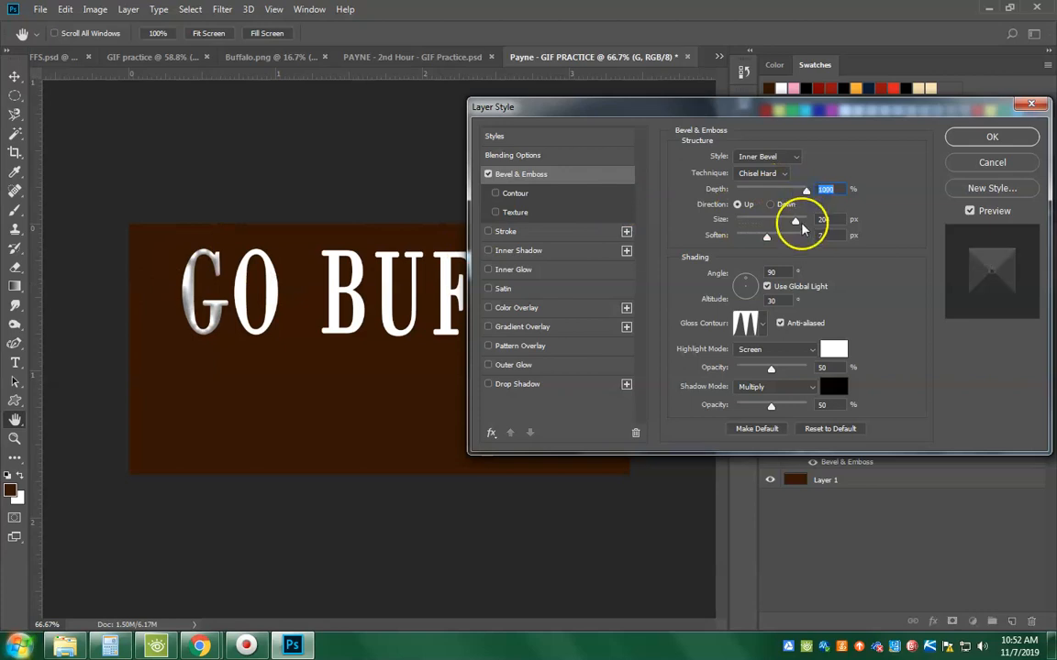
# Step: Try the Chisel Soft and Smooth techniques on the G's bevel, and return it to Chisel Hard
pyautogui.click(761, 173)
pyautogui.click(755, 209)
pyautogui.click(761, 174)
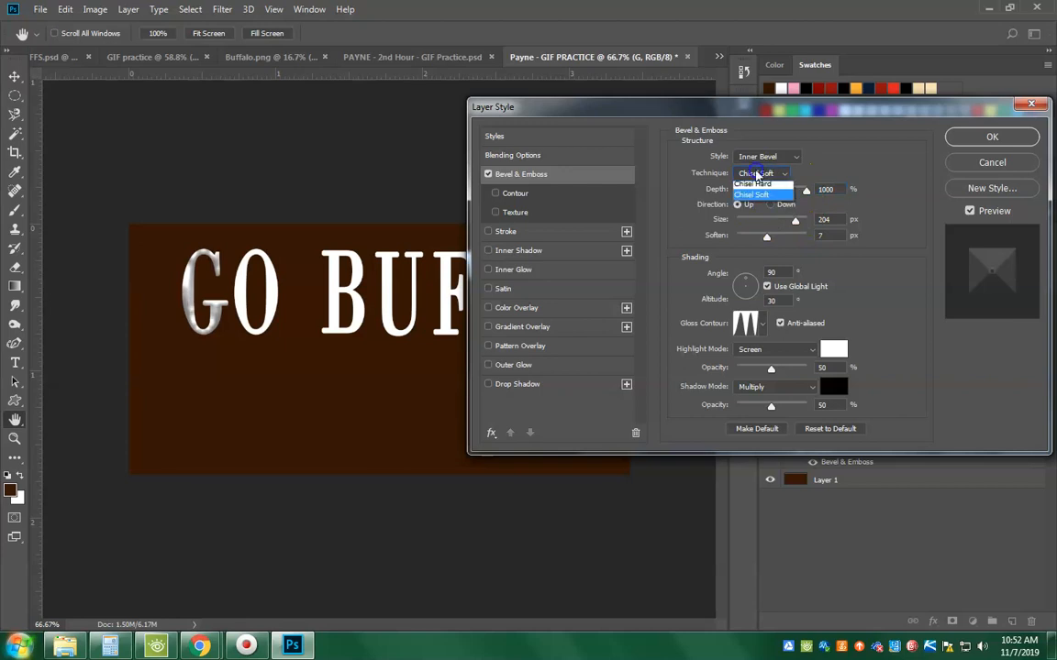
pyautogui.click(749, 187)
pyautogui.click(761, 174)
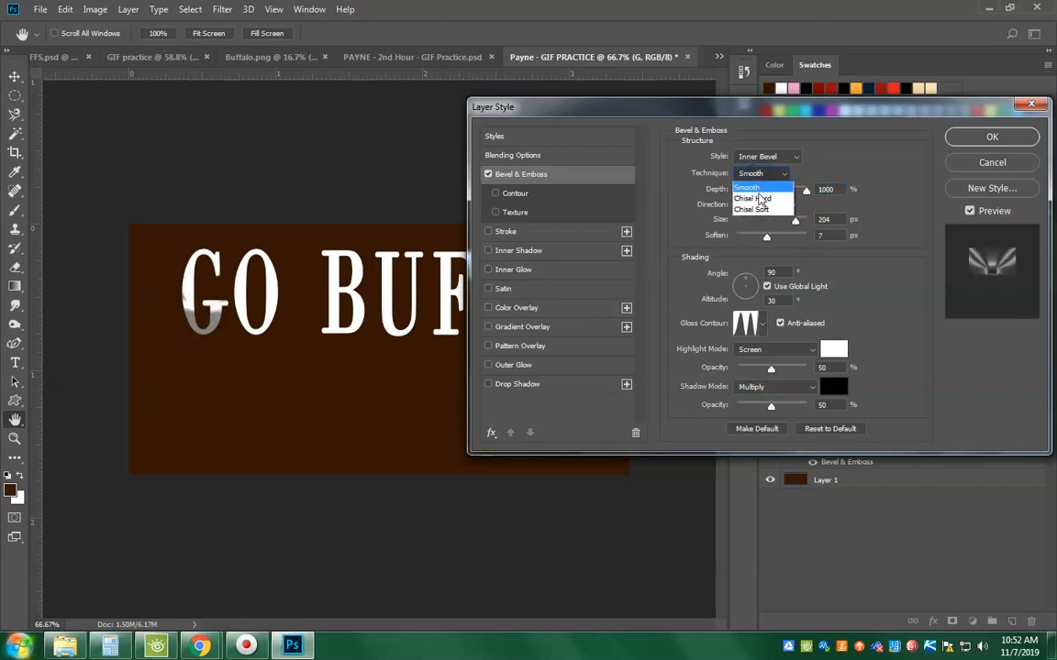
pyautogui.click(760, 198)
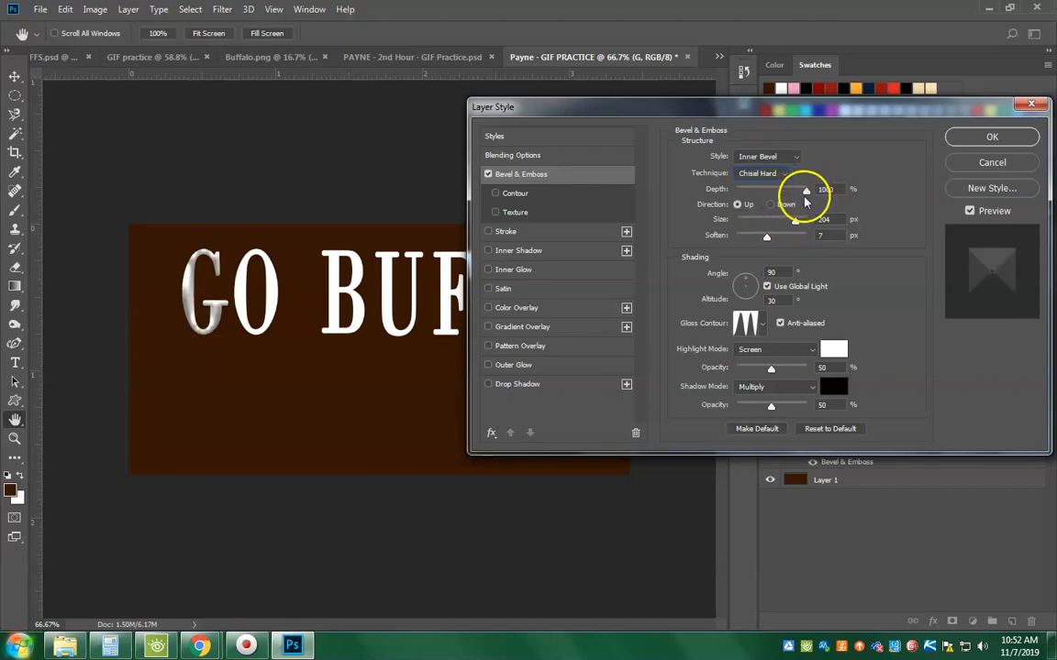
# Step: Set the G's bevel size to 250 px with soften at 0 px, and enable a Drop Shadow on the letter
pyautogui.moveTo(775, 224)
pyautogui.mouseDown()
pyautogui.moveTo(669, 220)
pyautogui.moveTo(780, 224)
pyautogui.moveTo(807, 193)
pyautogui.moveTo(769, 196)
pyautogui.moveTo(835, 197)
pyautogui.moveTo(769, 240)
pyautogui.mouseUp()
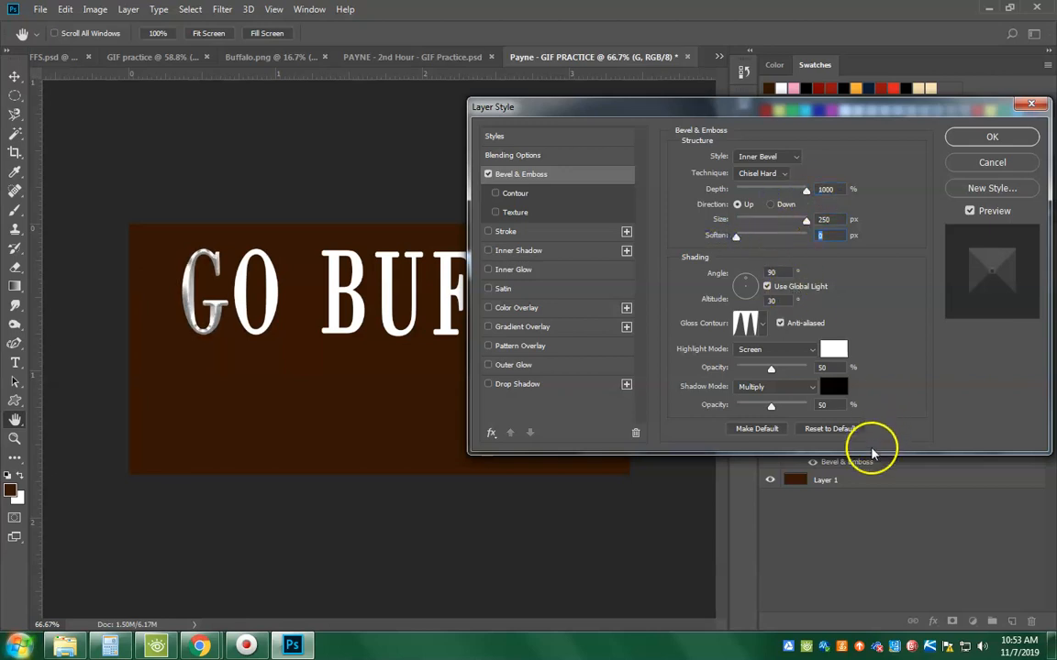
pyautogui.click(488, 384)
pyautogui.click(543, 384)
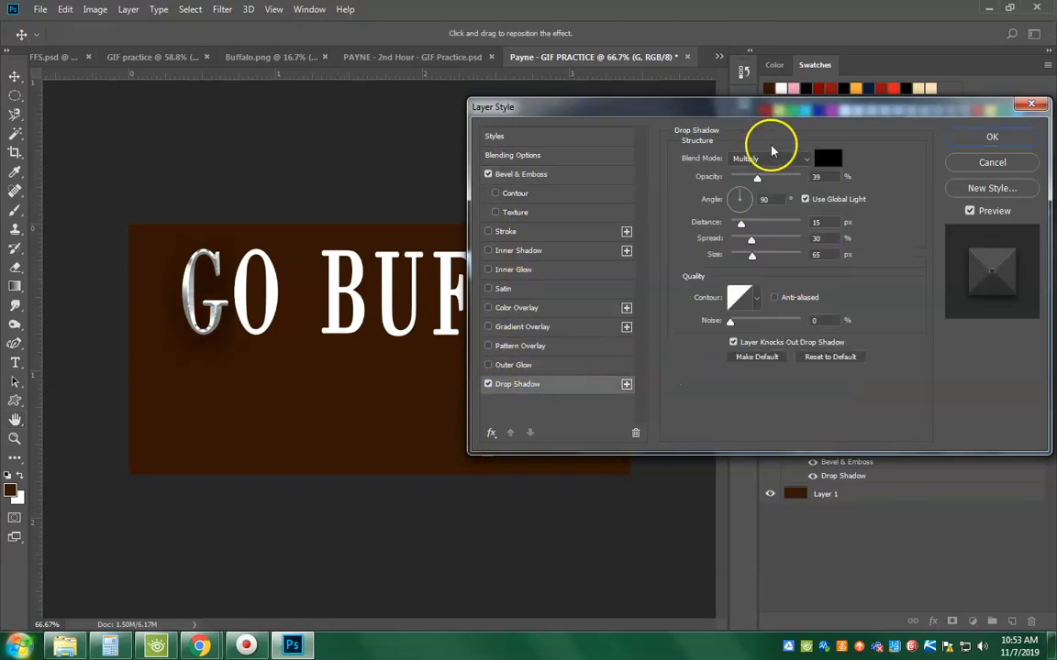
# Step: Adjust the G's drop shadow to 6 px distance, 35% opacity, 33% spread and 84 px size, and apply the layer style
pyautogui.moveTo(224, 330)
pyautogui.mouseDown()
pyautogui.moveTo(215, 373)
pyautogui.moveTo(216, 305)
pyautogui.moveTo(213, 329)
pyautogui.mouseUp()
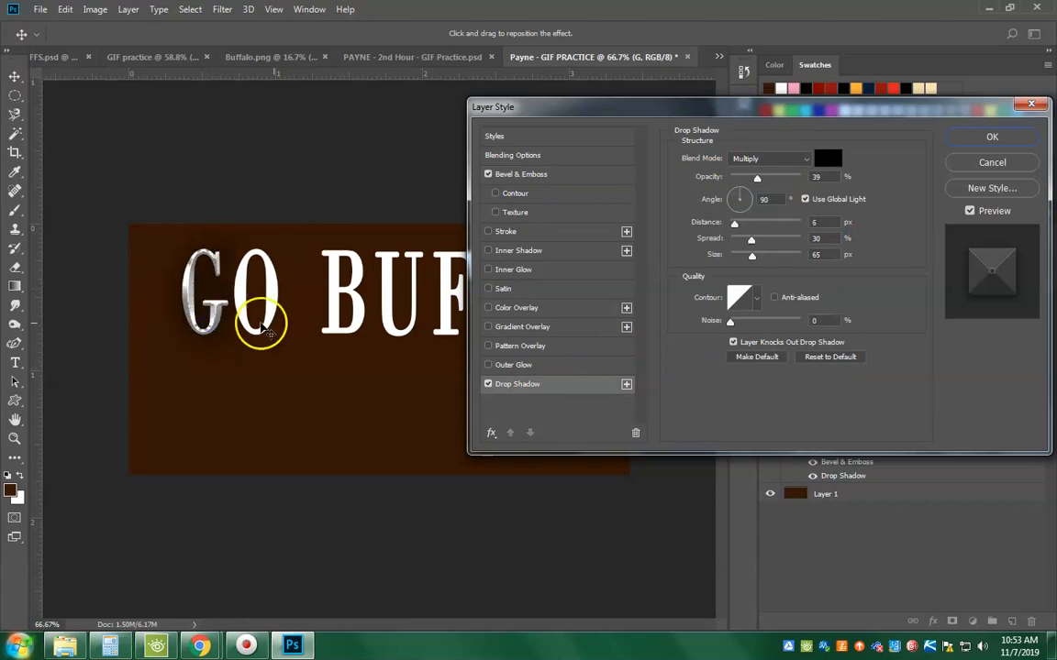
pyautogui.moveTo(755, 180)
pyautogui.mouseDown()
pyautogui.moveTo(790, 177)
pyautogui.moveTo(756, 179)
pyautogui.mouseUp()
pyautogui.moveTo(756, 242)
pyautogui.mouseDown()
pyautogui.moveTo(769, 242)
pyautogui.moveTo(754, 242)
pyautogui.moveTo(758, 258)
pyautogui.mouseUp()
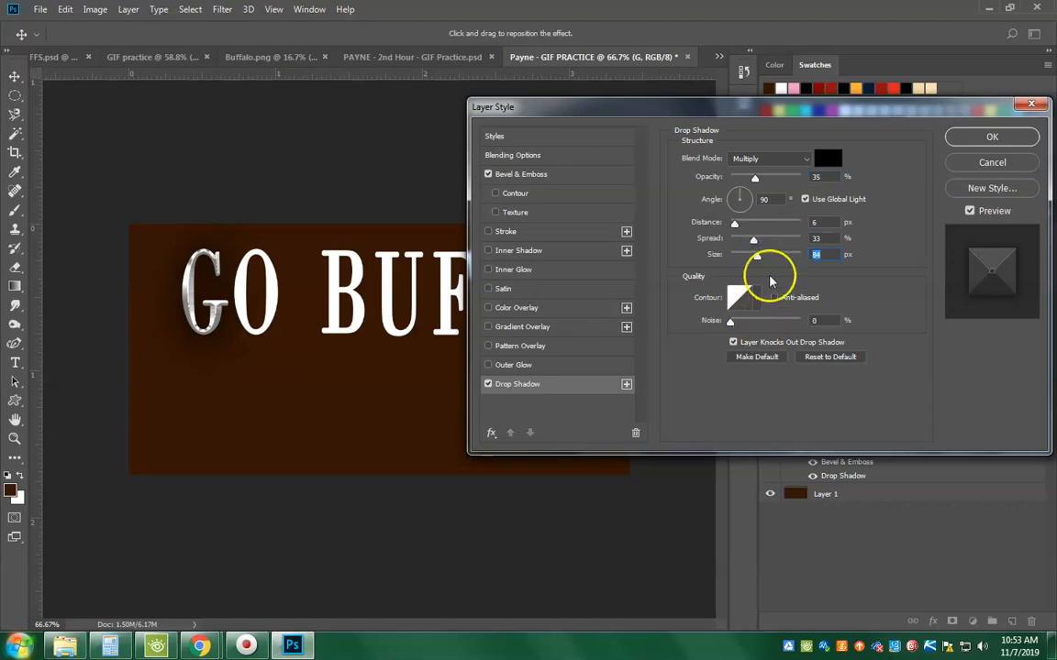
pyautogui.click(989, 137)
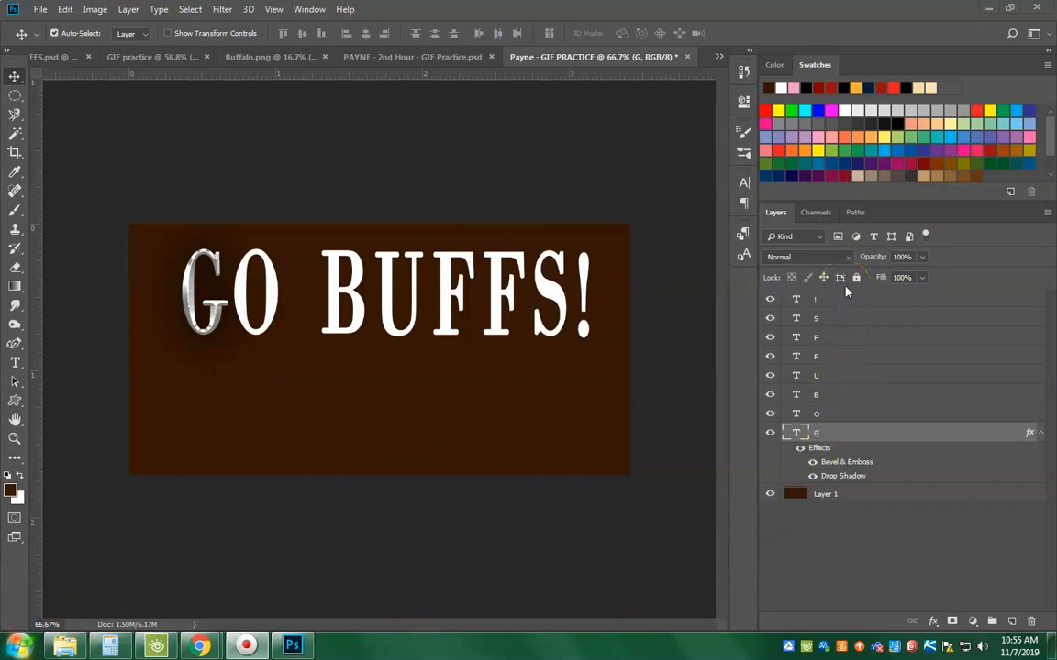
pyautogui.click(273, 306)
pyautogui.moveTo(273, 302); pyautogui.dragTo(279, 438)
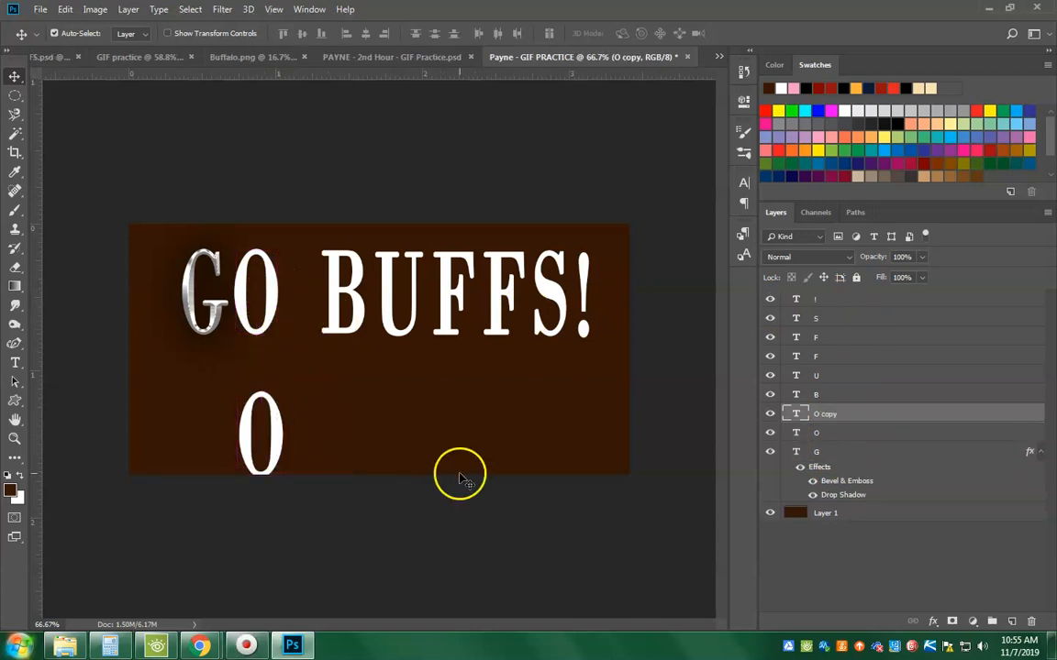
pyautogui.press('Delete')
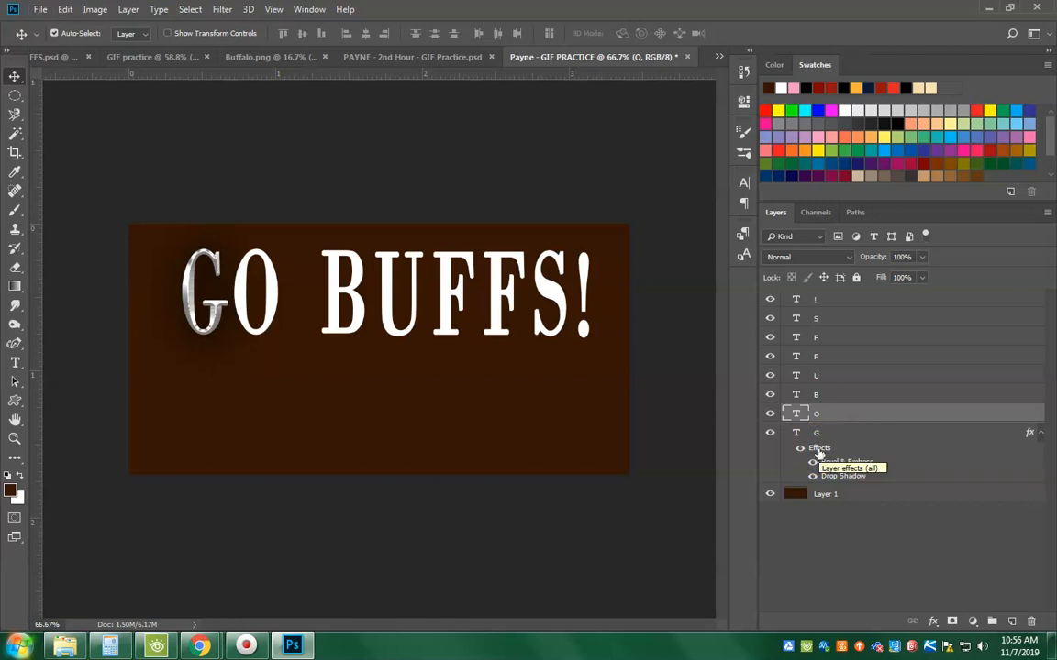
# Step: Copy the G's Bevel & Emboss and Drop Shadow effects onto all the other letter layers
pyautogui.moveTo(819, 451); pyautogui.dragTo(830, 568)
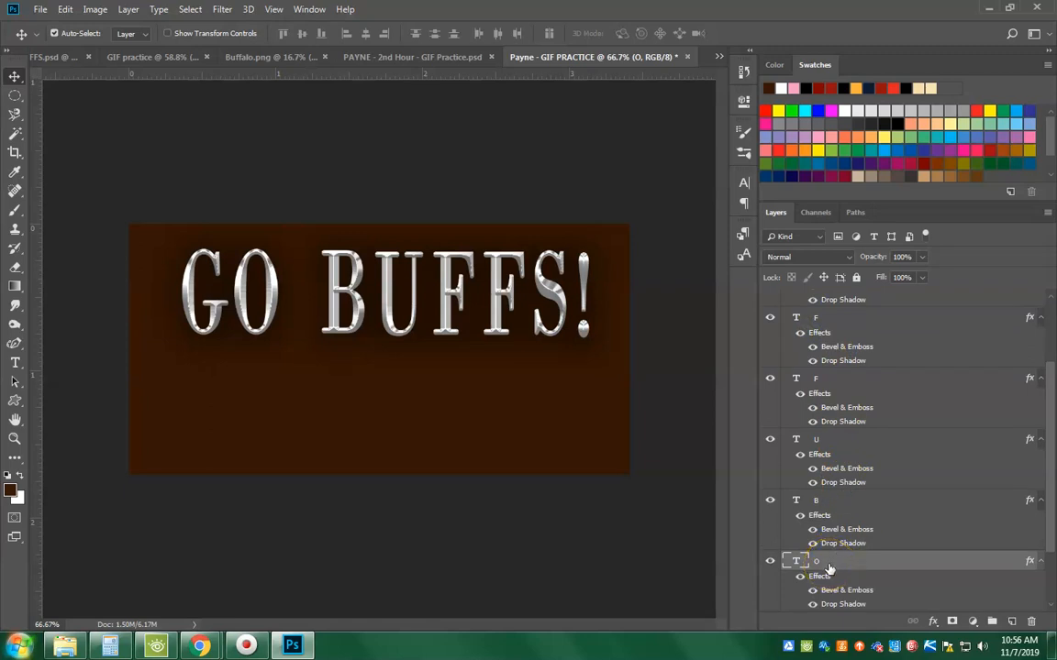
pyautogui.hotkey('ctrl', '0')
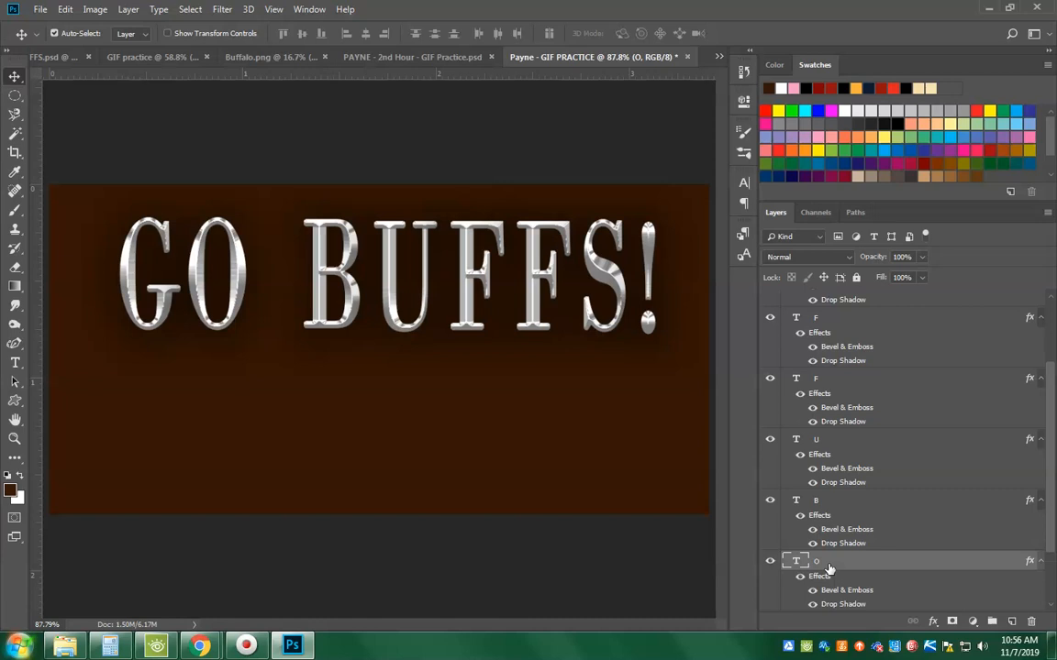
# Step: Bring the buffalo logo from Buffalo.png into the GIF PRACTICE document as a layer above the exclamation mark
pyautogui.scroll(5, 849, 413)
pyautogui.click(865, 300)
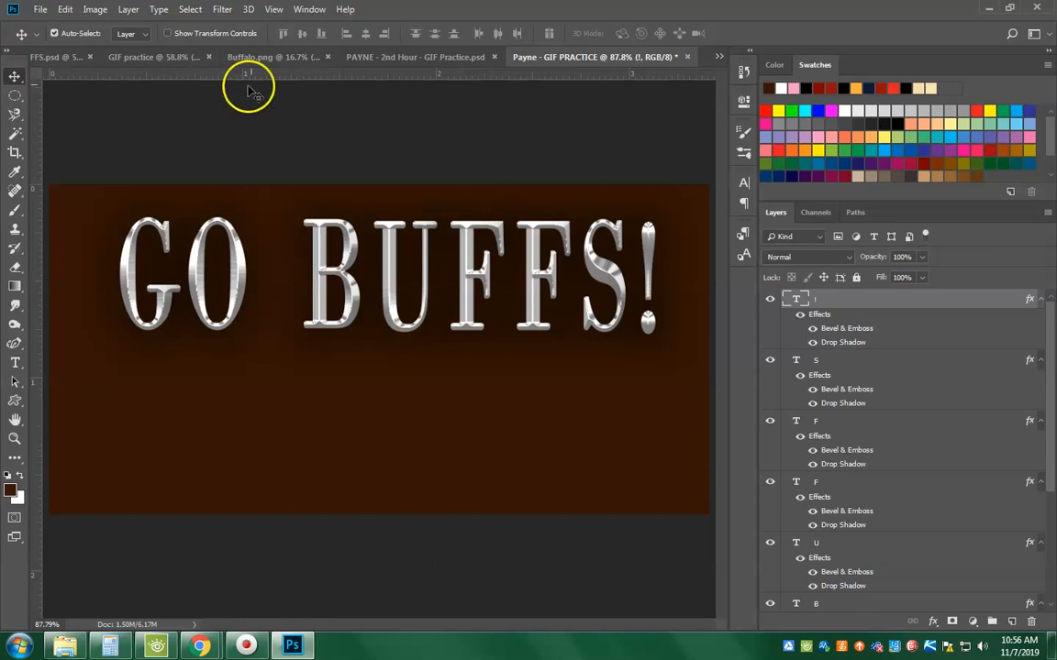
pyautogui.moveTo(314, 55); pyautogui.dragTo(656, 52)
pyautogui.click(649, 57)
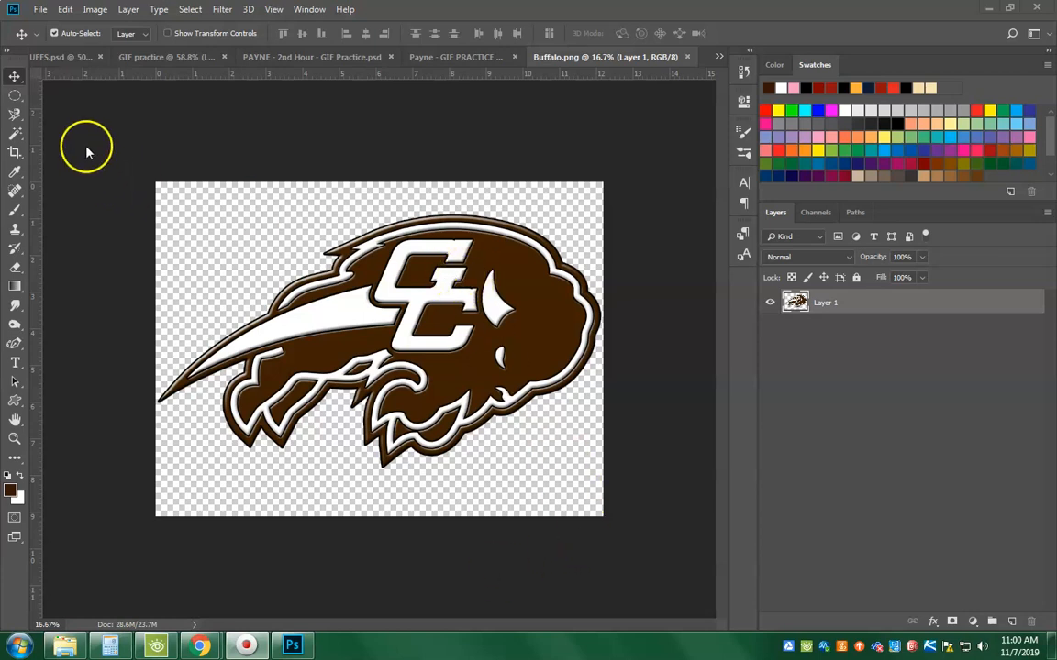
pyautogui.moveTo(536, 321); pyautogui.dragTo(396, 493)
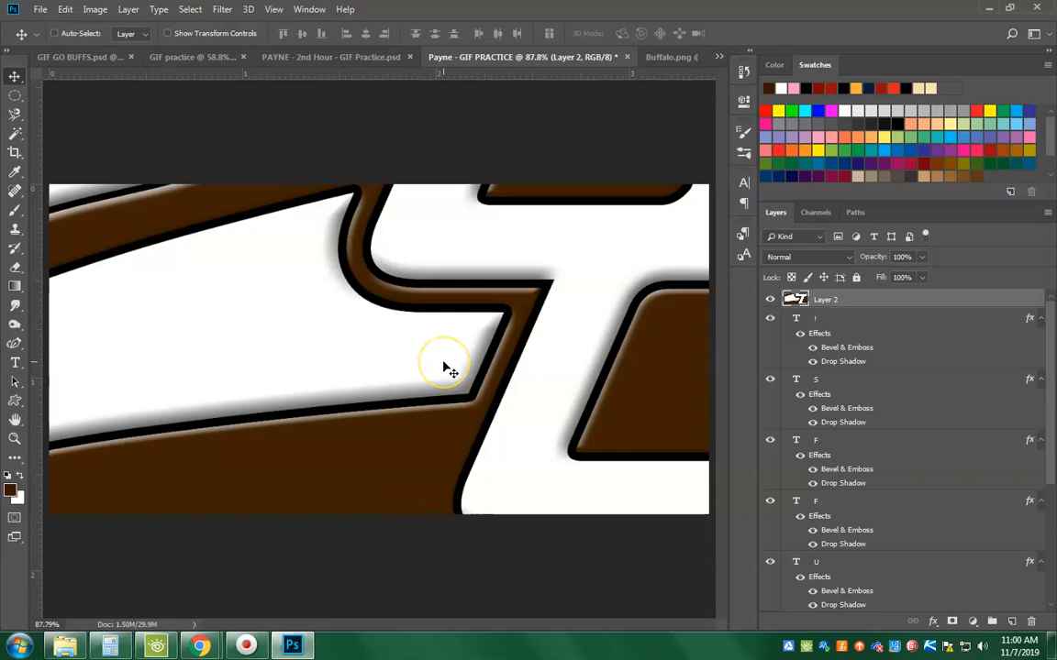
# Step: Scale the buffalo logo down to about 5.8% and move it to the lower-left area of the canvas, below GO
pyautogui.hotkey('ctrl', '-')
pyautogui.hotkey('ctrl', '-')
pyautogui.hotkey('ctrl', '-')
pyautogui.hotkey('ctrl', '-')
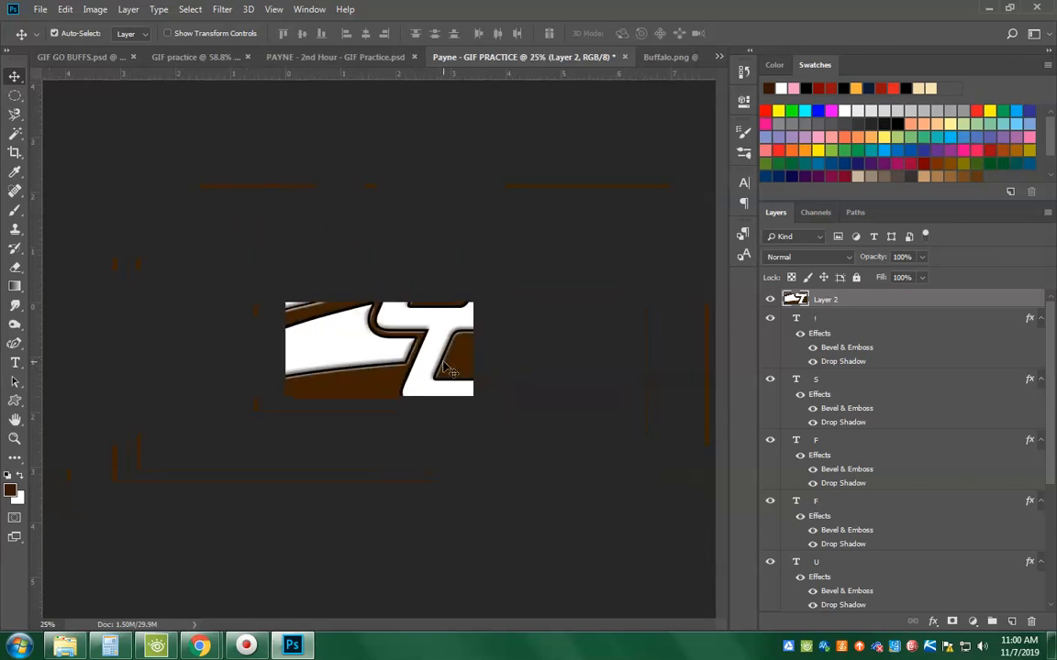
pyautogui.hotkey('ctrl', '-')
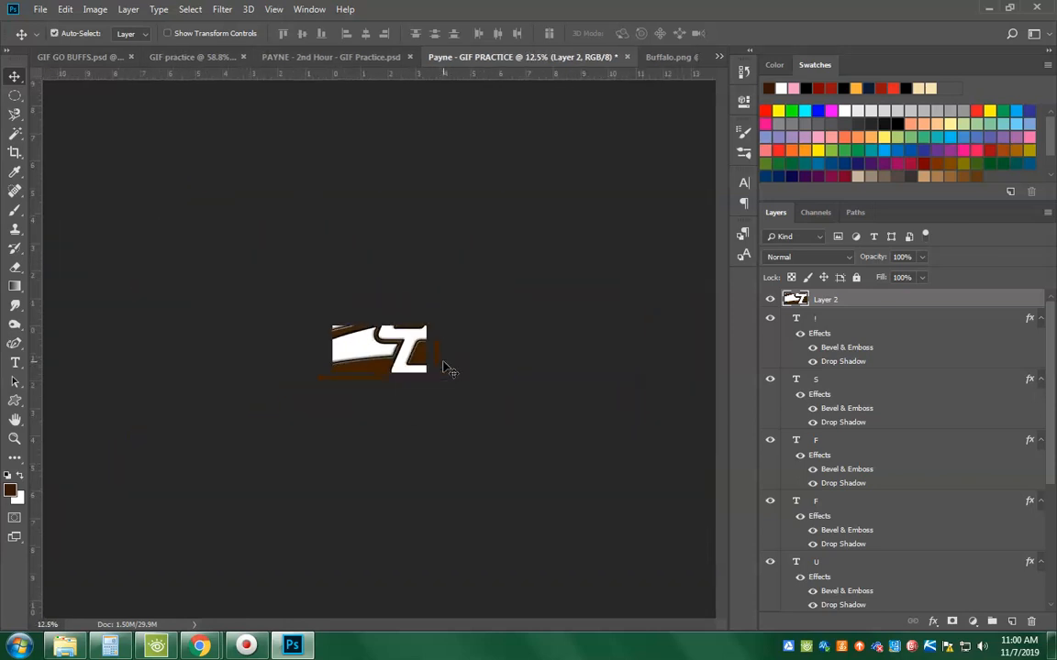
pyautogui.hotkey('ctrl', 't')
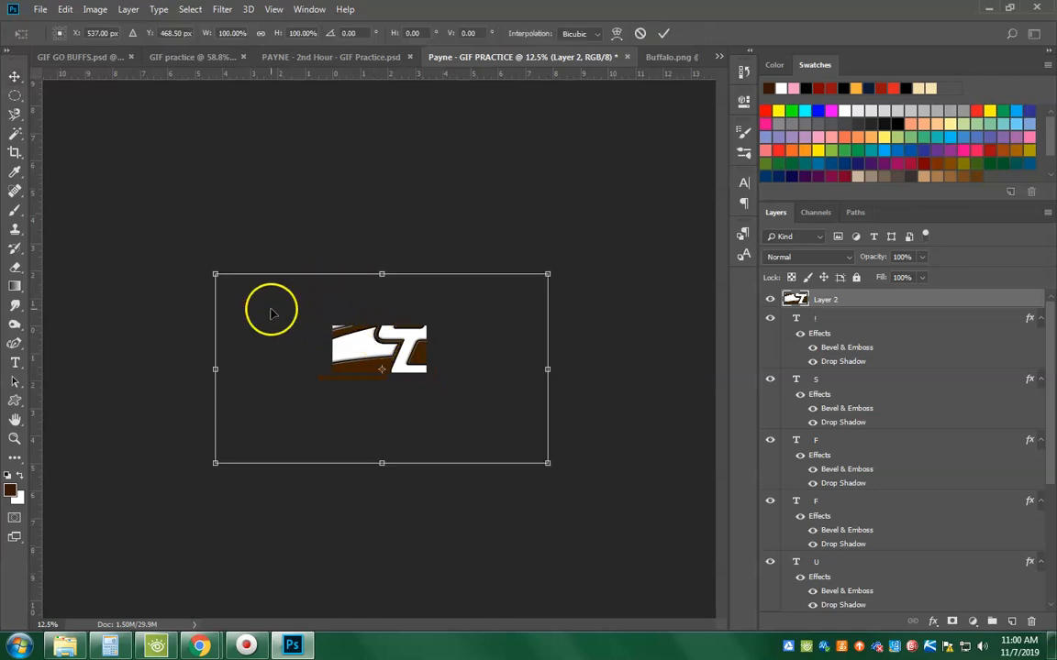
pyautogui.moveTo(212, 276); pyautogui.dragTo(385, 367)
pyautogui.hotkey('ctrl', '0')
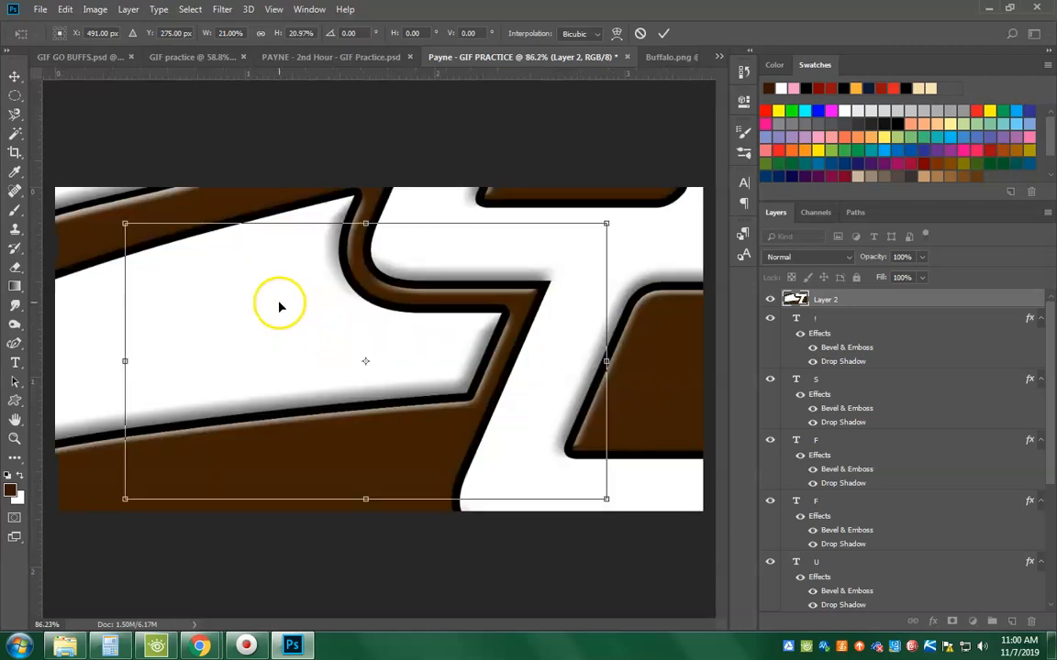
pyautogui.moveTo(153, 235); pyautogui.dragTo(494, 399)
pyautogui.moveTo(555, 466); pyautogui.dragTo(135, 445)
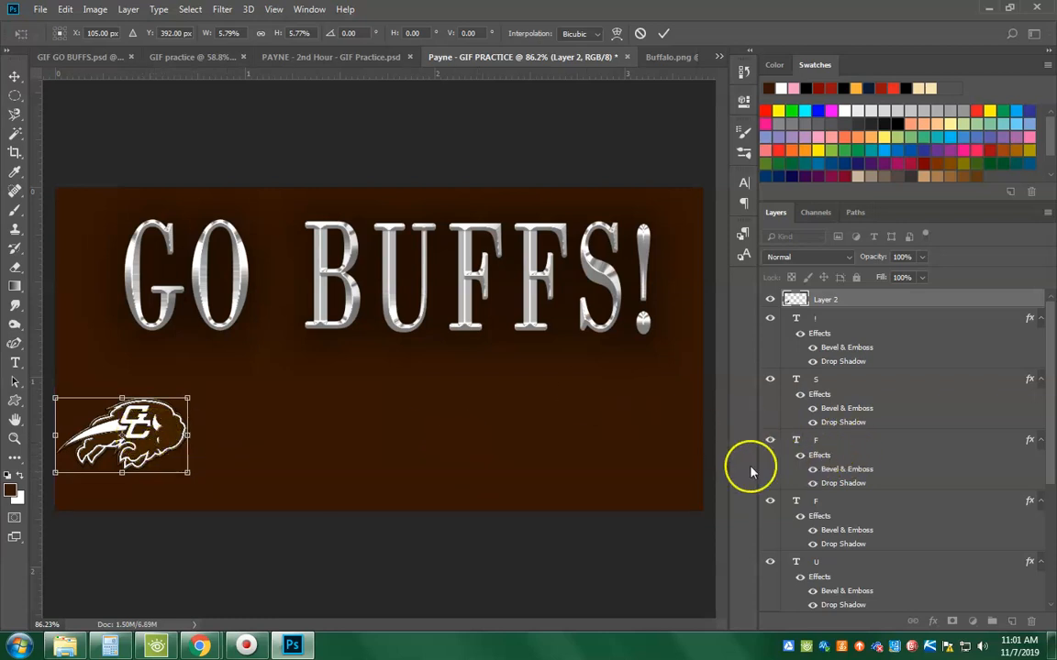
# Step: Enlarge the buffalo logo to about 6.75%, keep it against the canvas's left edge, and apply the transformation
pyautogui.moveTo(183, 450); pyautogui.dragTo(161, 471)
pyautogui.moveTo(190, 436); pyautogui.dragTo(210, 423)
pyautogui.moveTo(171, 455); pyautogui.dragTo(170, 428)
pyautogui.click(300, 443)
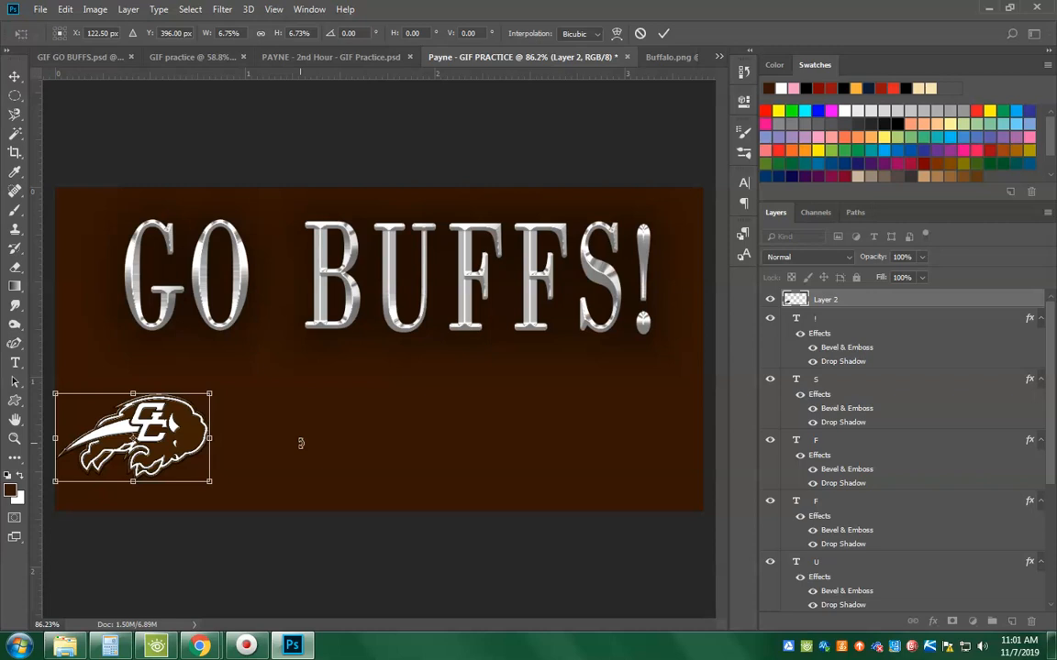
pyautogui.press('Return')
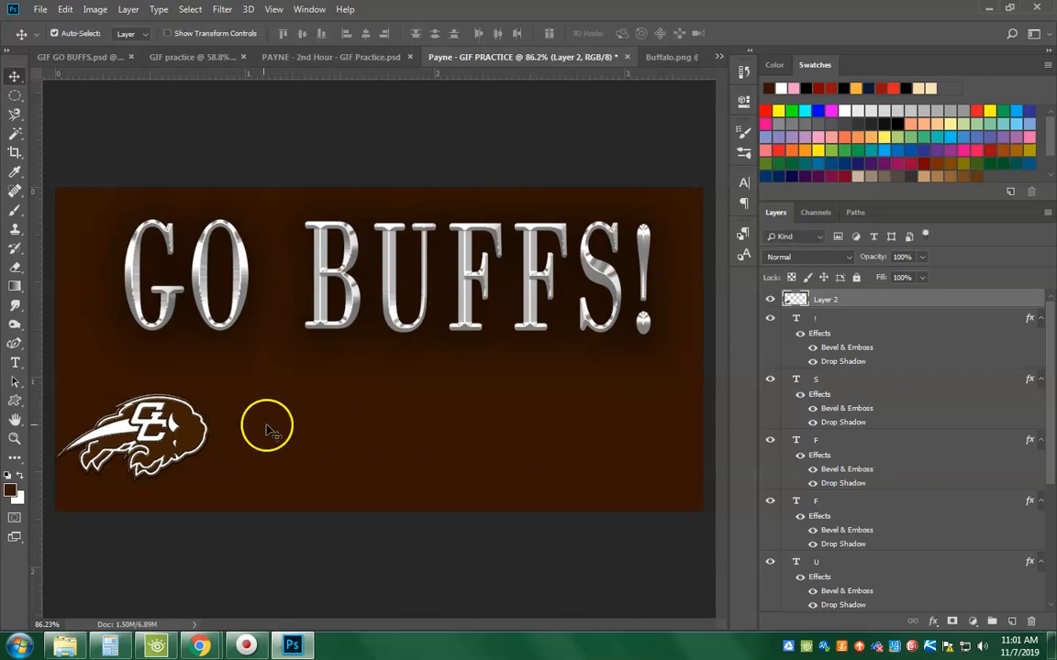
# Step: Duplicate the buffalo 14 times in an overlapping row running from the canvas's left edge past its right edge
pyautogui.click(180, 431)
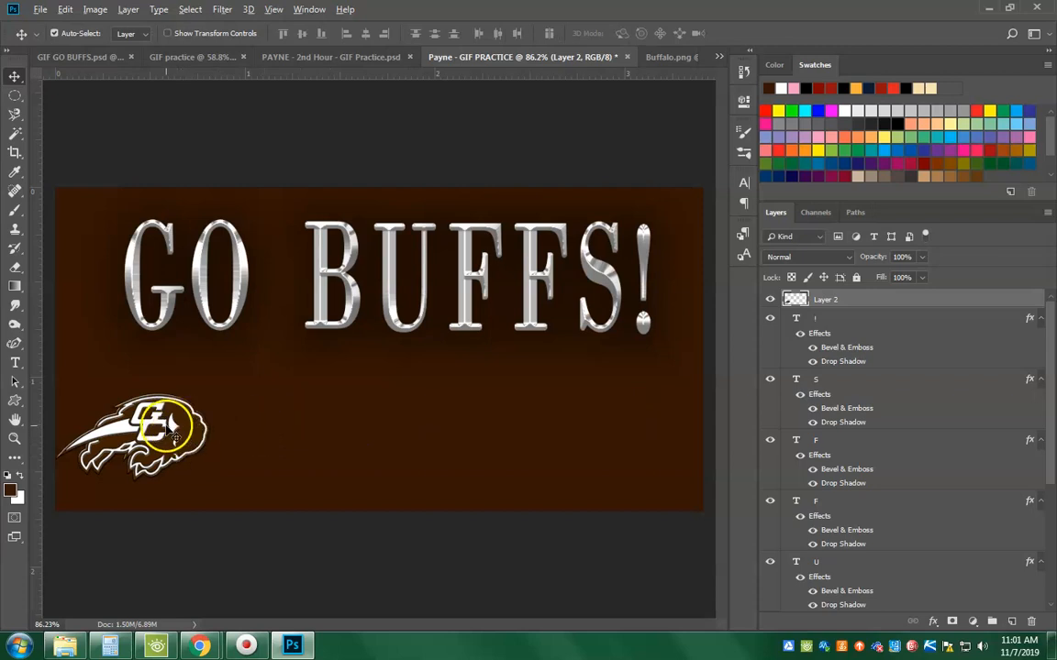
pyautogui.moveTo(147, 430); pyautogui.dragTo(308, 429)
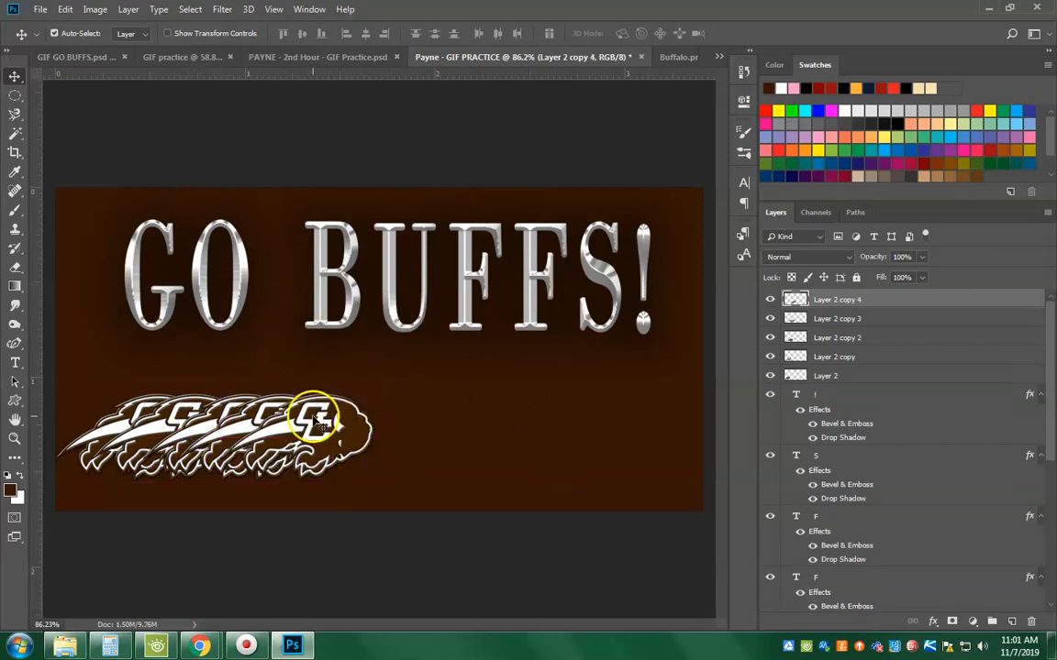
pyautogui.moveTo(336, 447); pyautogui.dragTo(729, 438)
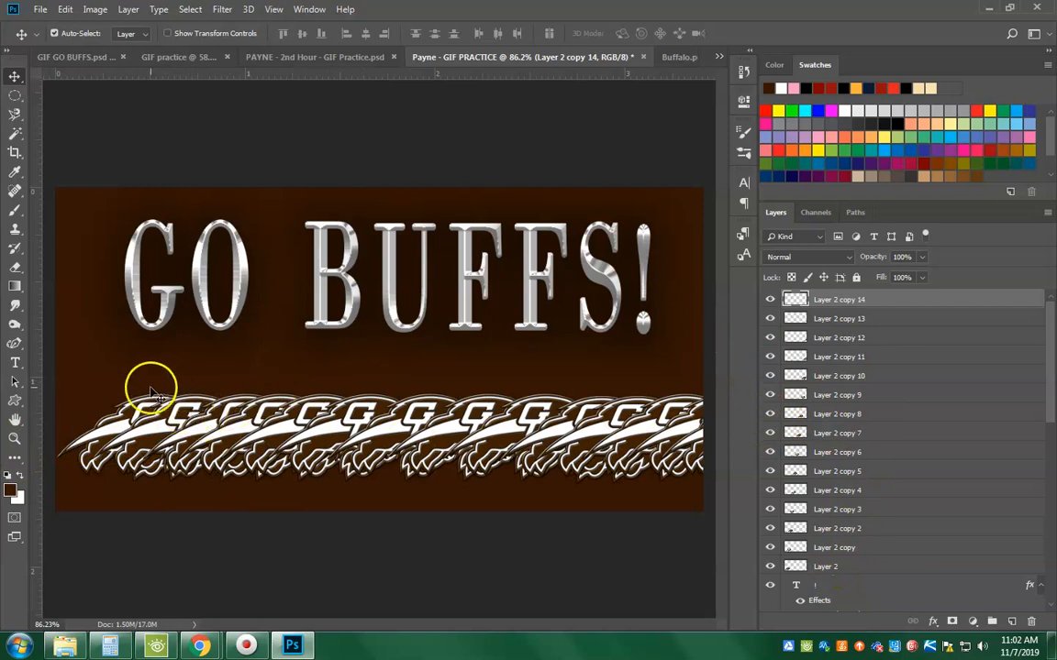
pyautogui.click(81, 383)
pyautogui.moveTo(362, 466); pyautogui.dragTo(942, 382)
pyautogui.click(521, 245)
pyautogui.click(922, 450)
# Step: Hide all the buffalo layers, from Layer 2 copy 14 down to Layer 2
pyautogui.scroll(10, 919, 449)
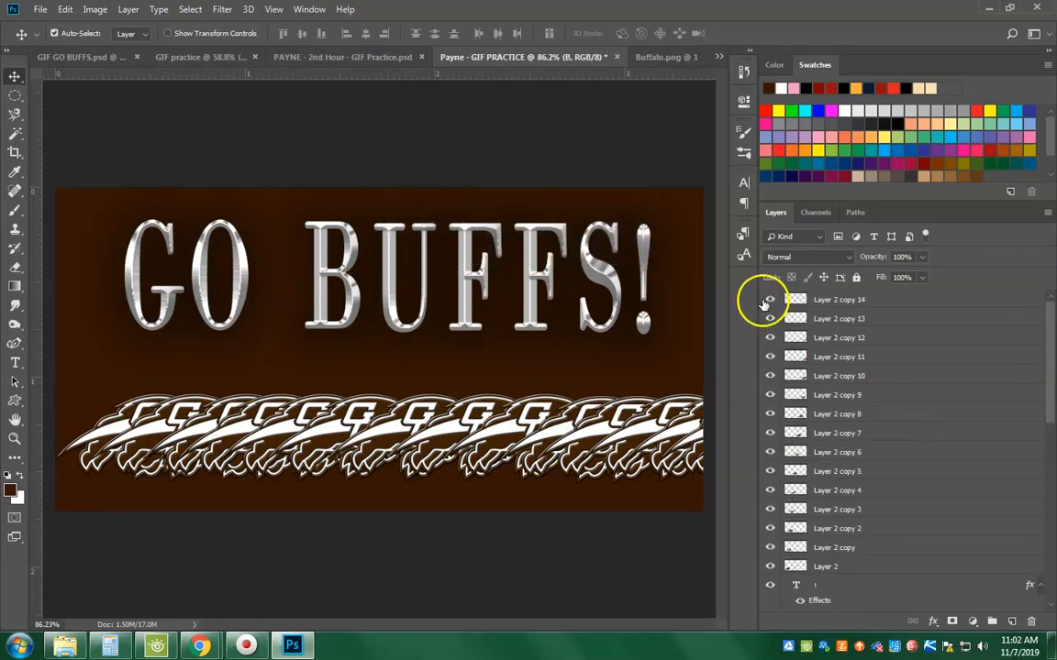
pyautogui.click(769, 299)
pyautogui.click(770, 318)
pyautogui.click(769, 337)
pyautogui.click(770, 356)
pyautogui.click(769, 376)
pyautogui.click(769, 395)
pyautogui.click(769, 414)
pyautogui.click(770, 432)
pyautogui.click(769, 452)
pyautogui.click(769, 471)
pyautogui.click(769, 490)
pyautogui.click(770, 509)
pyautogui.click(769, 528)
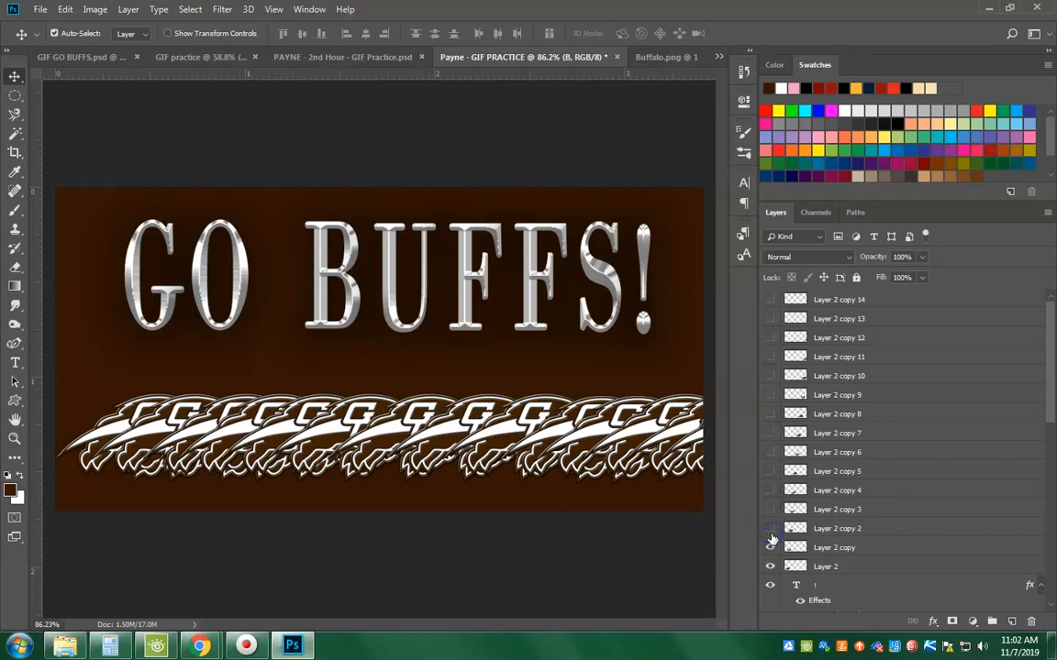
pyautogui.click(770, 548)
pyautogui.click(769, 566)
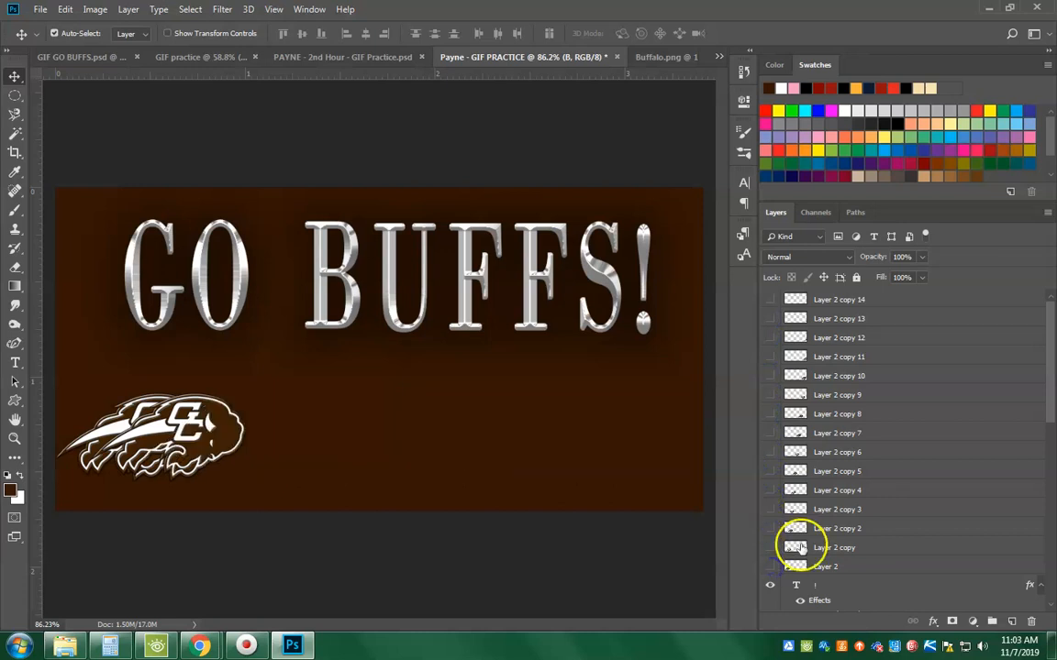
# Step: Hide all the letter layers, from the exclamation mark down to G, keeping only the brown Layer 1 background visible
pyautogui.scroll(-2, 789, 495)
pyautogui.click(770, 509)
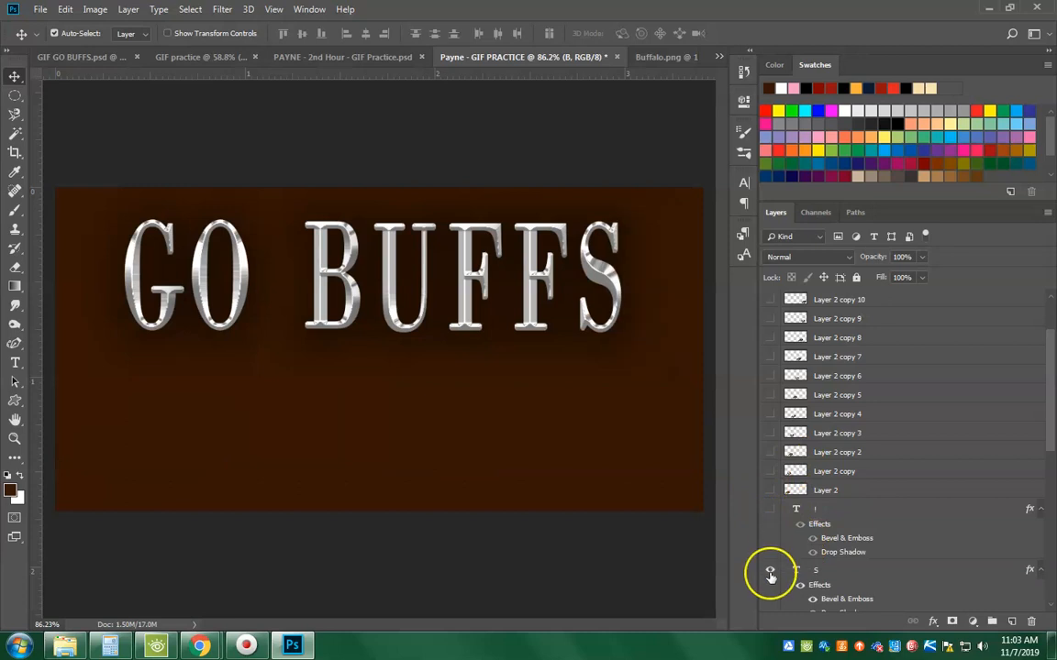
pyautogui.click(770, 570)
pyautogui.scroll(-2, 775, 532)
pyautogui.click(770, 536)
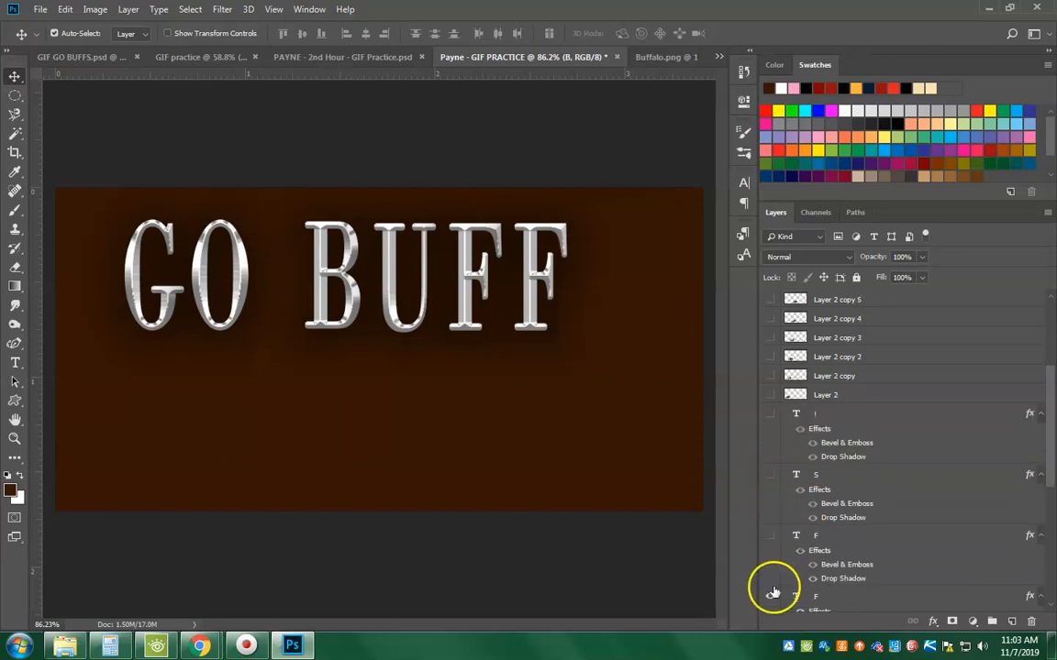
pyautogui.click(770, 596)
pyautogui.scroll(-2, 785, 551)
pyautogui.click(770, 542)
pyautogui.scroll(-2, 769, 542)
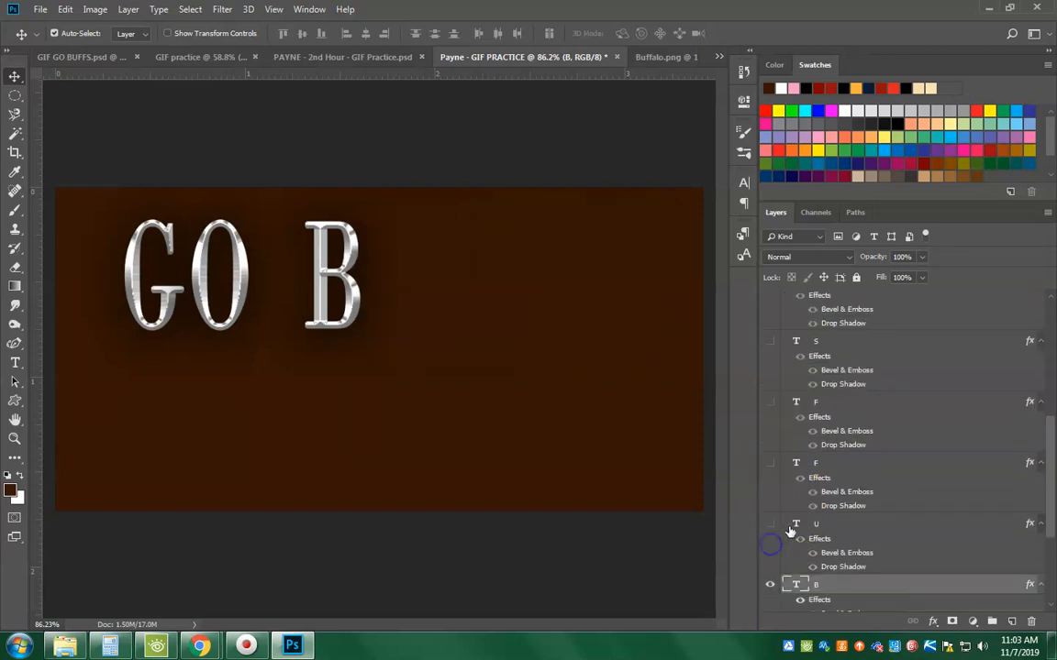
pyautogui.click(767, 491)
pyautogui.click(770, 549)
pyautogui.scroll(-2, 771, 551)
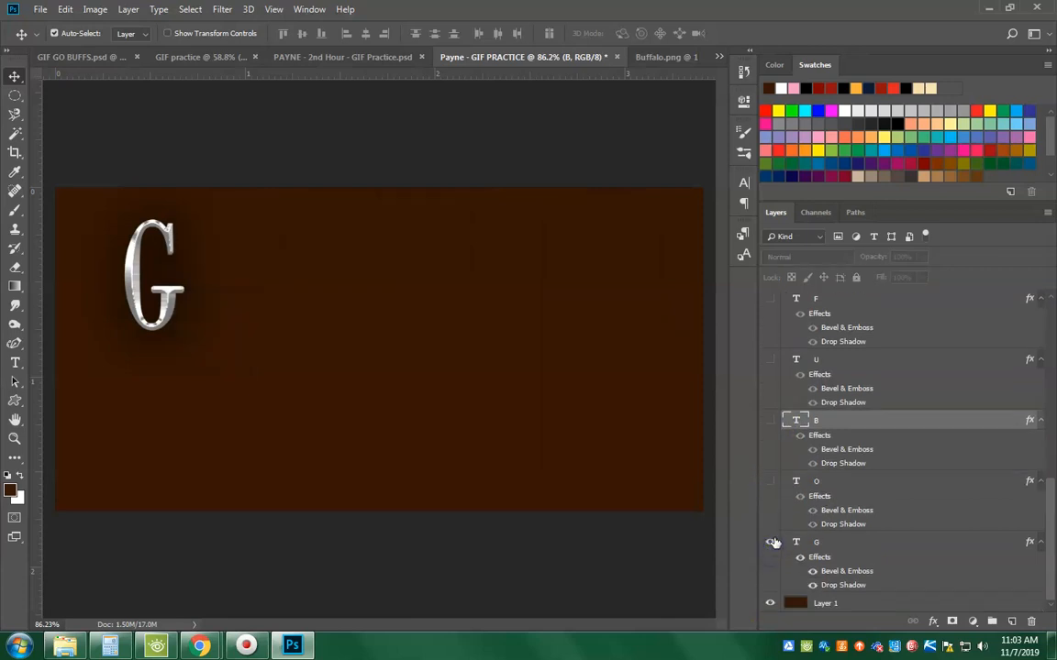
pyautogui.click(773, 542)
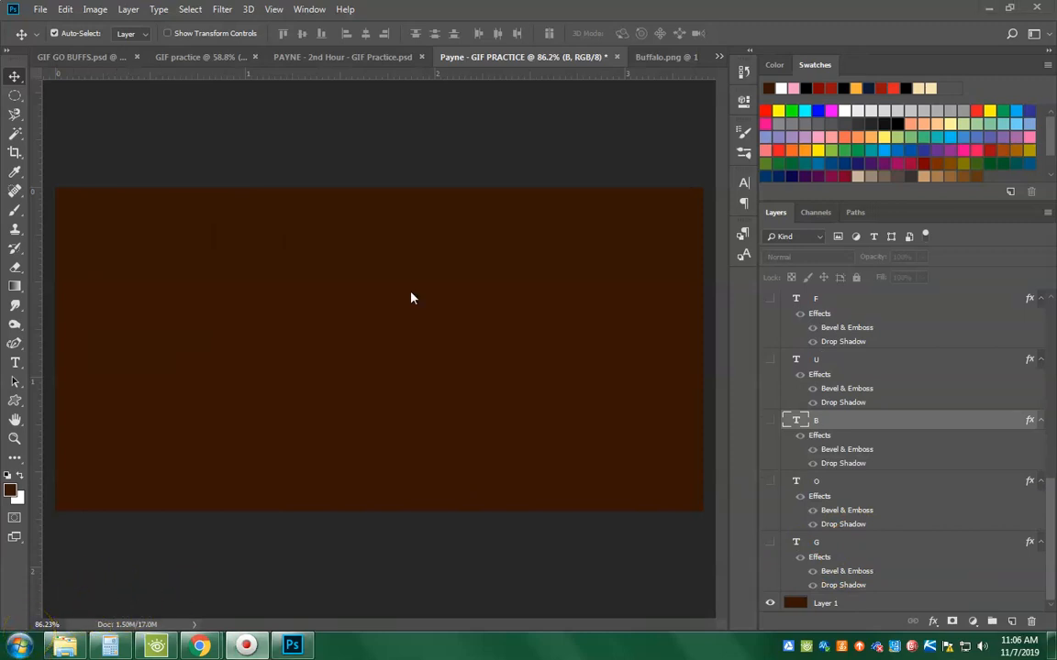
# Step: Show the Timeline for building the animation
pyautogui.click(416, 260)
pyautogui.click(310, 10)
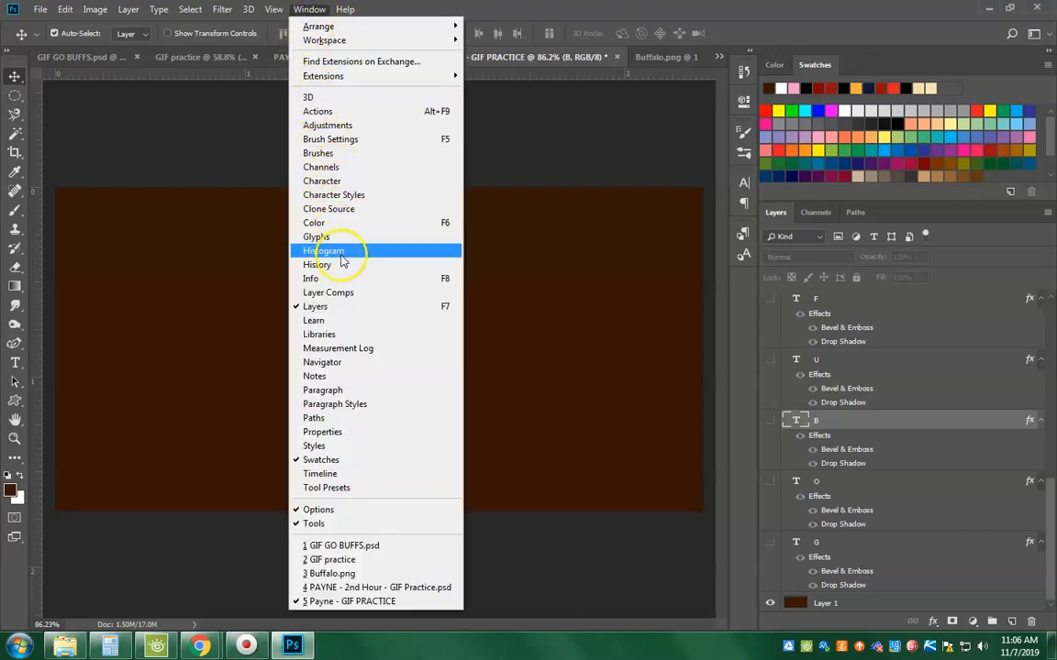
pyautogui.click(330, 474)
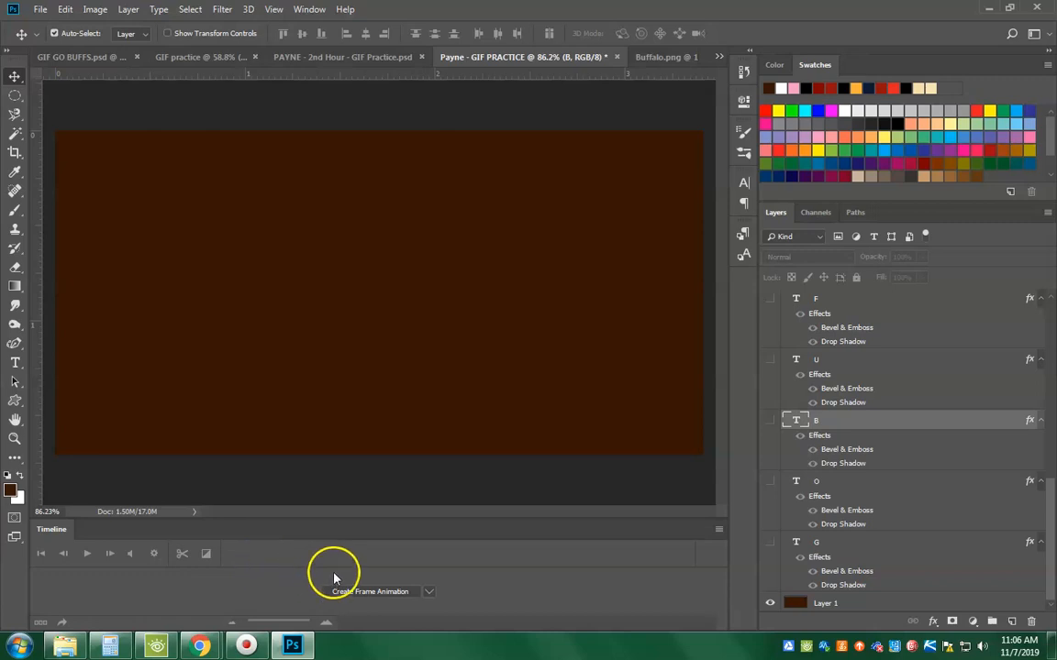
pyautogui.click(377, 591)
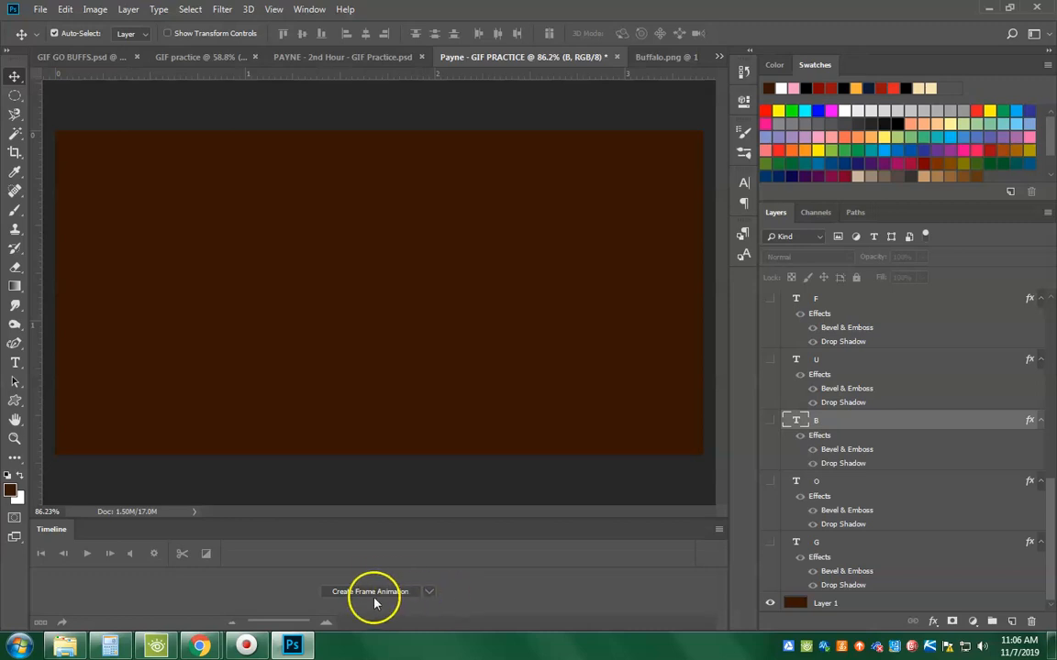
pyautogui.click(430, 593)
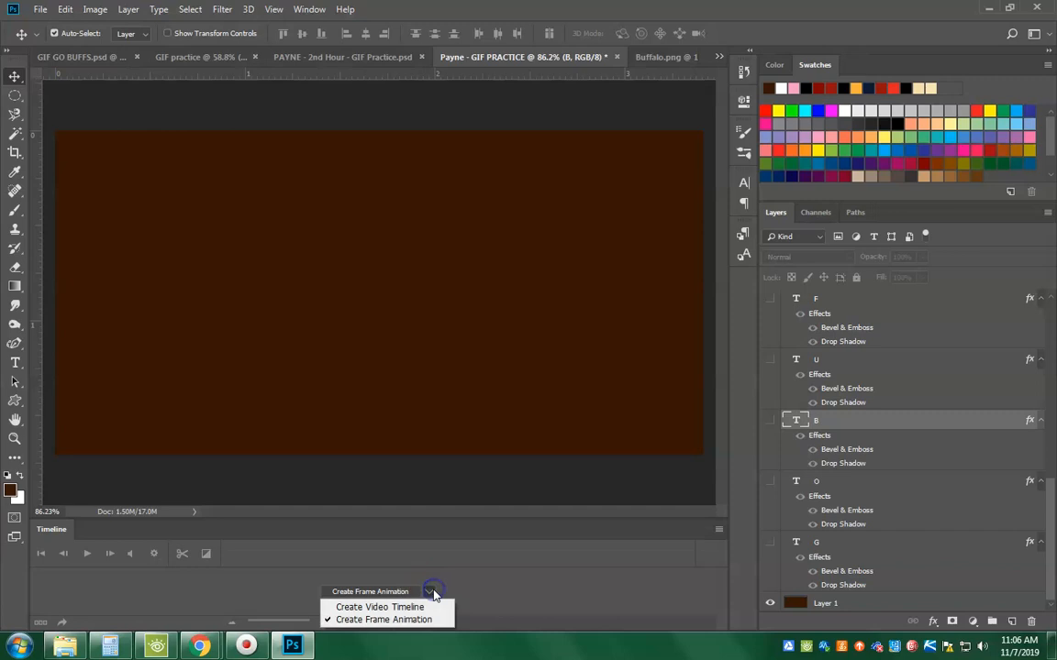
pyautogui.click(432, 594)
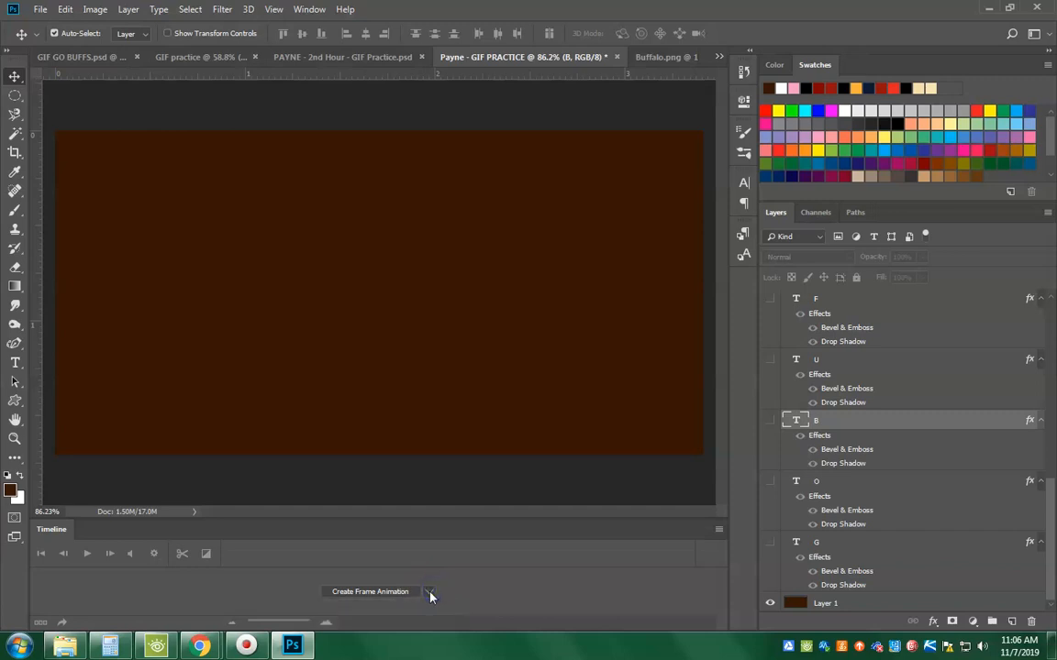
pyautogui.click(431, 594)
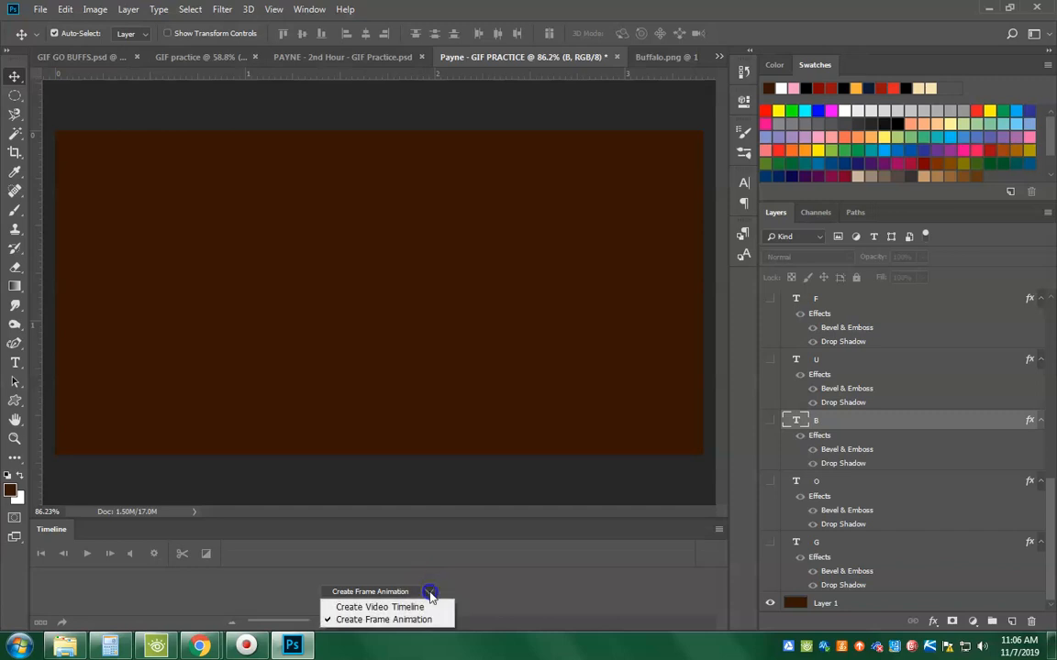
pyautogui.click(381, 621)
pyautogui.click(305, 9)
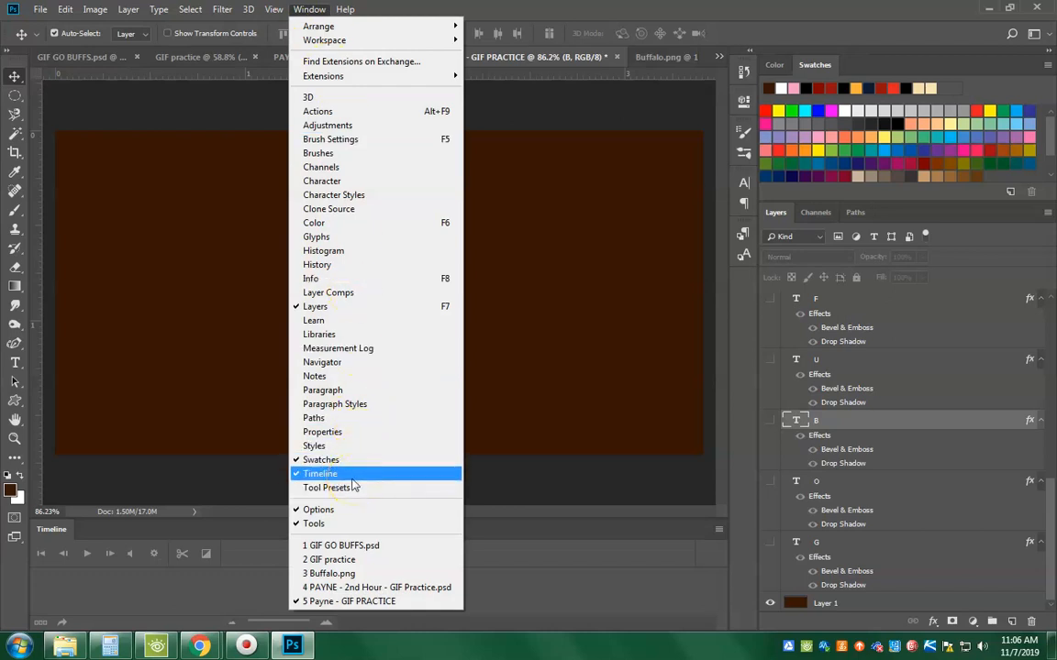
pyautogui.click(543, 569)
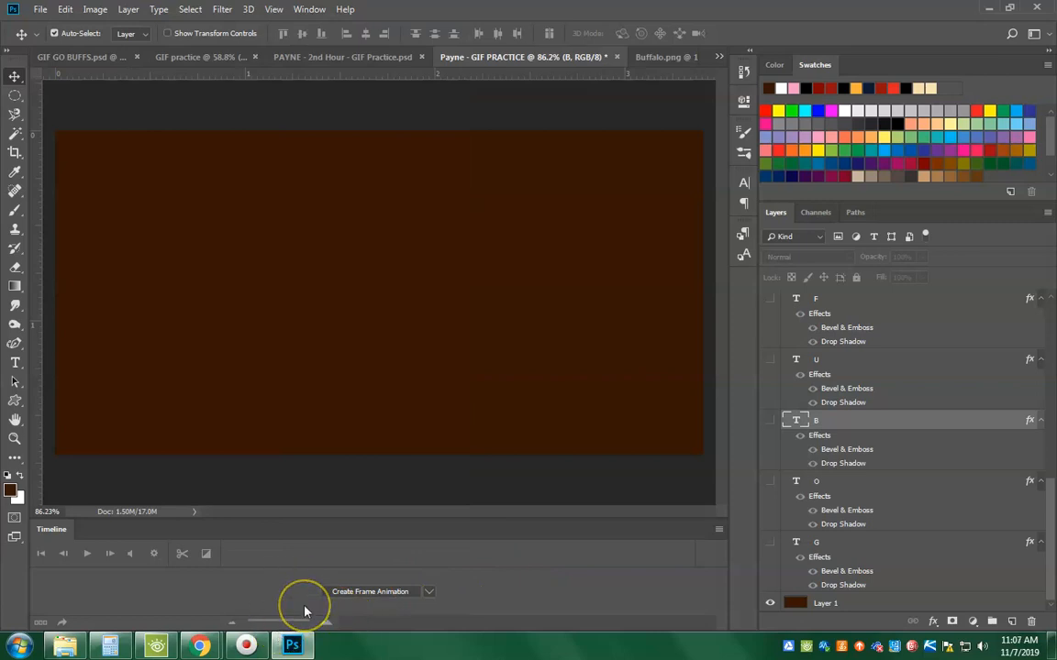
# Step: Create a frame animation in the Timeline and set the first frame's delay to 0.2 seconds
pyautogui.click(428, 591)
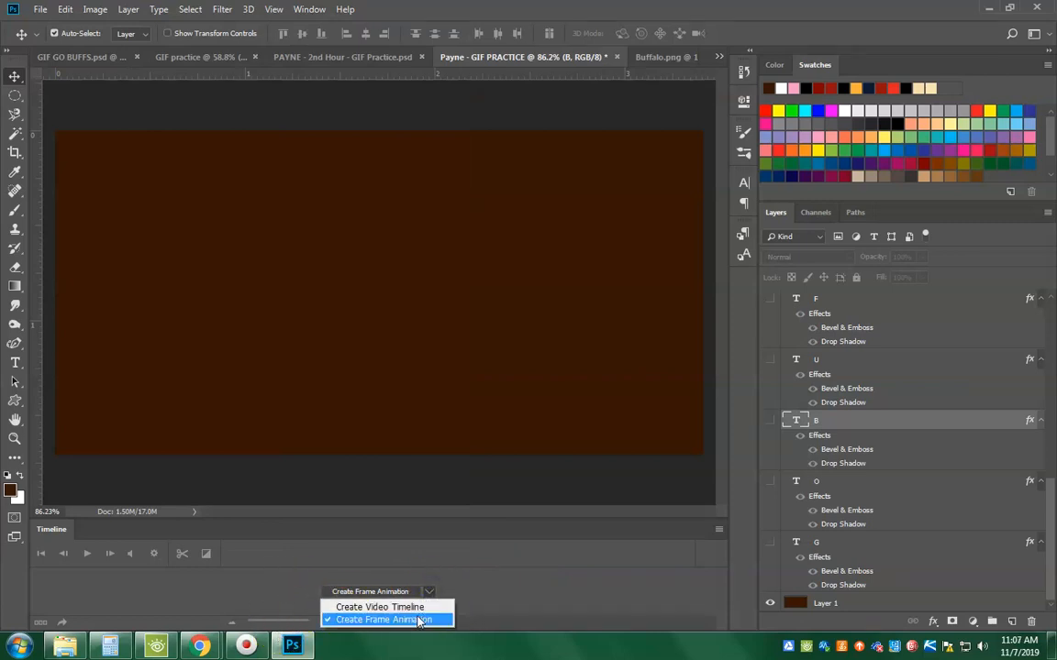
pyautogui.click(418, 621)
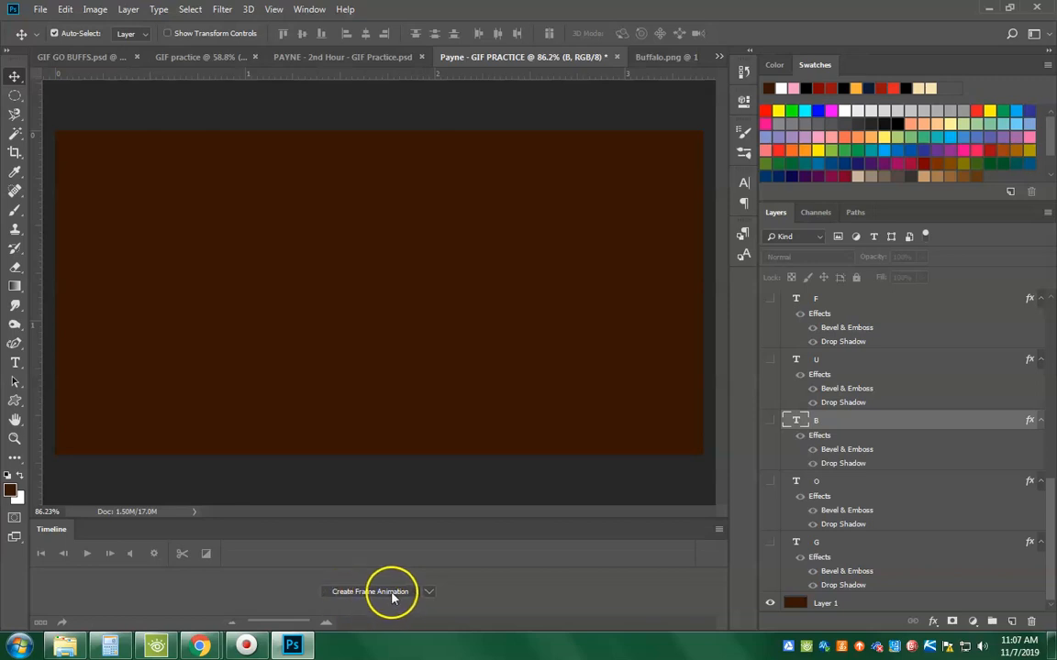
pyautogui.click(391, 594)
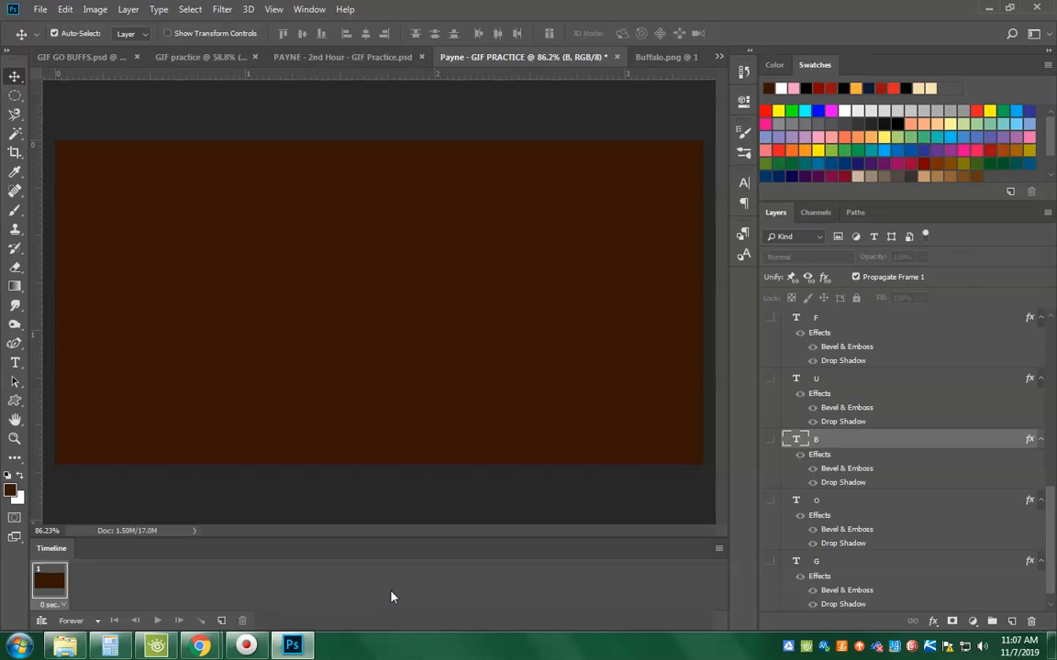
pyautogui.click(64, 608)
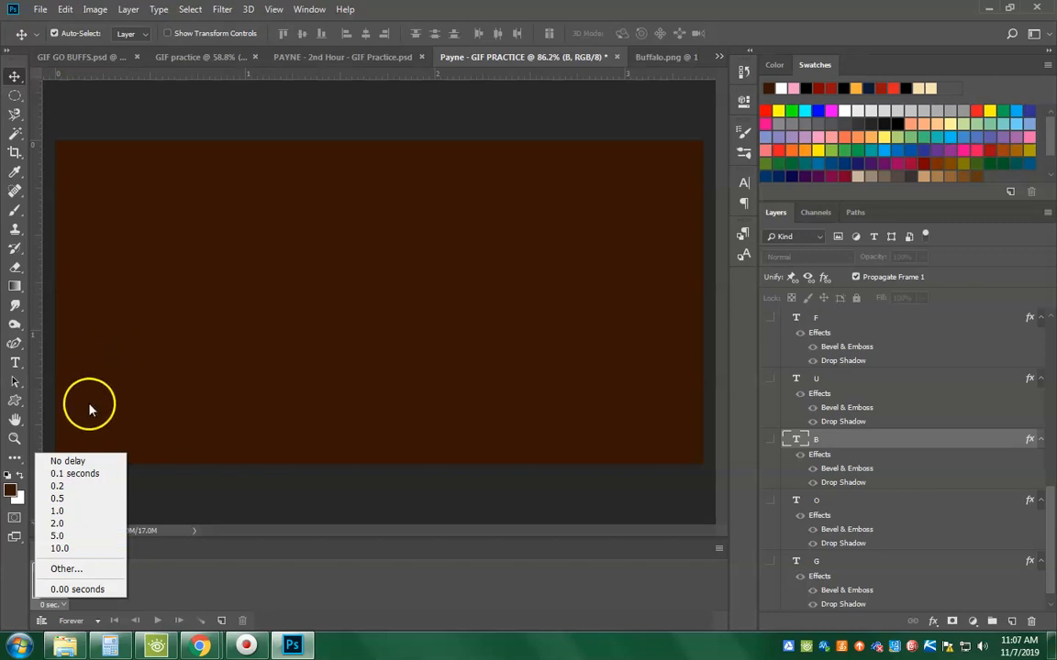
pyautogui.click(77, 494)
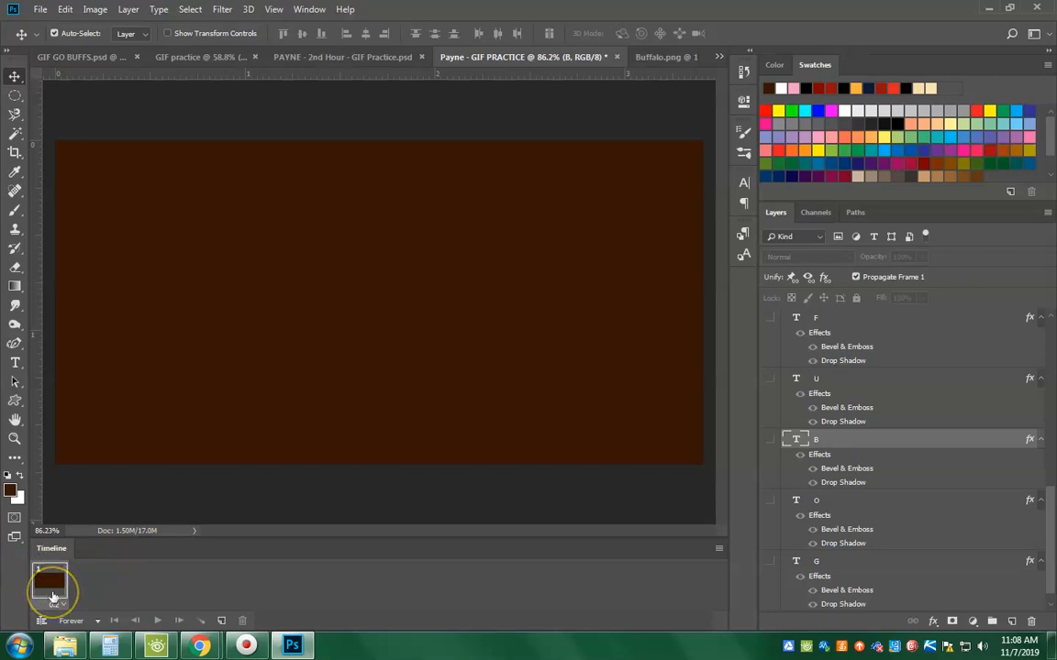
# Step: Add frames 2 and 3 to the animation, showing the G layer from frame 2 and the O layer from frame 3
pyautogui.moveTo(52, 596); pyautogui.dragTo(225, 631)
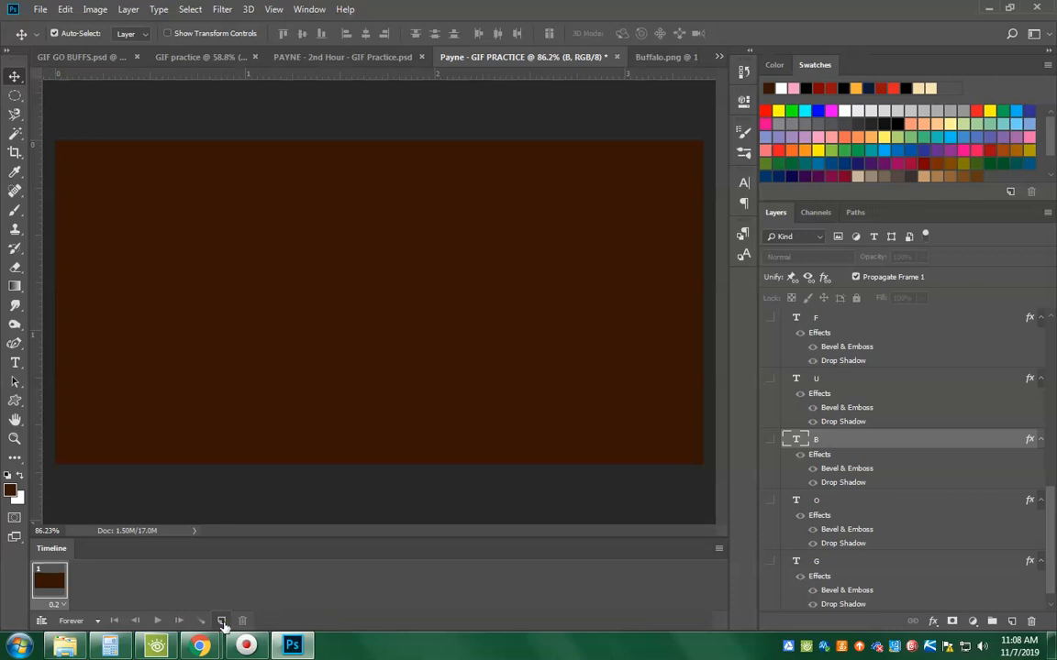
pyautogui.click(222, 621)
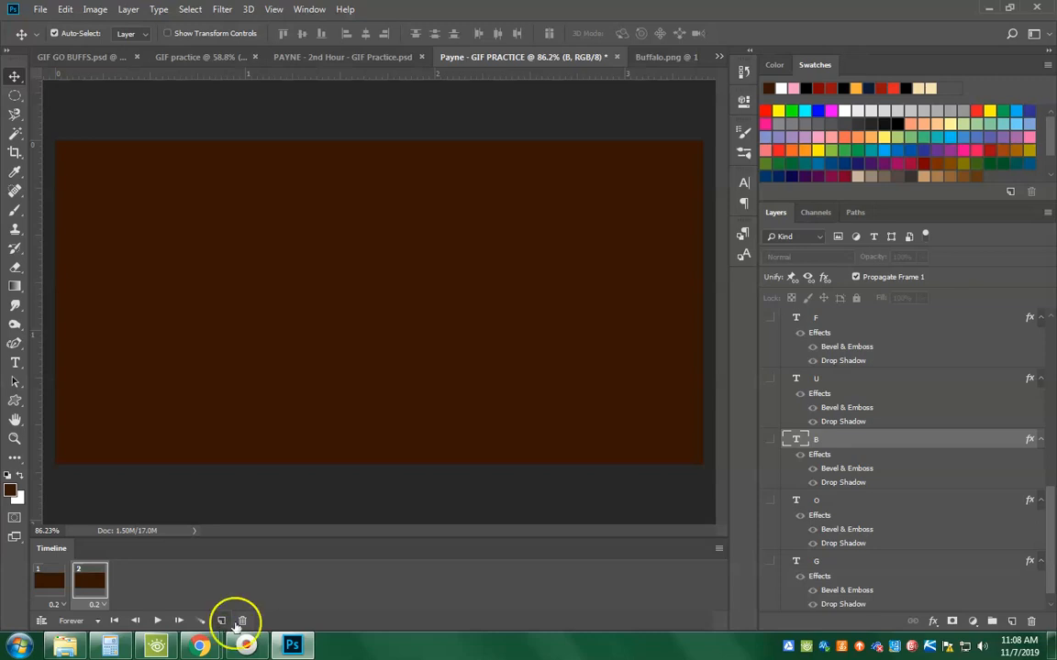
pyautogui.moveTo(1051, 514); pyautogui.dragTo(1051, 552)
pyautogui.click(771, 543)
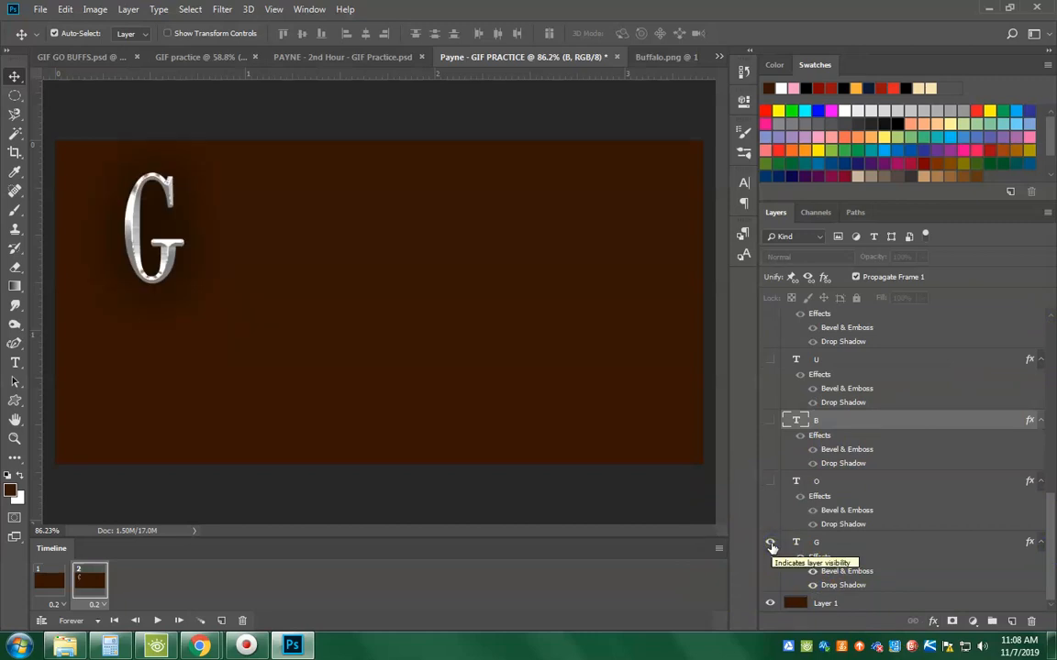
pyautogui.click(223, 622)
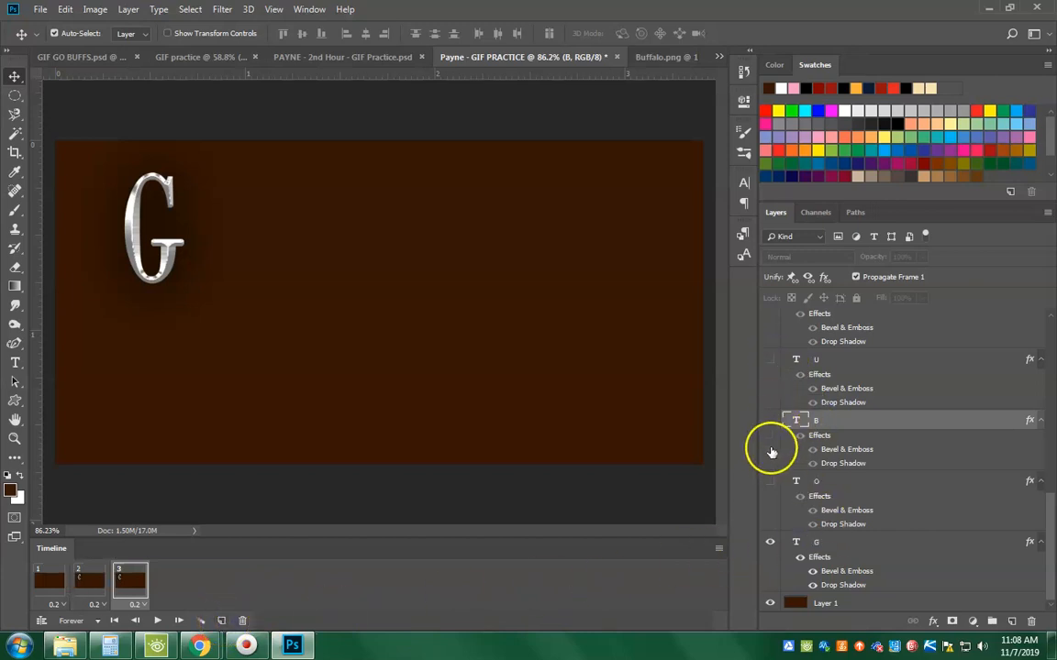
pyautogui.click(769, 480)
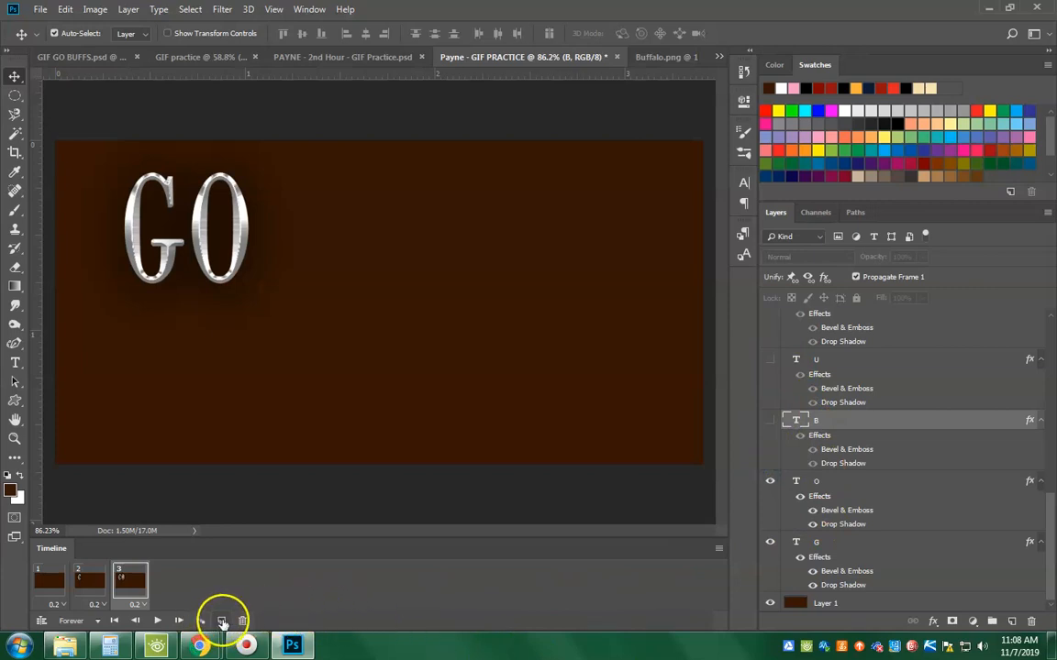
# Step: Add frames 4 and 5, showing the B layer from frame 4 and the U layer from frame 5
pyautogui.click(221, 622)
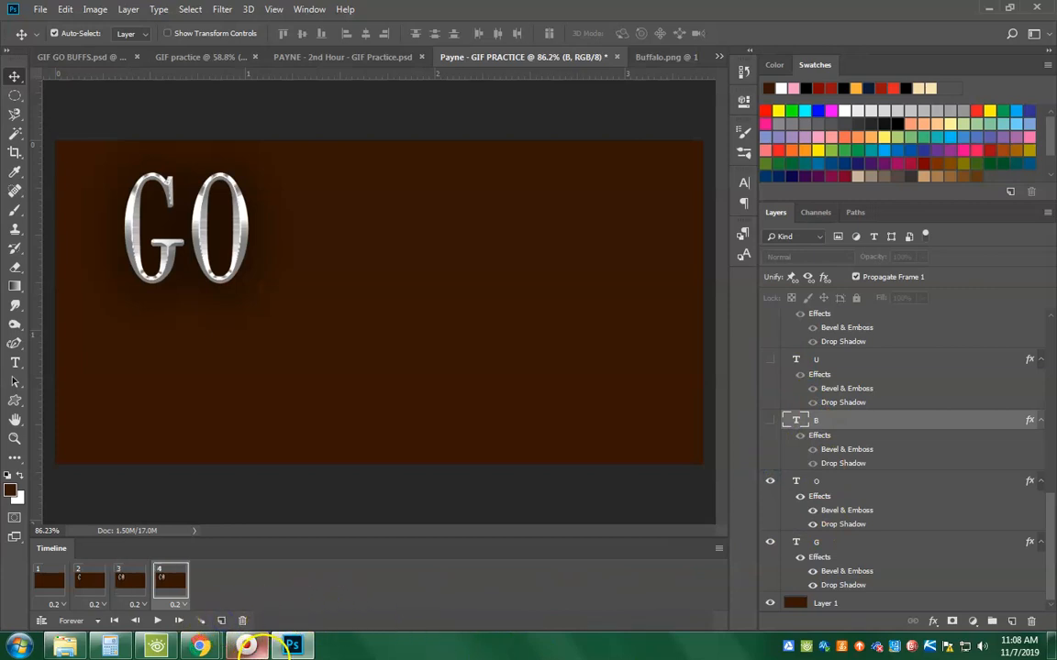
pyautogui.click(770, 420)
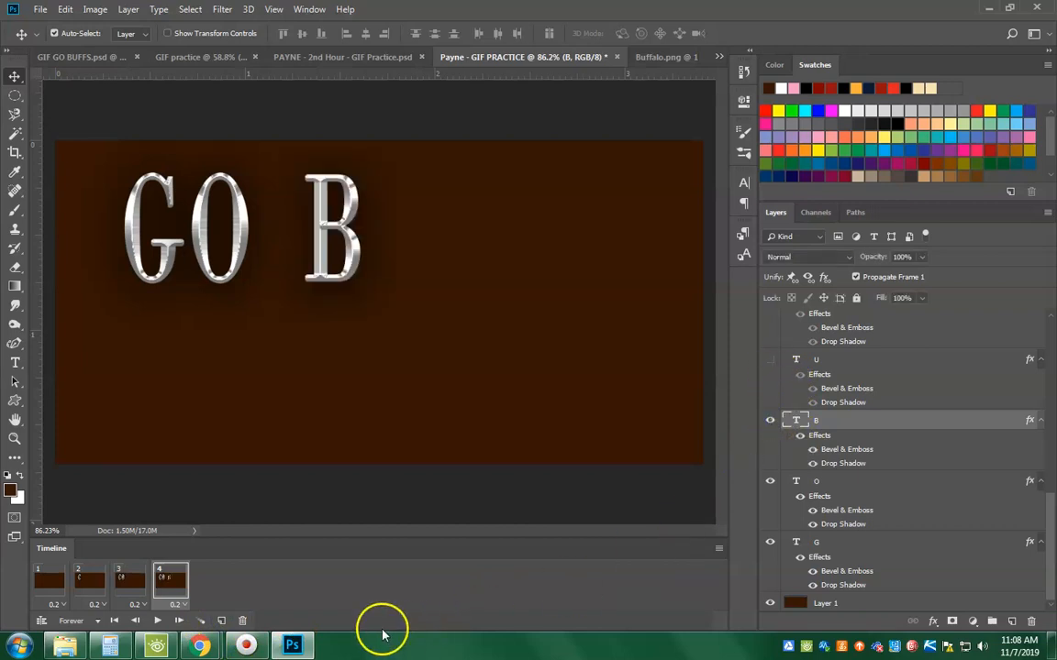
pyautogui.click(221, 621)
pyautogui.click(770, 358)
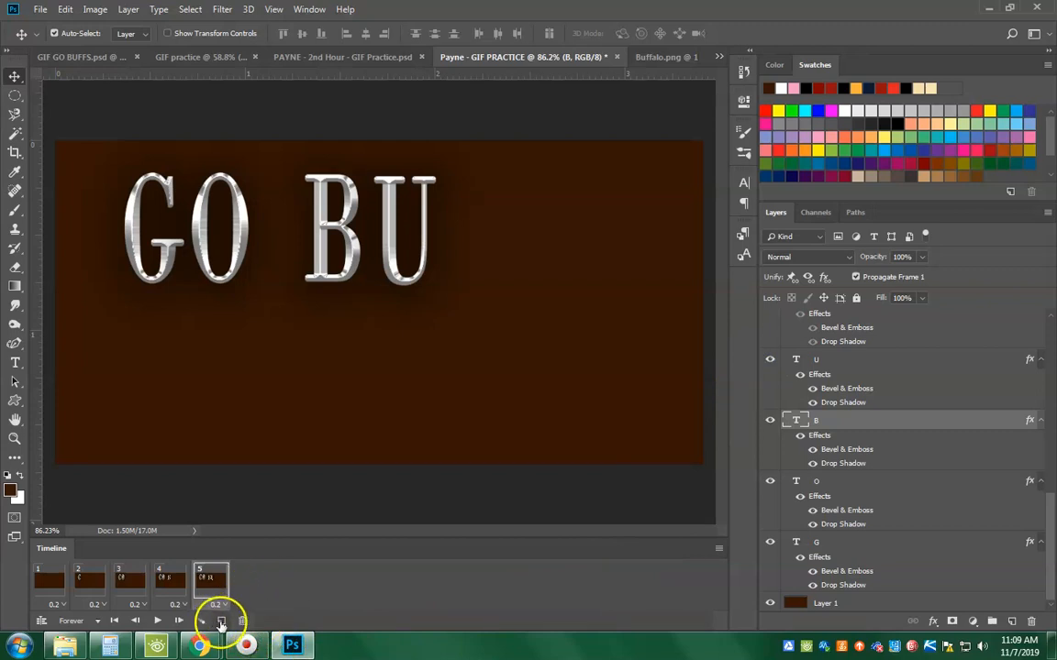
# Step: Add frames 6 and 7, showing the first F layer from frame 6 and the second F layer from frame 7
pyautogui.click(220, 622)
pyautogui.scroll(2, 775, 372)
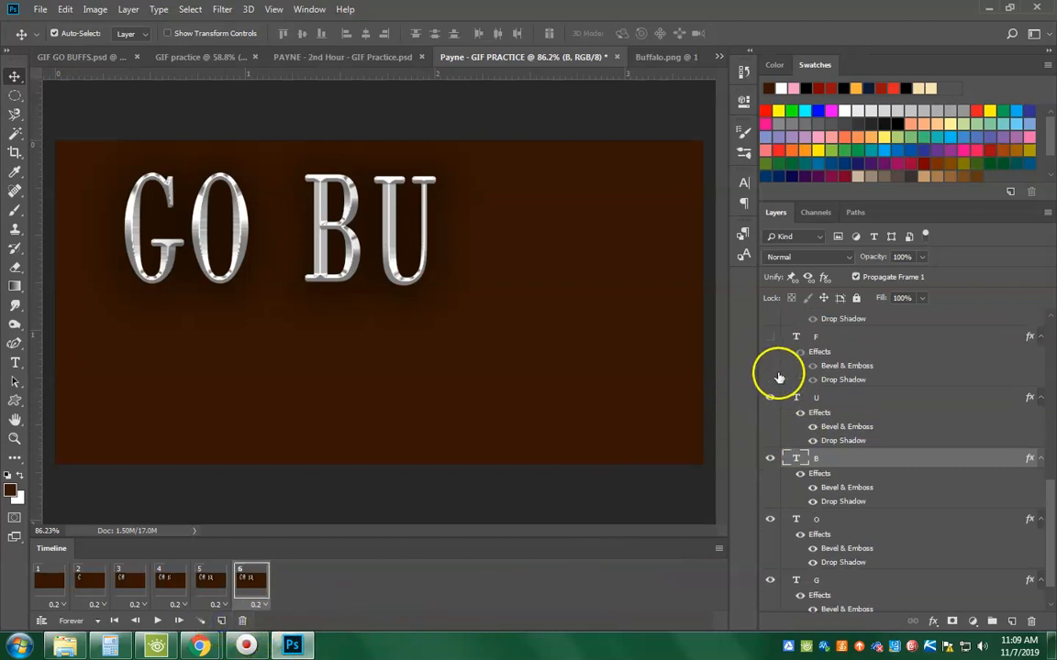
pyautogui.click(770, 338)
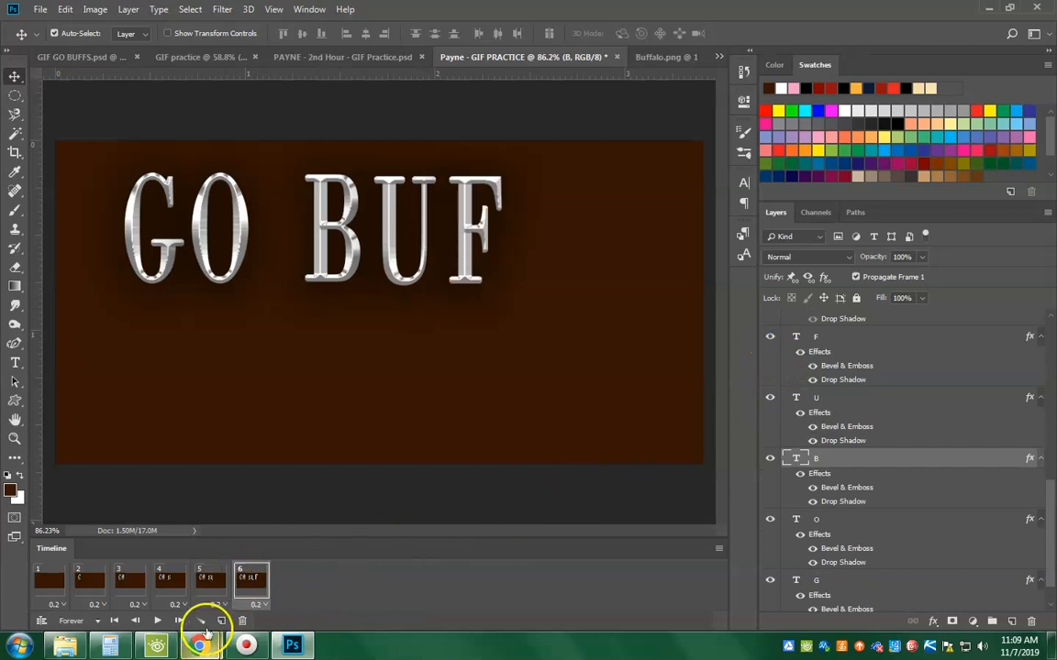
pyautogui.click(220, 622)
pyautogui.scroll(1, 880, 421)
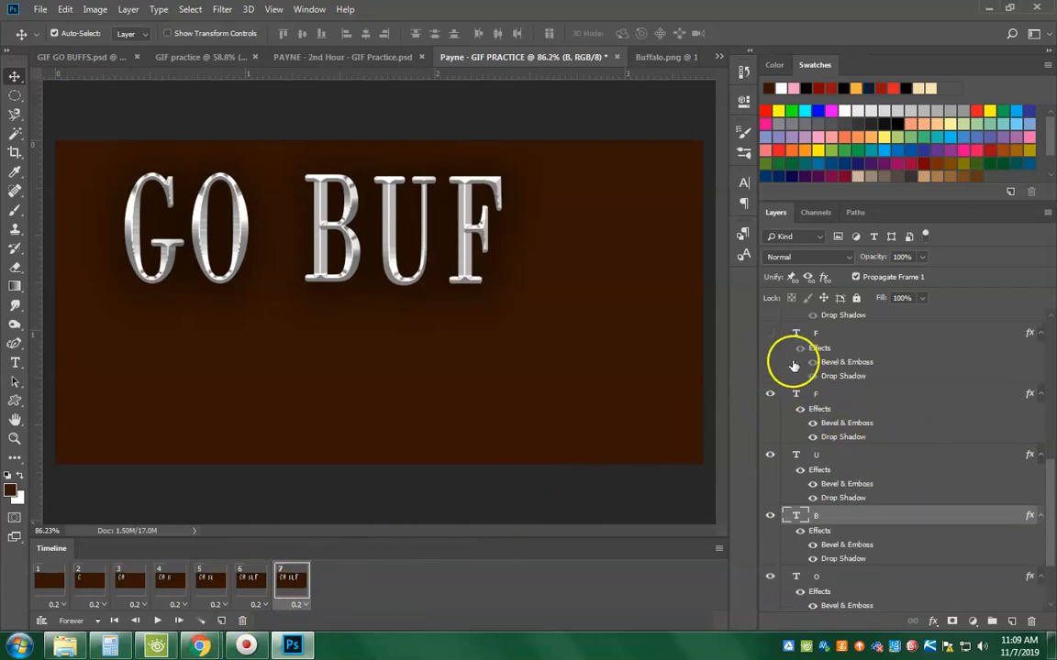
pyautogui.click(770, 336)
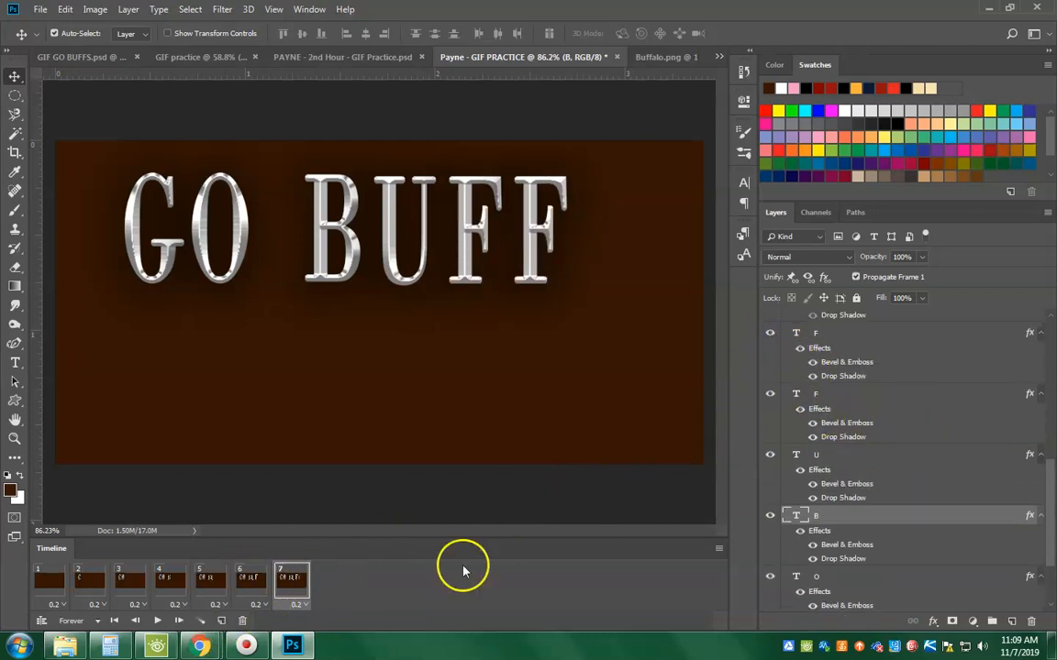
# Step: Add frames 8 and 9, showing the S layer from frame 8 and the exclamation mark layer from frame 9
pyautogui.click(220, 621)
pyautogui.scroll(2, 788, 409)
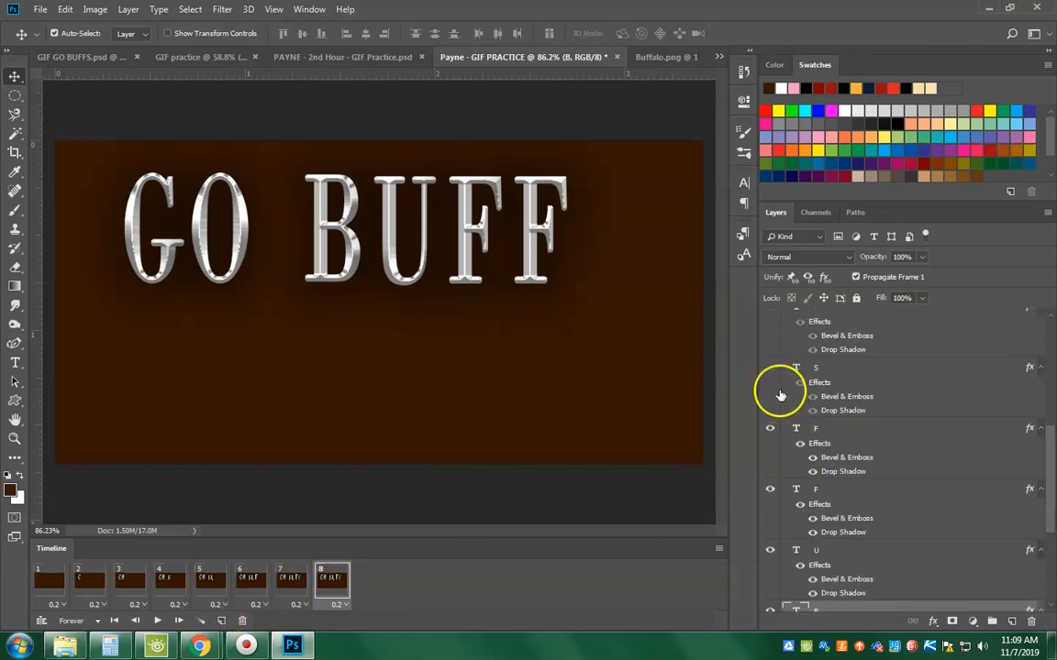
pyautogui.click(772, 369)
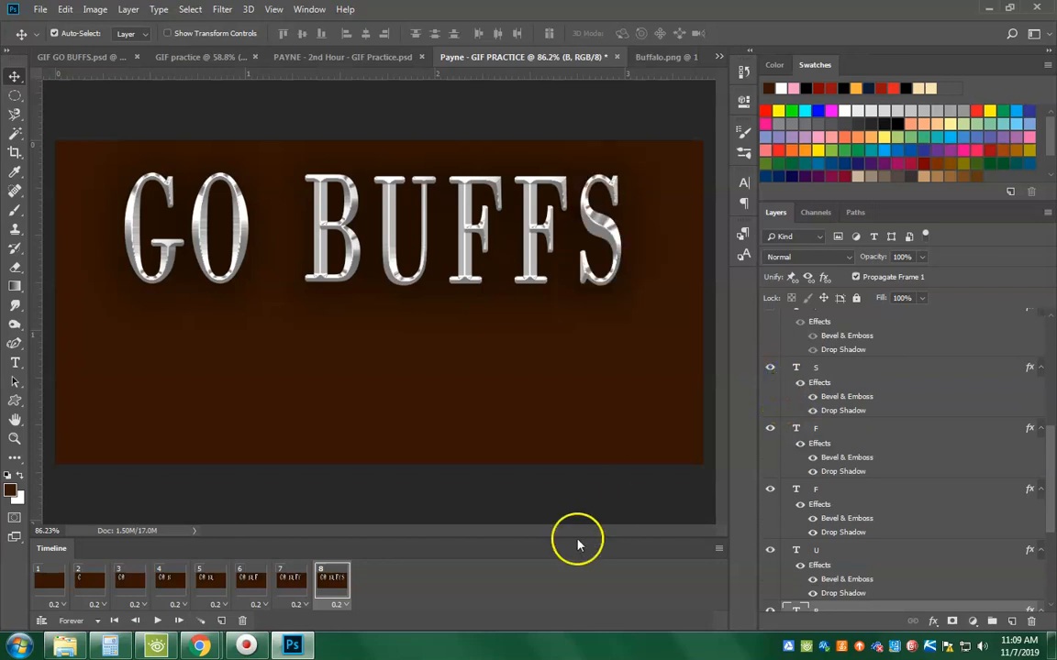
pyautogui.click(221, 621)
pyautogui.scroll(1, 775, 373)
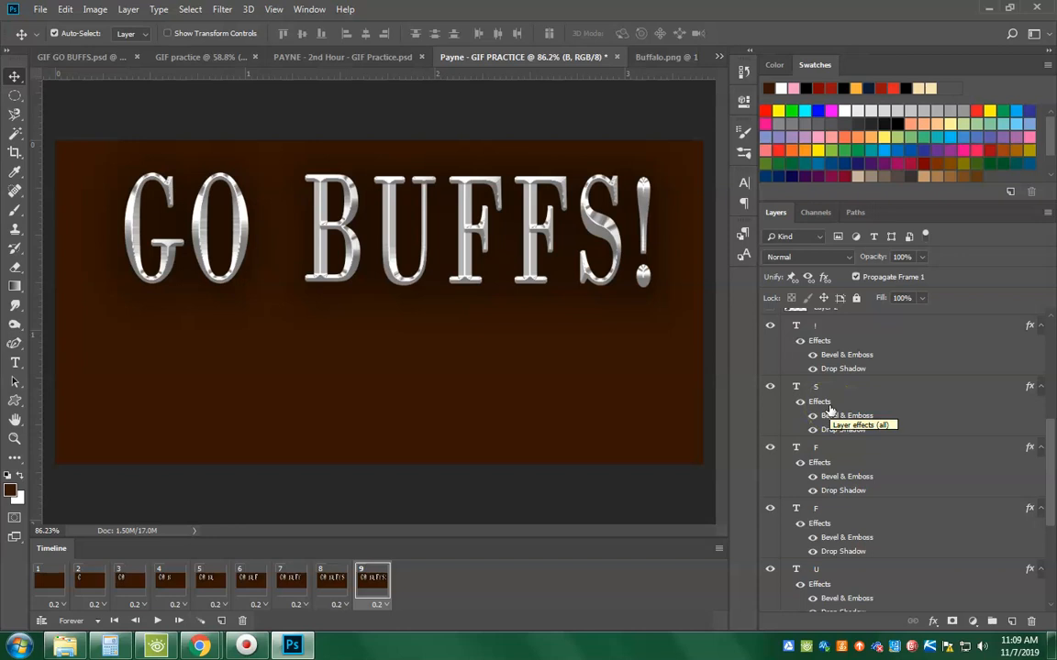
# Step: Play the frame animation to preview the letters appearing one by one
pyautogui.scroll(2, 829, 411)
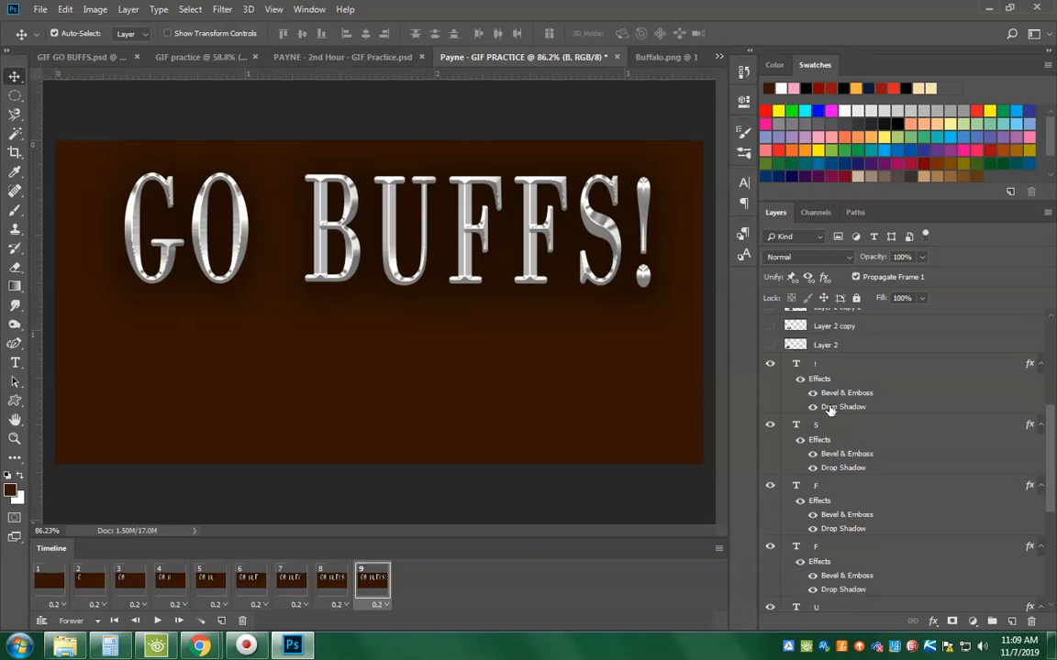
pyautogui.click(153, 621)
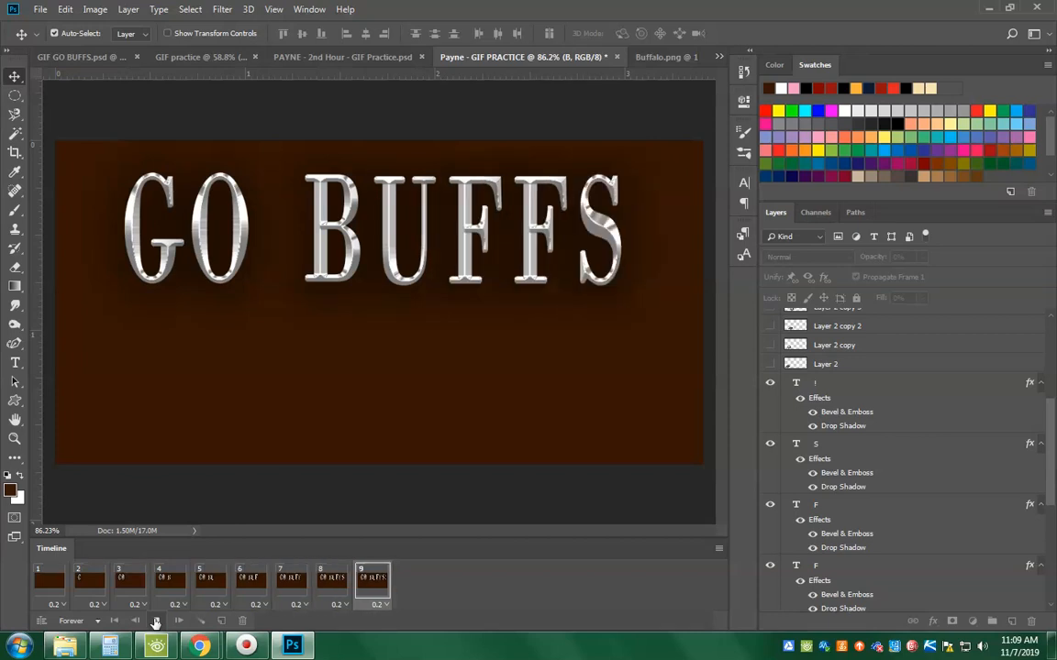
# Step: Stop the playback, add frame 10 after frame 9, and hide all the GO BUFFS! letter layers in it so only the brown background shows
pyautogui.click(156, 622)
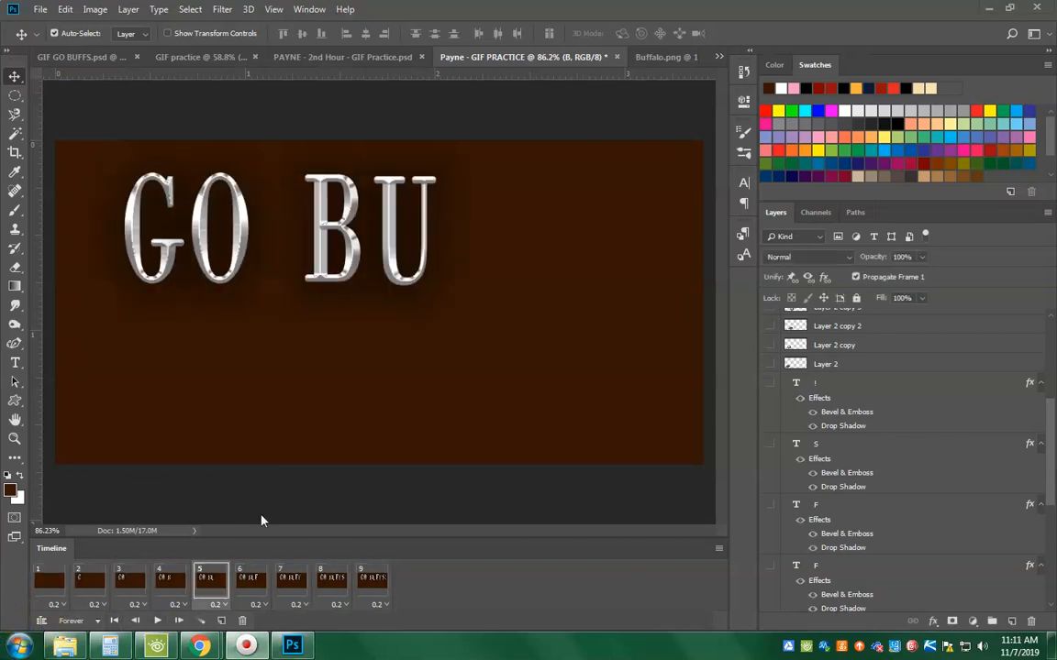
pyautogui.click(382, 592)
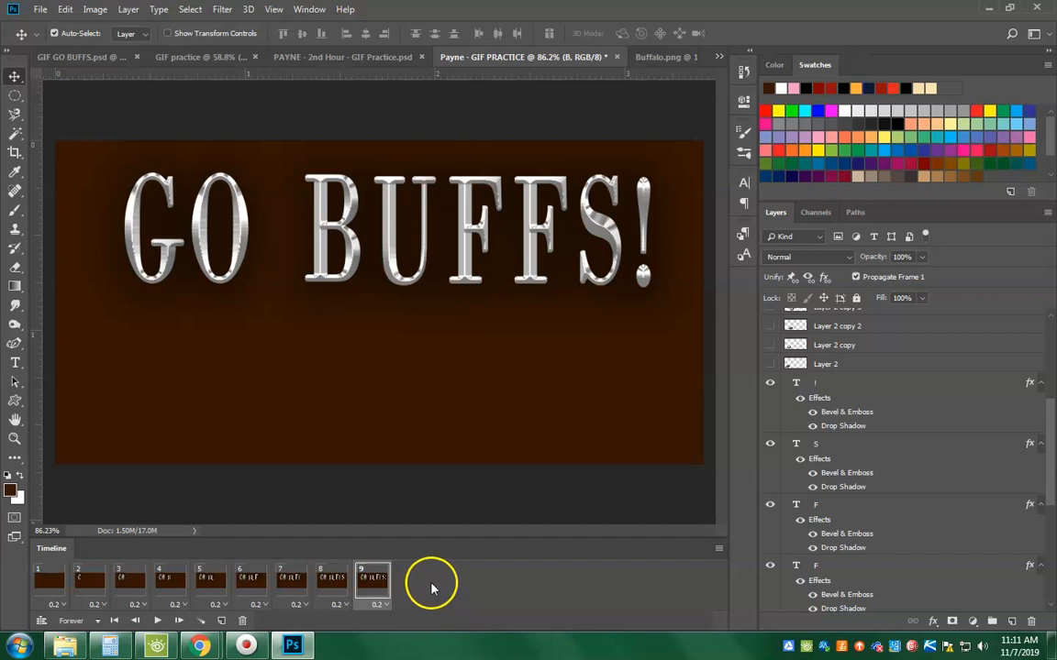
pyautogui.click(222, 622)
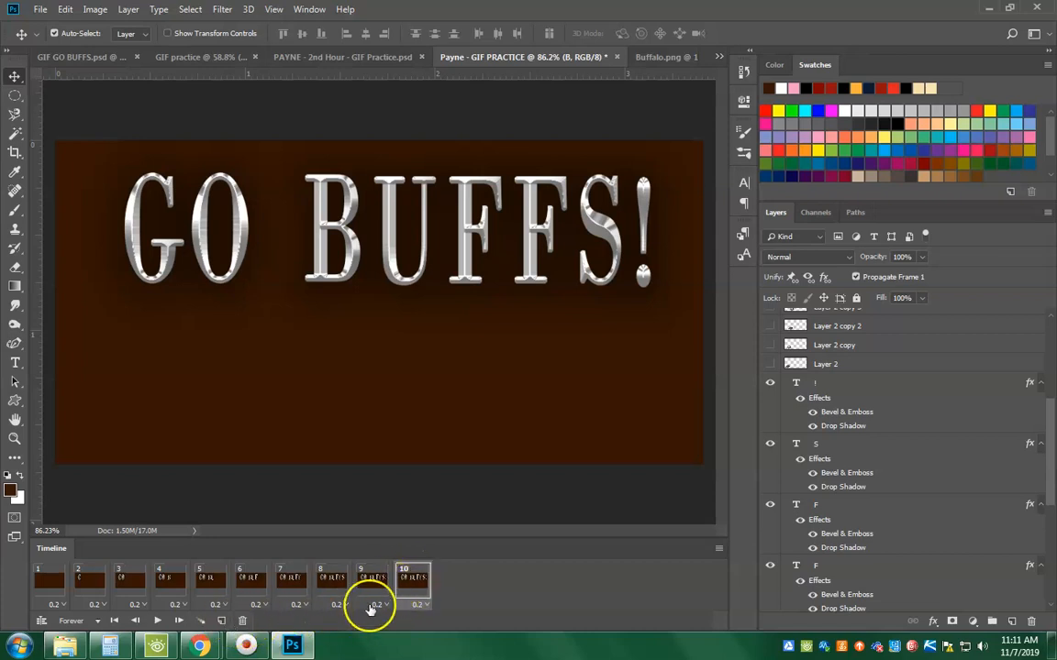
pyautogui.click(769, 565)
pyautogui.click(770, 504)
pyautogui.click(769, 444)
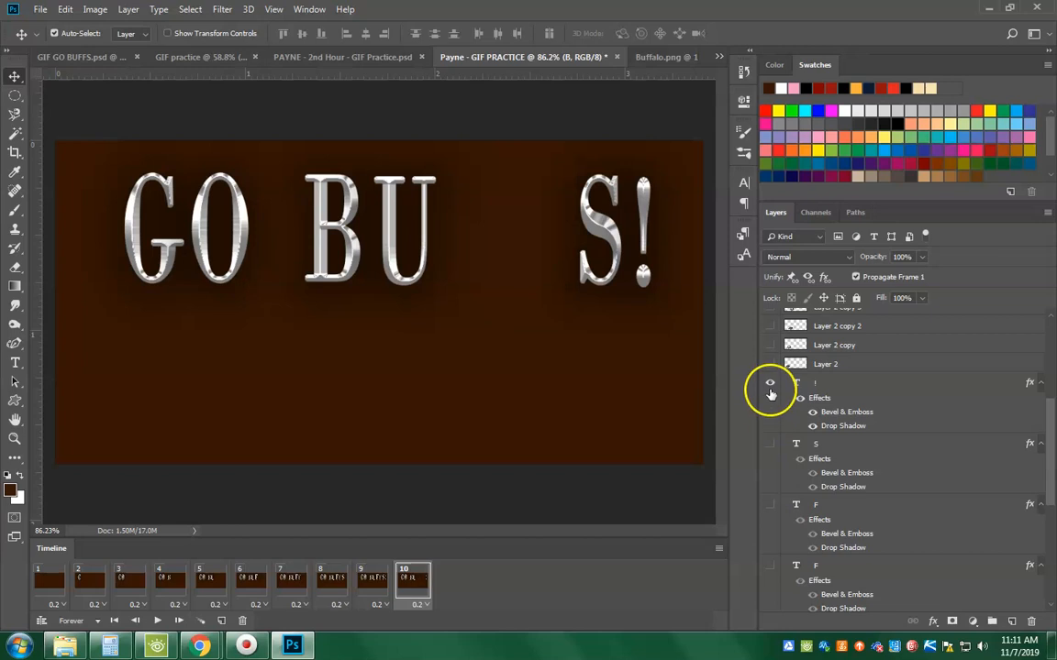
pyautogui.scroll(-1, 778, 438)
pyautogui.click(770, 532)
pyautogui.scroll(-1, 771, 534)
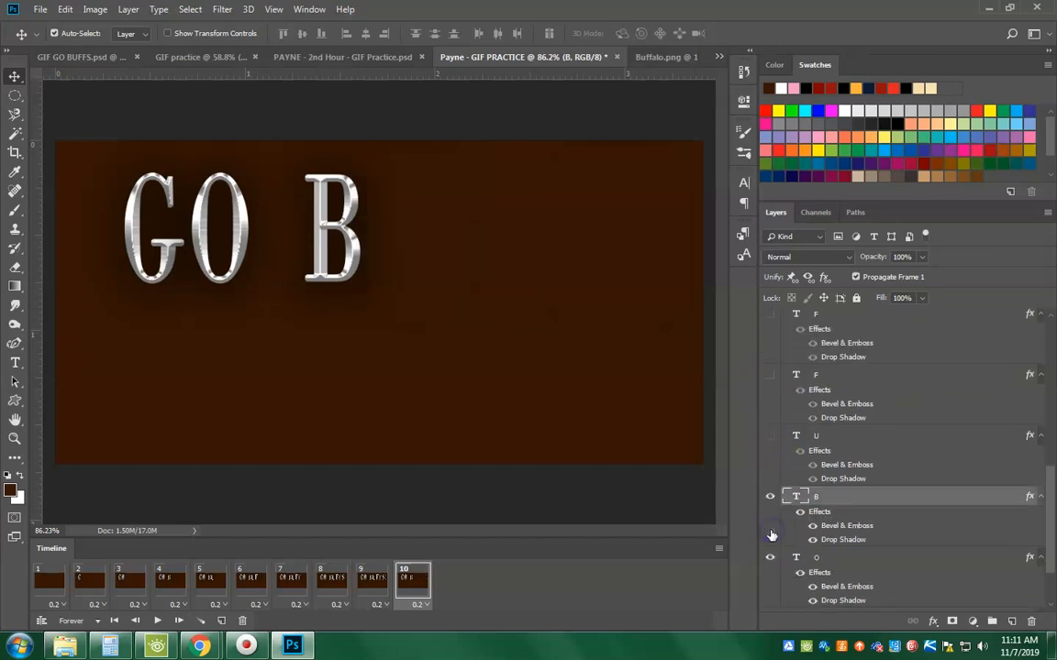
pyautogui.click(769, 496)
pyautogui.click(770, 557)
pyautogui.scroll(-1, 771, 557)
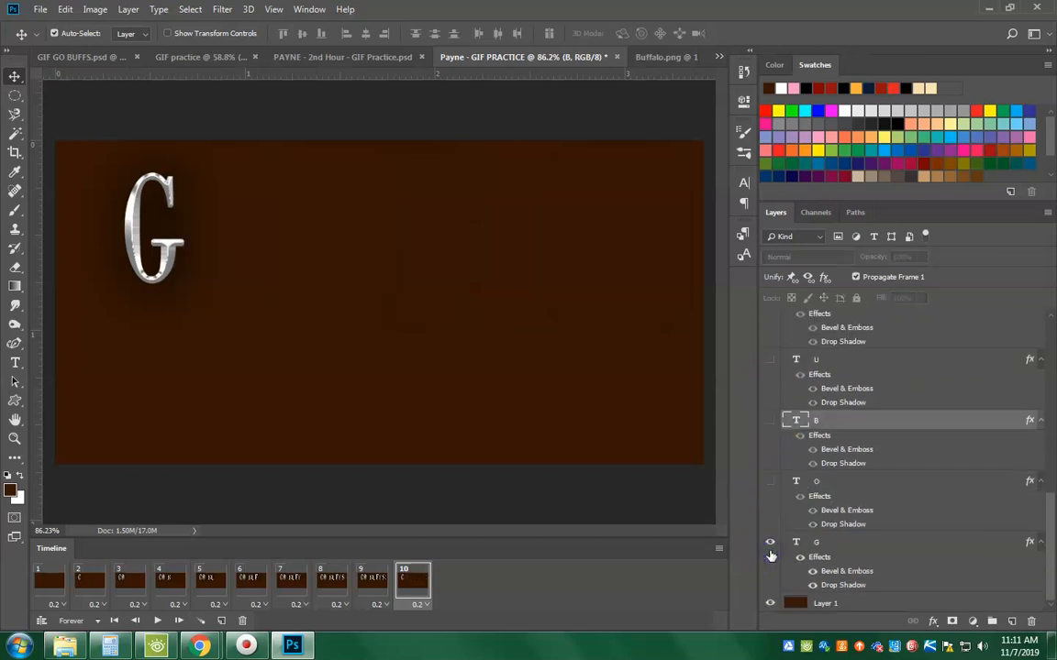
pyautogui.click(770, 545)
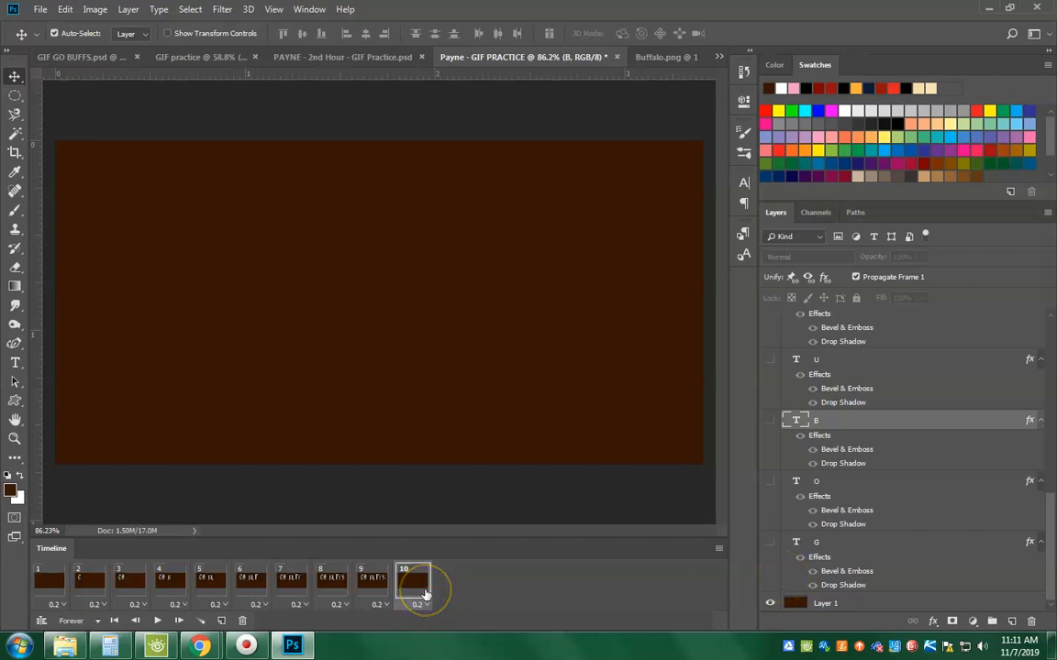
pyautogui.click(221, 621)
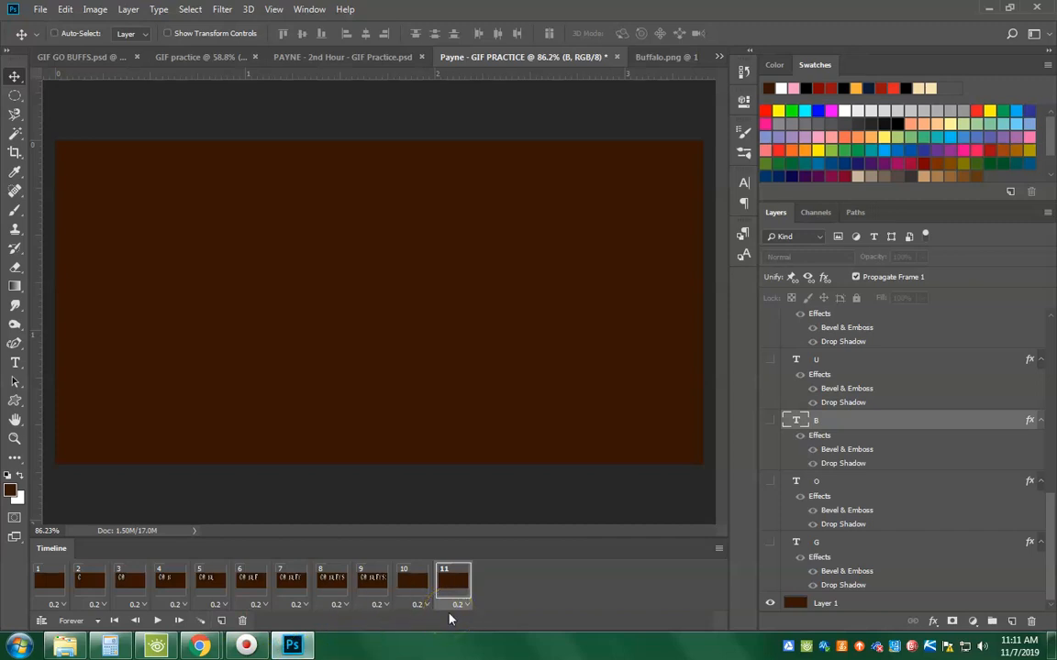
pyautogui.hotkey('ctrl', 'z')
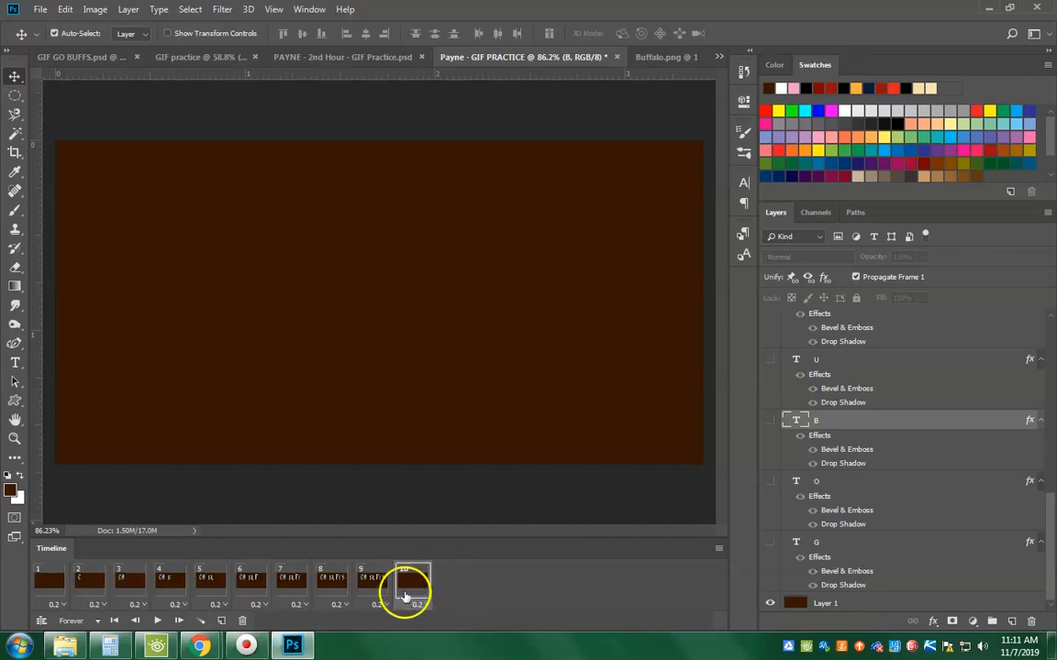
pyautogui.click(376, 583)
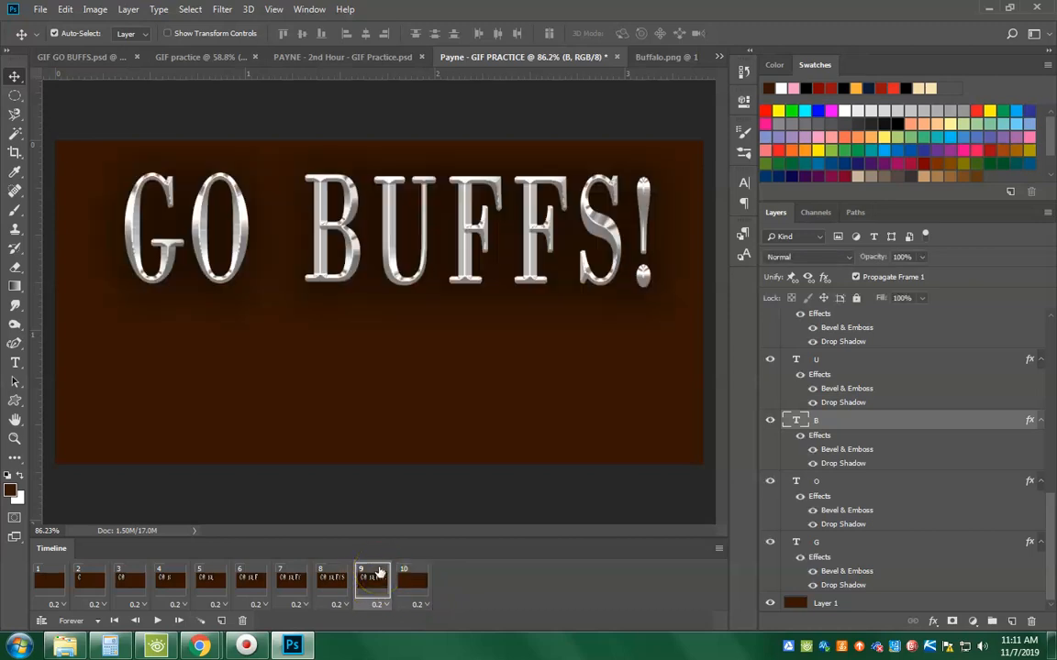
pyautogui.click(221, 621)
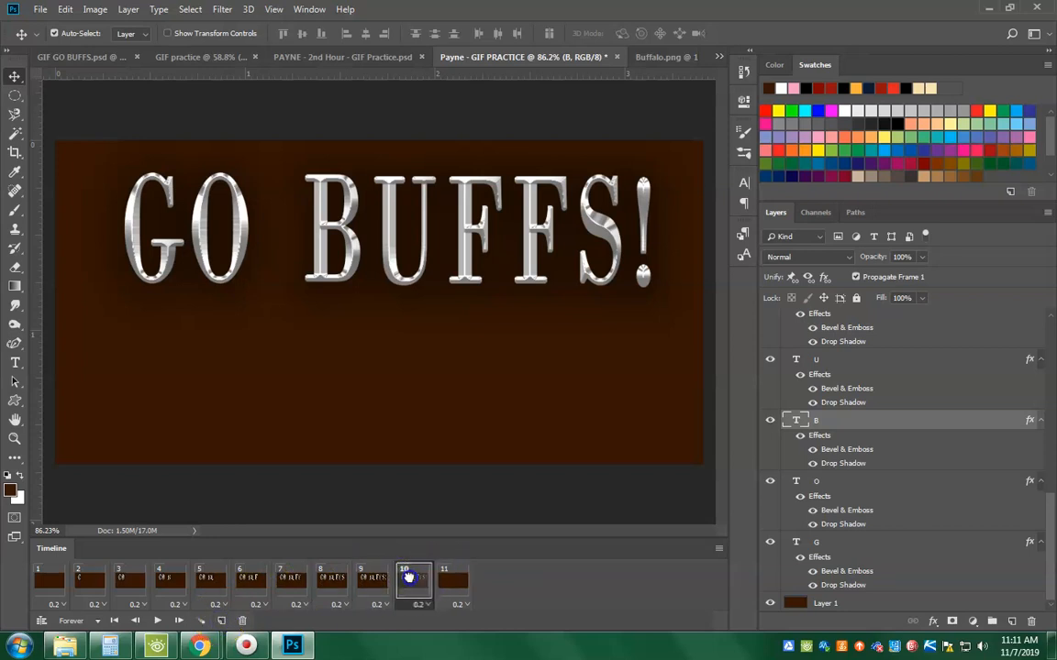
pyautogui.moveTo(415, 583); pyautogui.dragTo(469, 591)
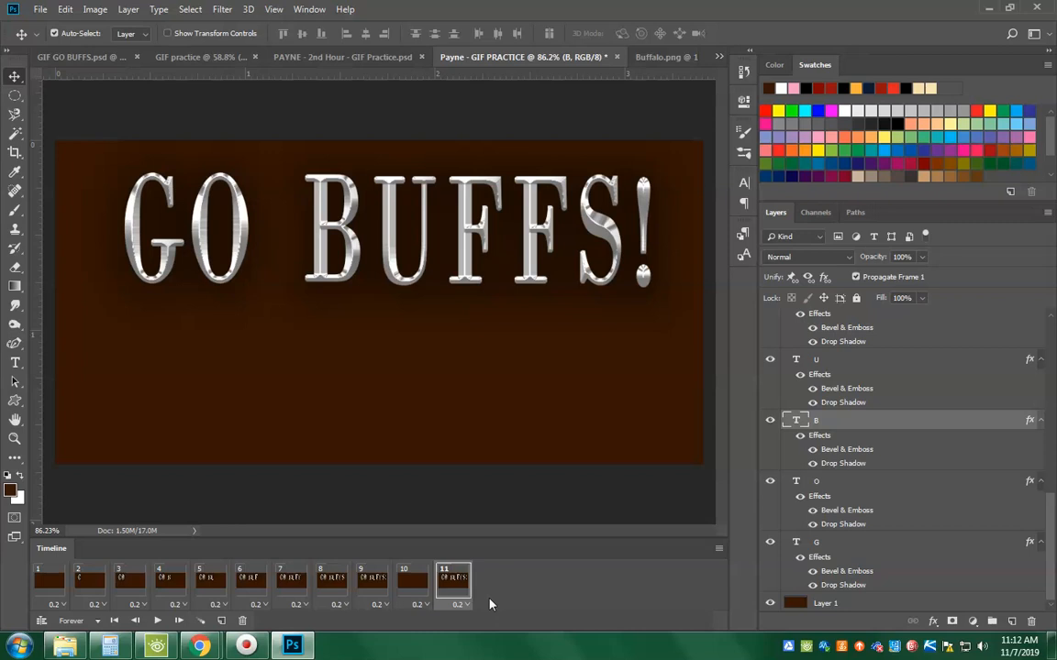
pyautogui.hotkey('ctrl', 'alt', 'z')
pyautogui.hotkey('ctrl', 'alt', 'z')
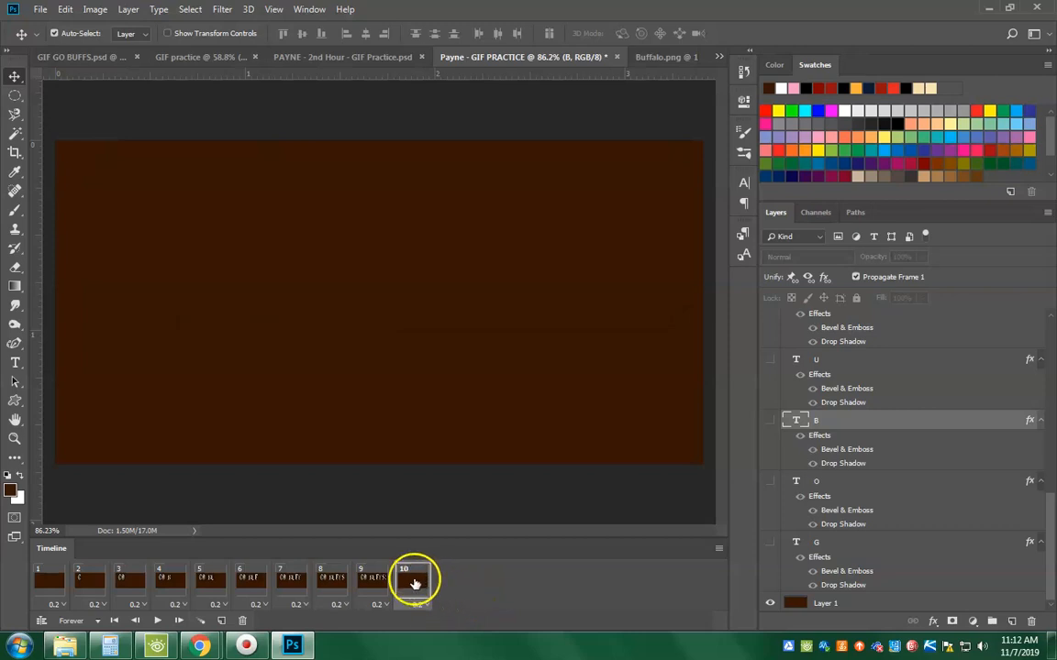
# Step: Duplicate frame 9 with the full GO BUFFS! text and move the copy after the blank frame as frame 11
pyautogui.click(371, 582)
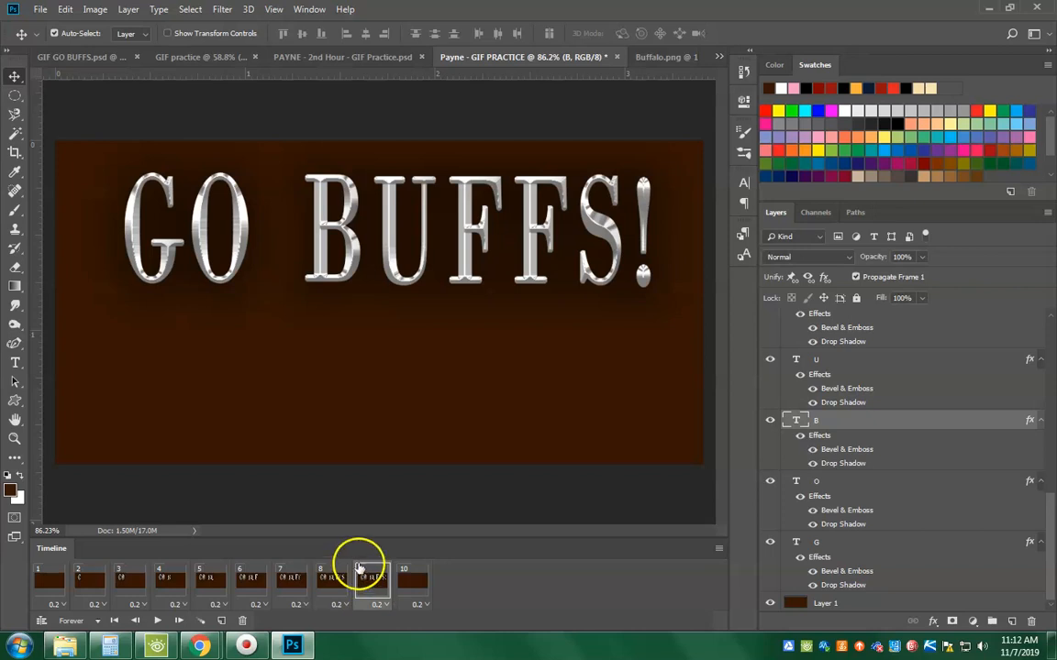
pyautogui.click(219, 620)
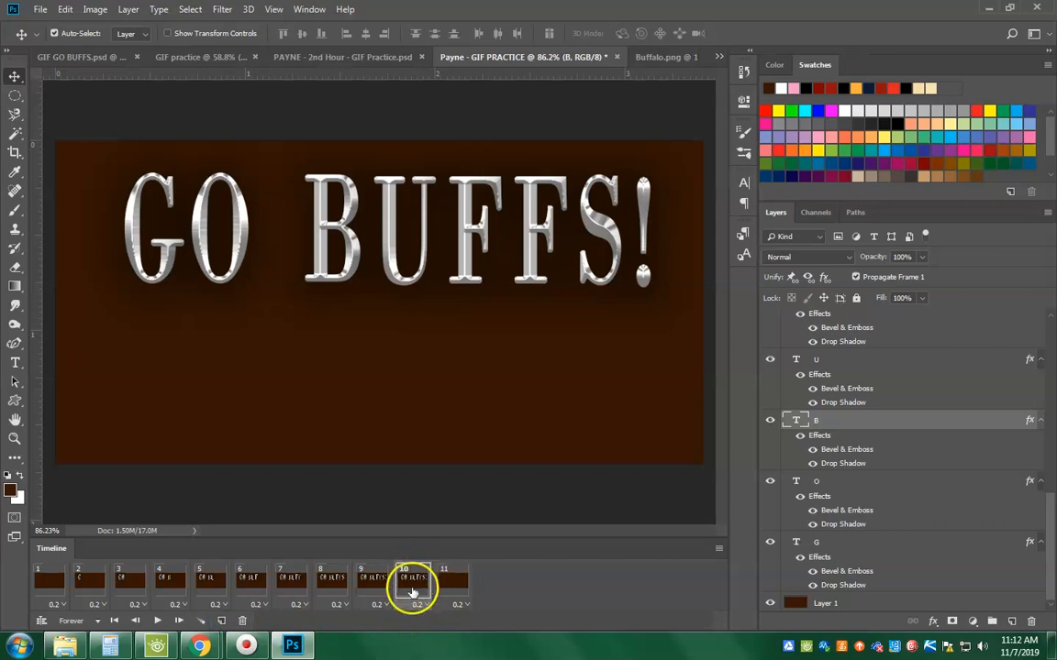
pyautogui.moveTo(414, 592); pyautogui.dragTo(470, 592)
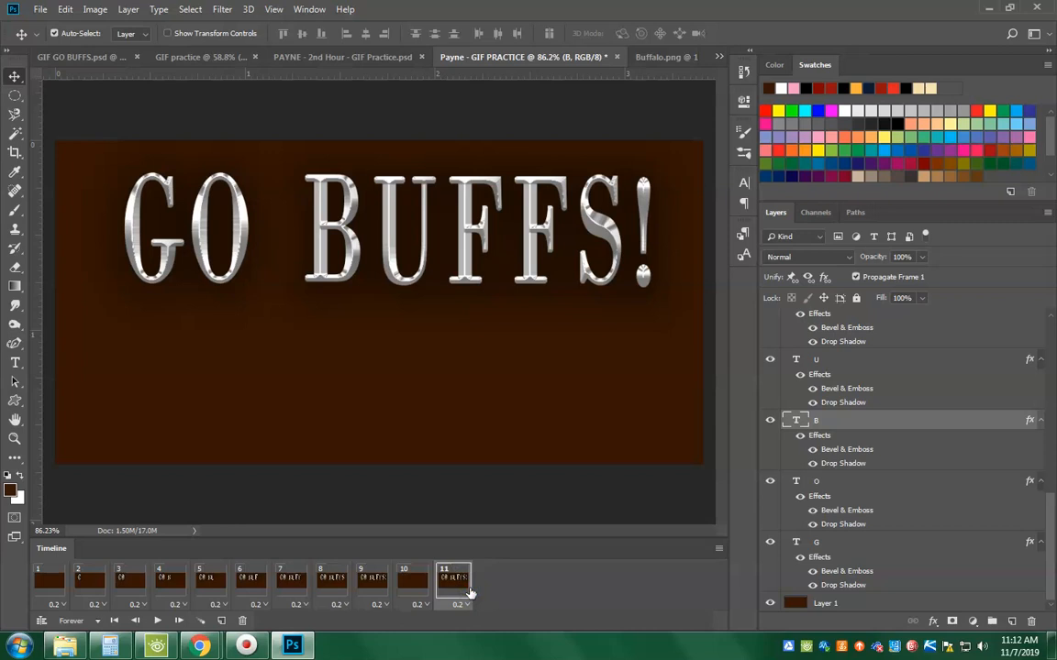
# Step: Copy blank frame 10 to the end as frame 12, and full-text frame 11 to the end as frame 13
pyautogui.click(418, 587)
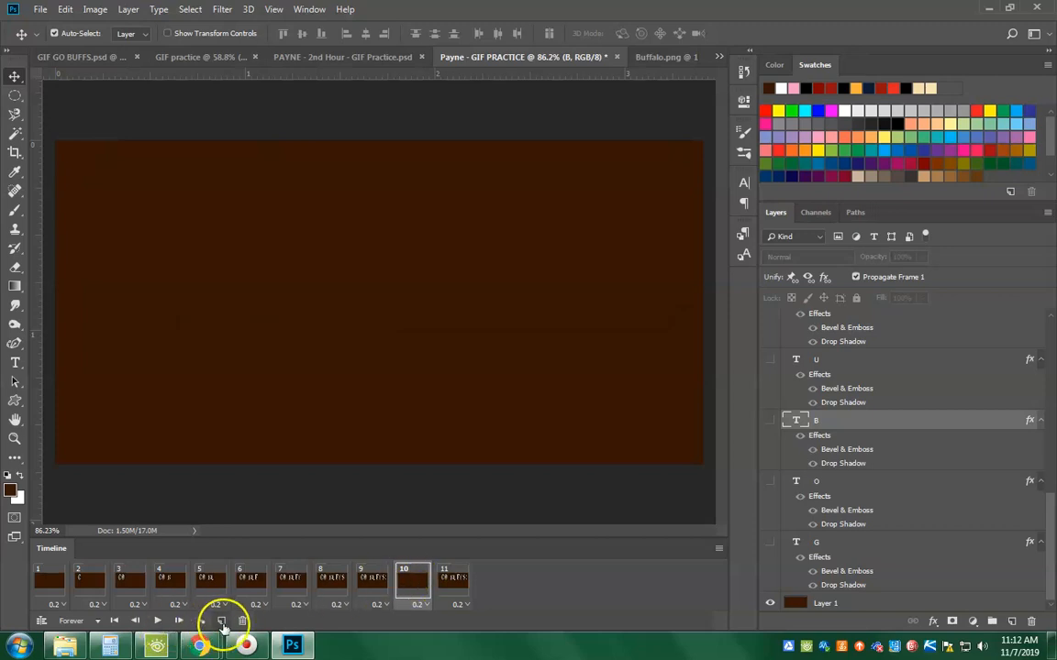
pyautogui.click(223, 622)
pyautogui.moveTo(453, 595); pyautogui.dragTo(502, 602)
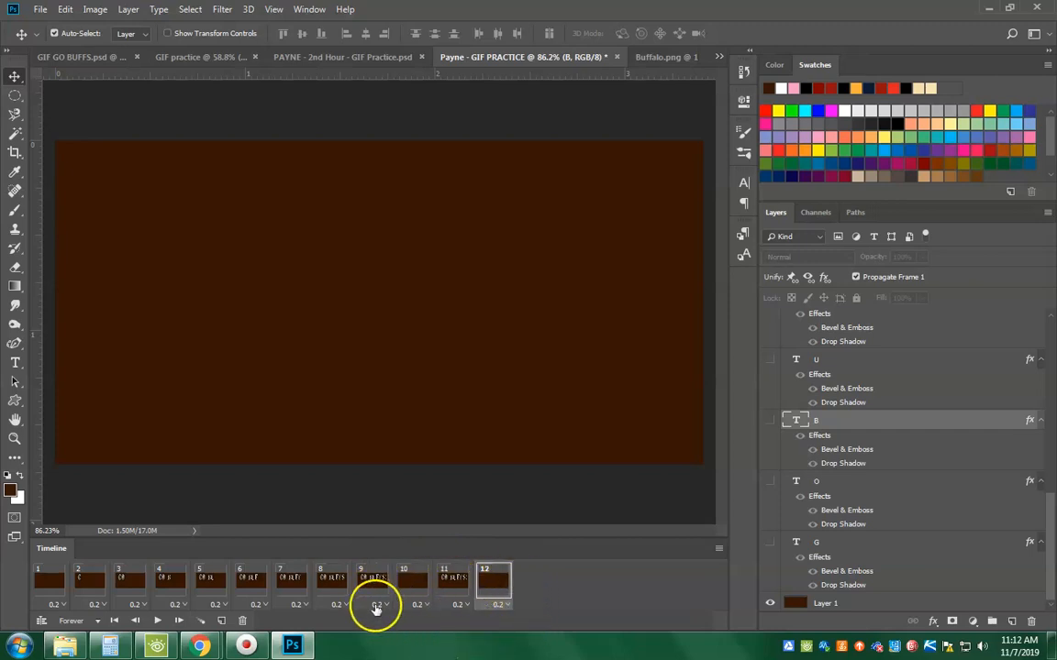
pyautogui.click(453, 587)
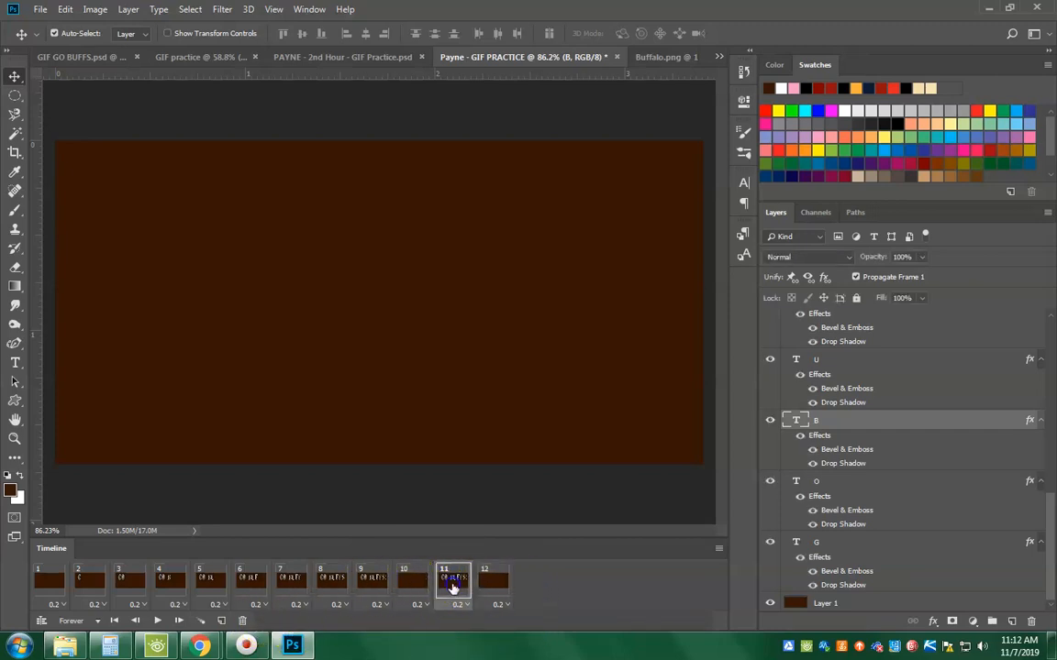
pyautogui.click(224, 622)
pyautogui.moveTo(488, 578); pyautogui.dragTo(542, 580)
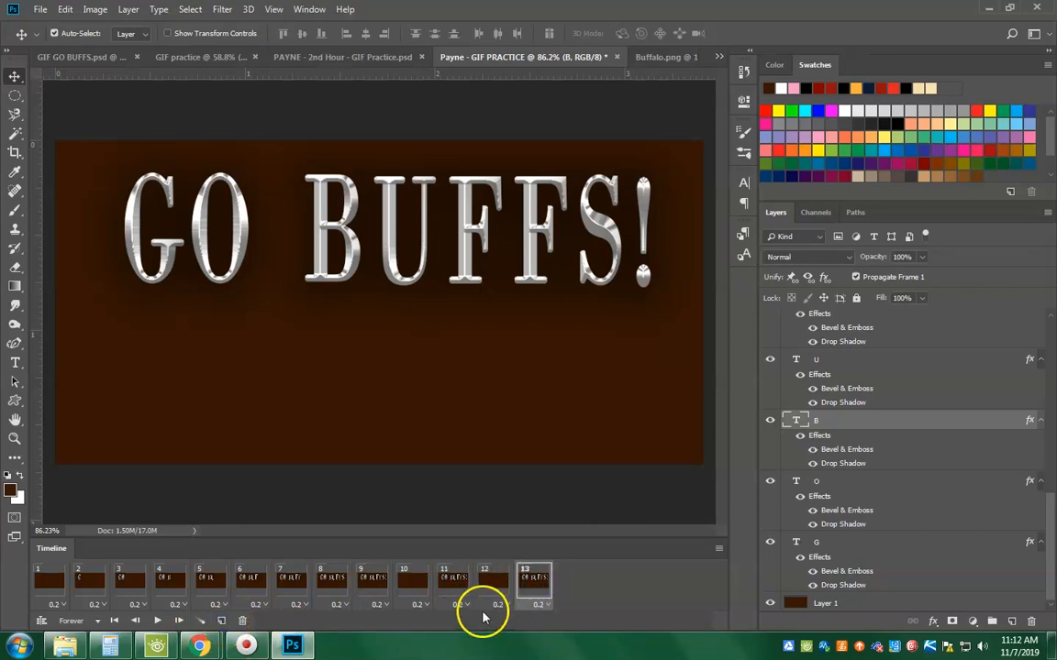
# Step: Play the animation from frame 9 to preview the flashing GO BUFFS! text, and stop it
pyautogui.click(372, 588)
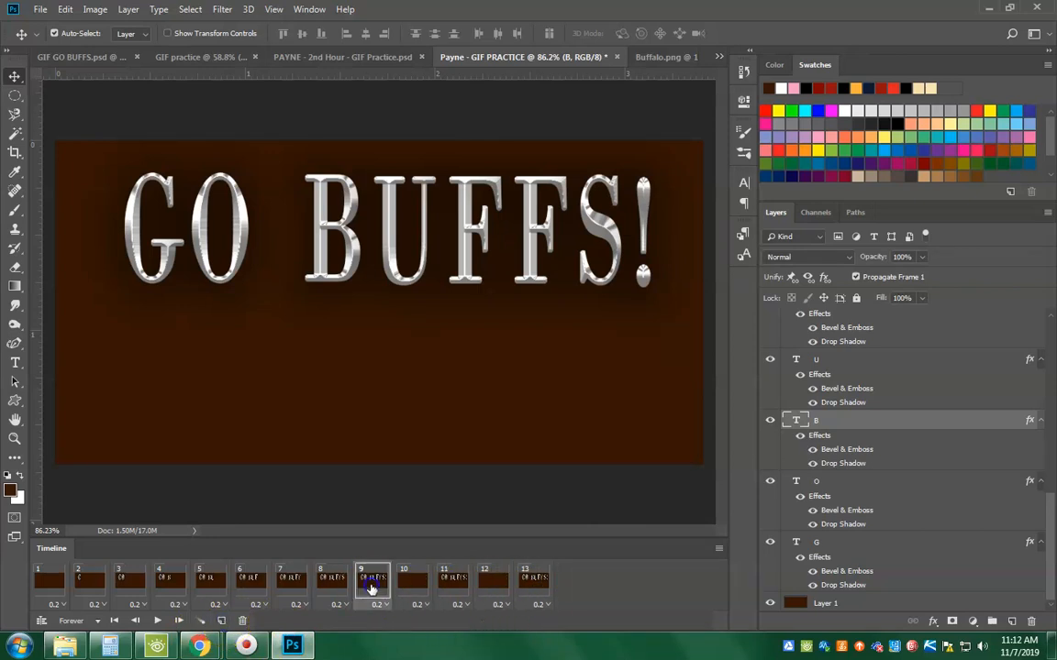
pyautogui.click(157, 621)
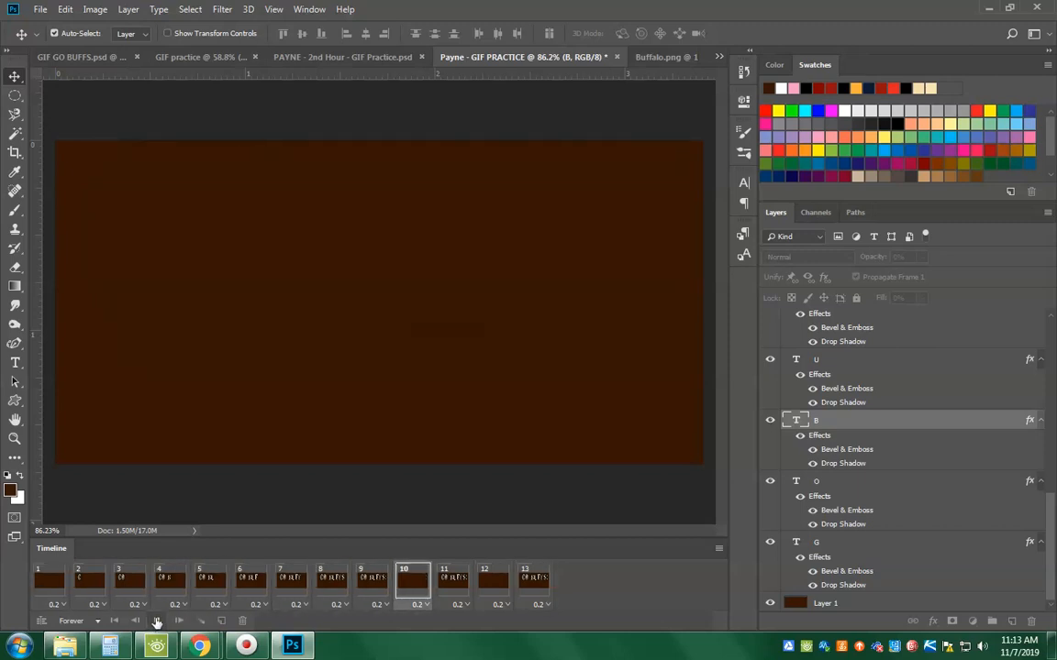
pyautogui.click(156, 621)
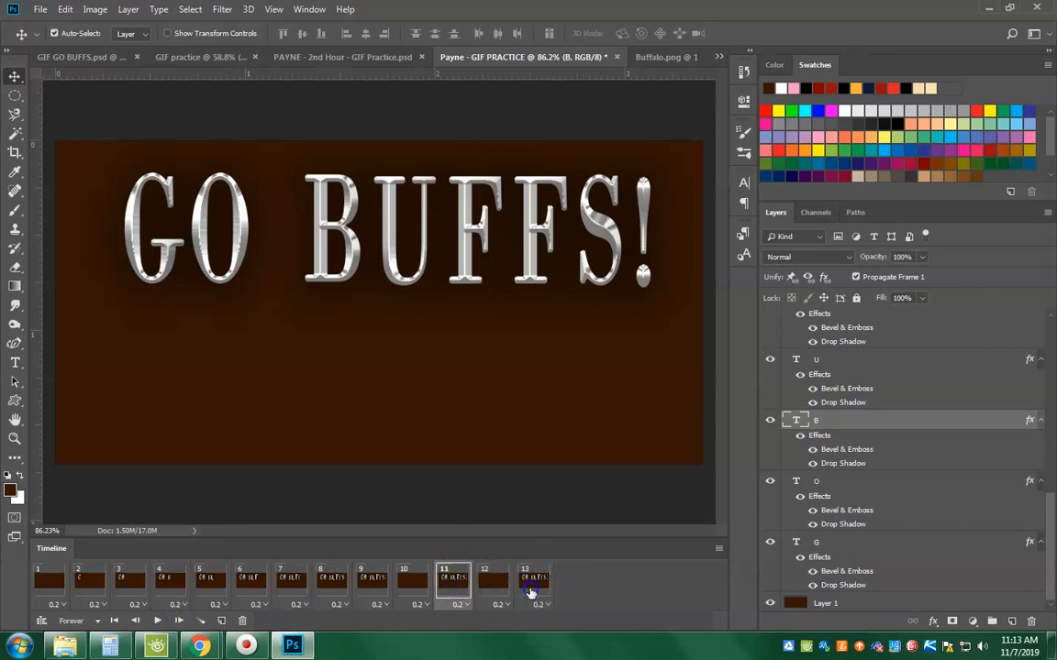
# Step: Set the delay of full-text frames 11 and 13 to 0.5 seconds and preview the animation
pyautogui.click(530, 592)
pyautogui.click(458, 605)
pyautogui.click(461, 498)
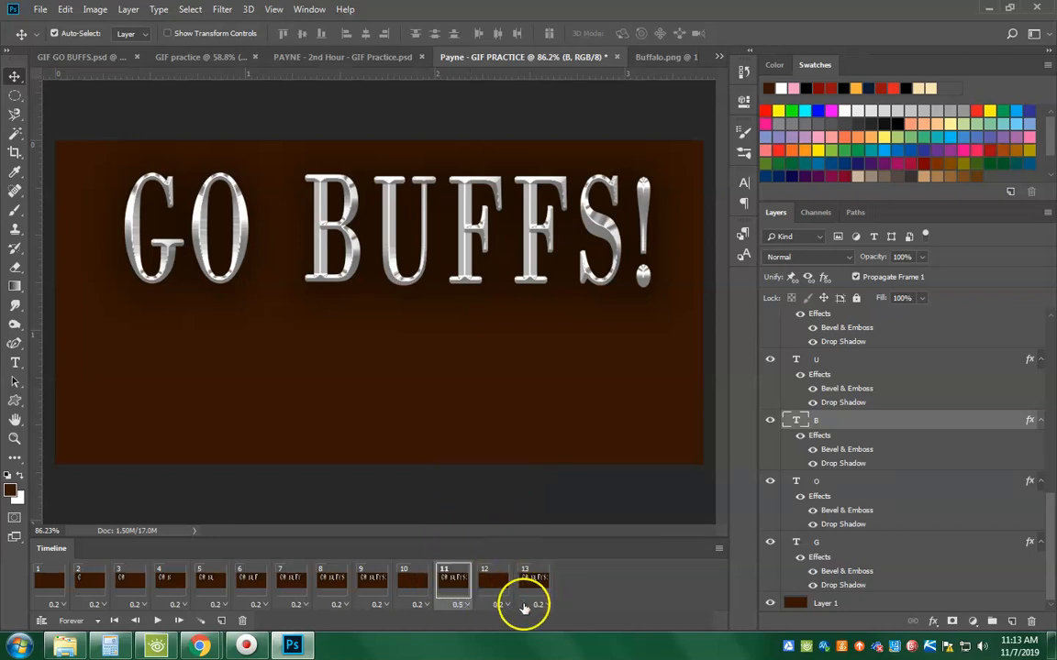
pyautogui.click(547, 606)
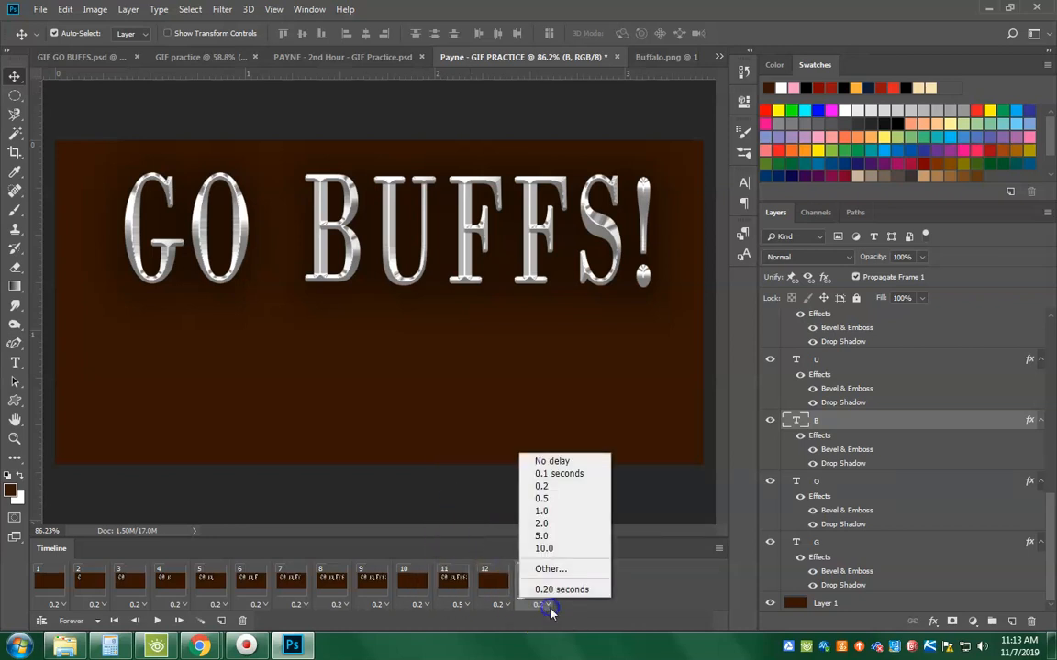
pyautogui.click(547, 498)
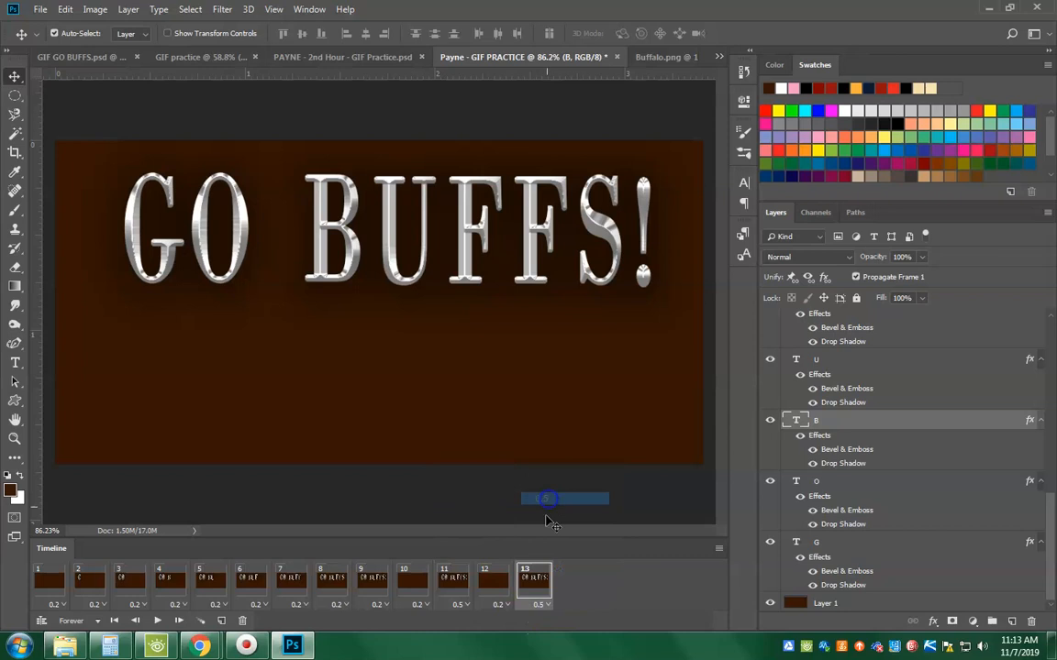
pyautogui.click(157, 621)
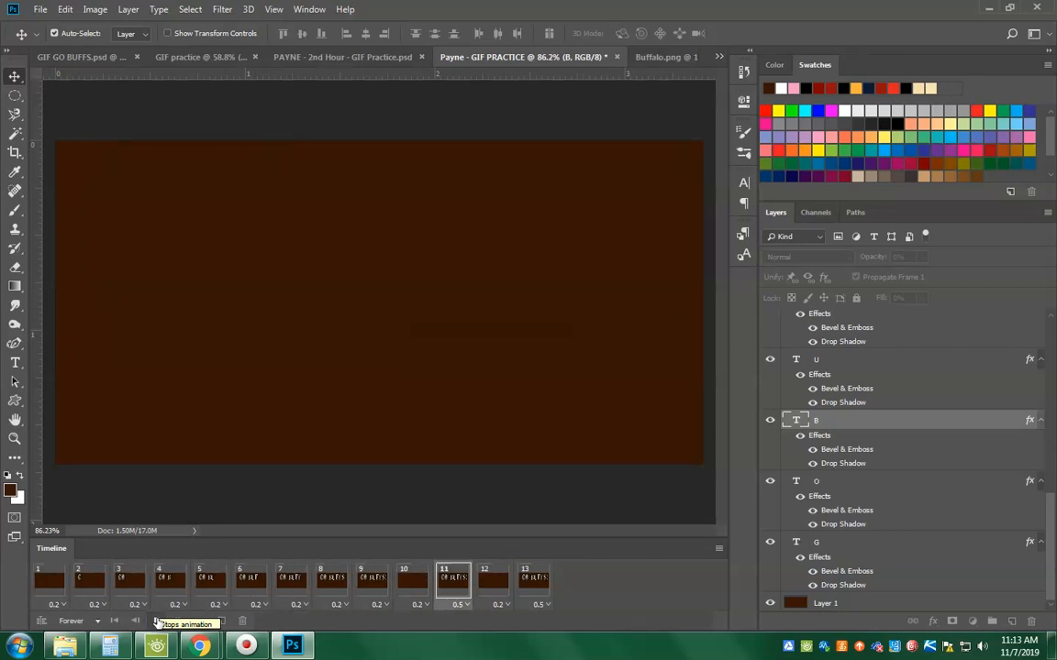
pyautogui.click(157, 621)
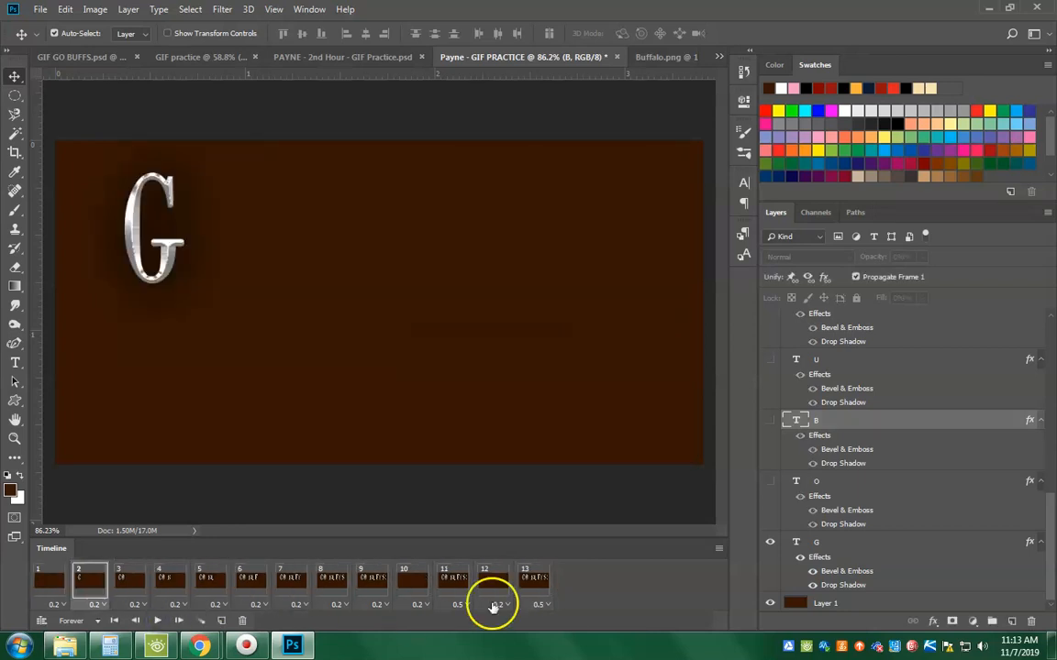
# Step: Set a custom delay of 0.75 seconds for frames 11 and 13, and play the animation to check the timing
pyautogui.click(469, 605)
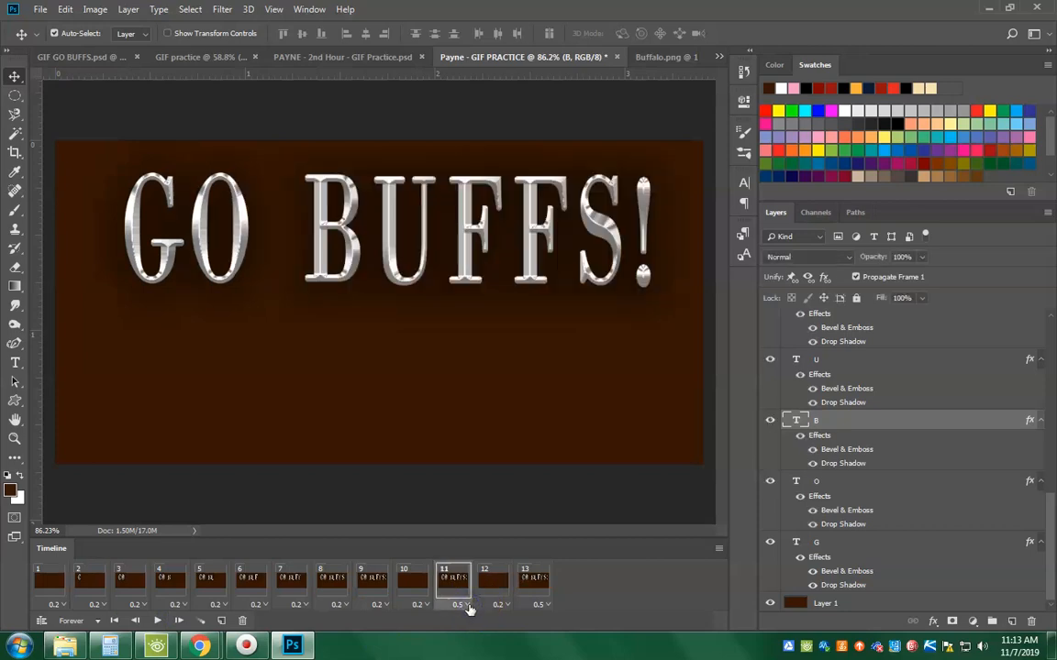
pyautogui.click(469, 569)
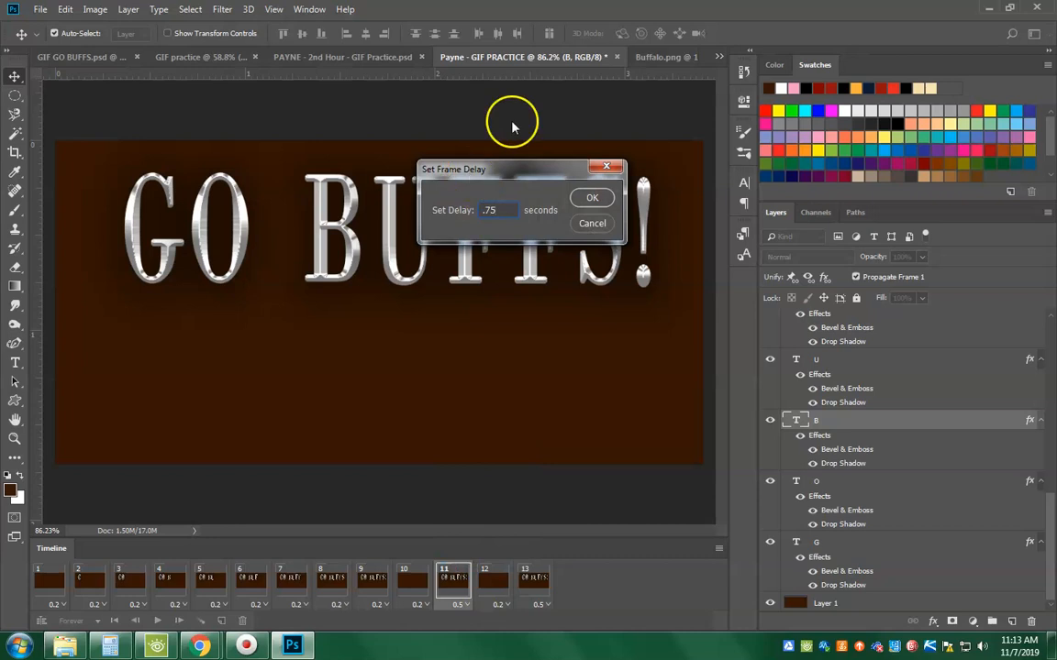
pyautogui.click(593, 197)
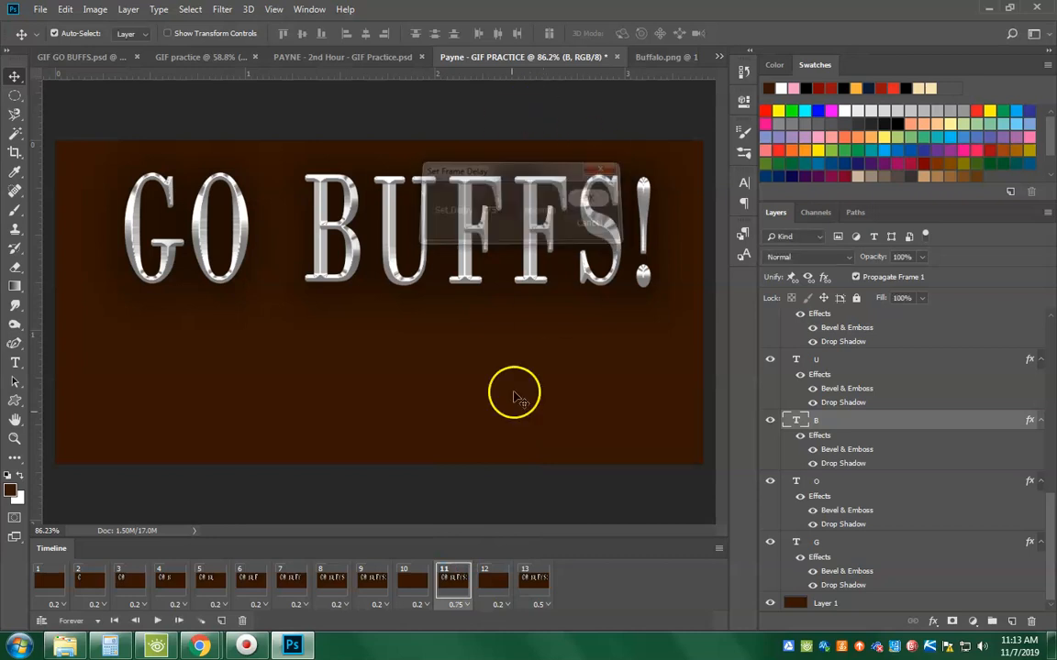
pyautogui.click(537, 606)
pyautogui.click(547, 568)
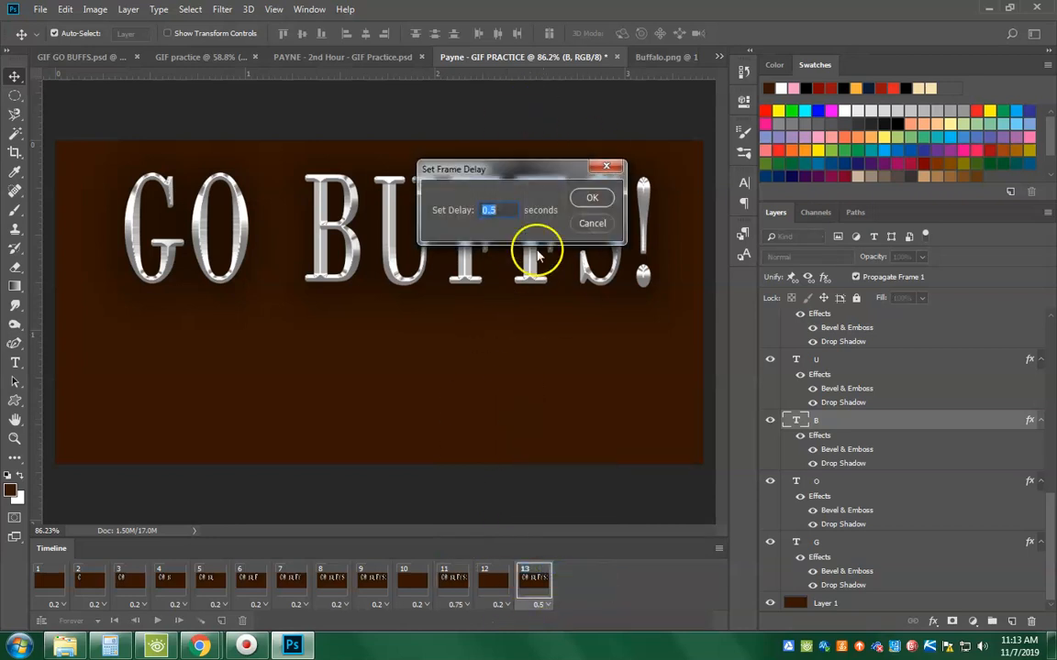
pyautogui.press('Return')
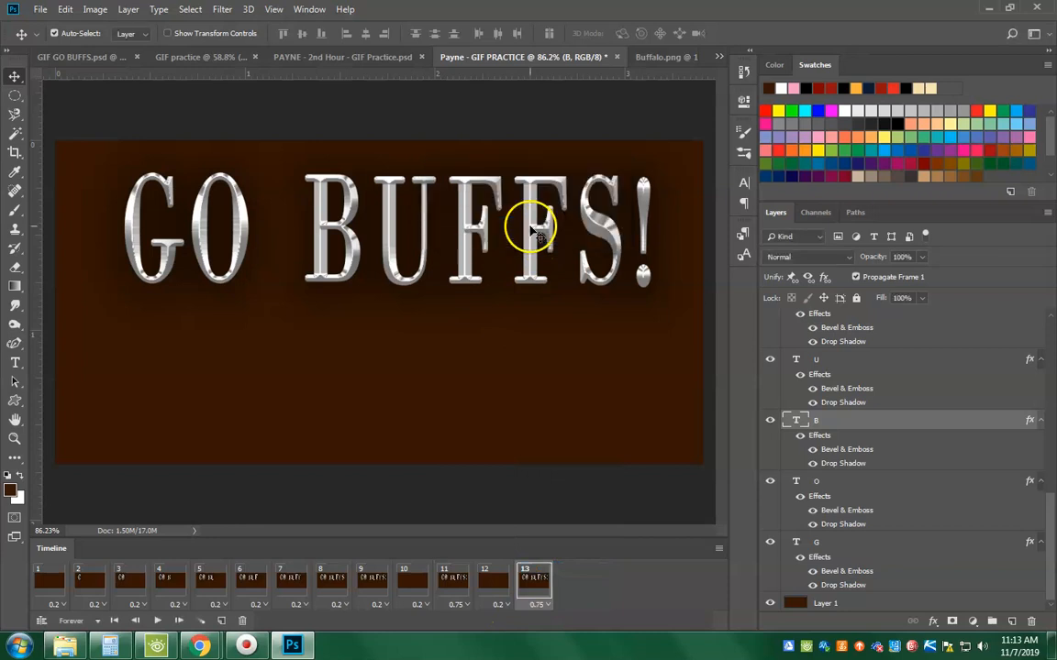
pyautogui.click(319, 582)
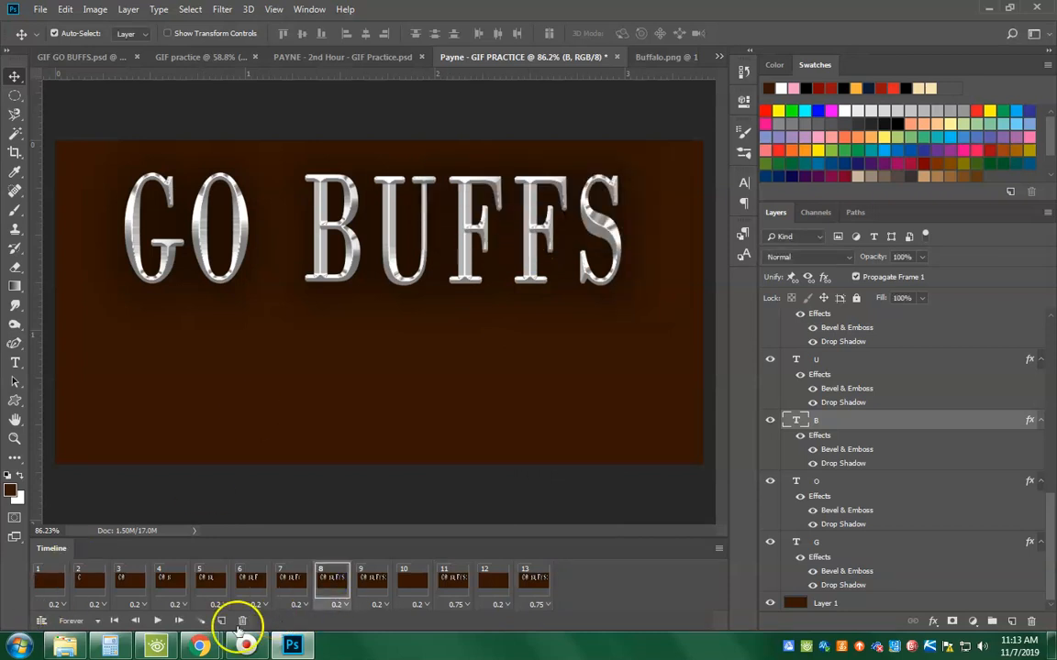
pyautogui.click(156, 621)
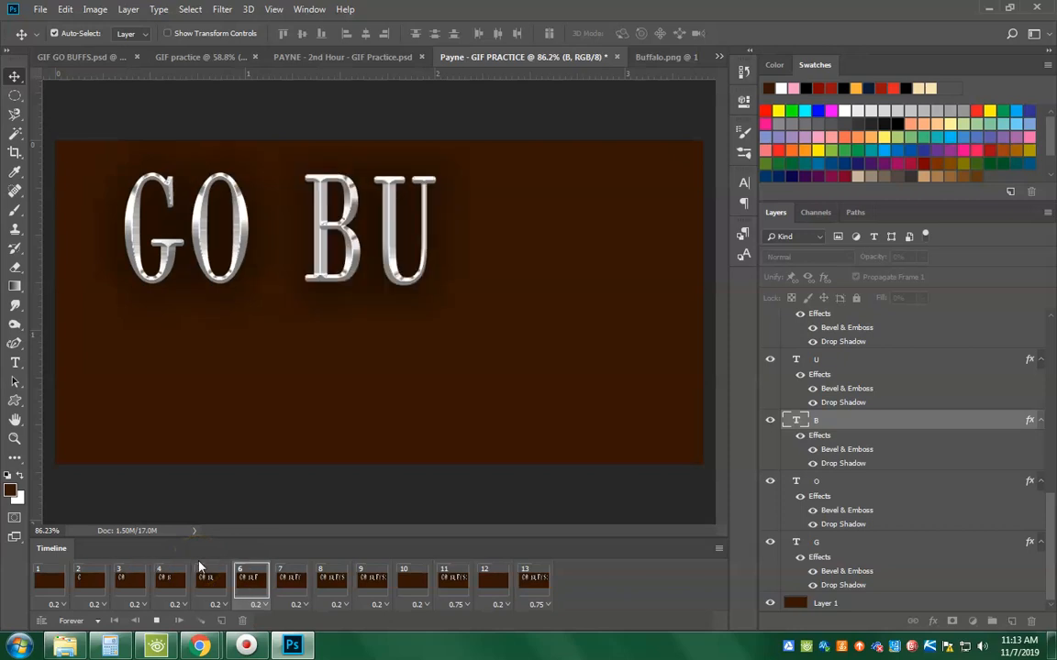
# Step: Stop the animation playback and compare full-text frames 11 and 13
pyautogui.moveTo(246, 645)
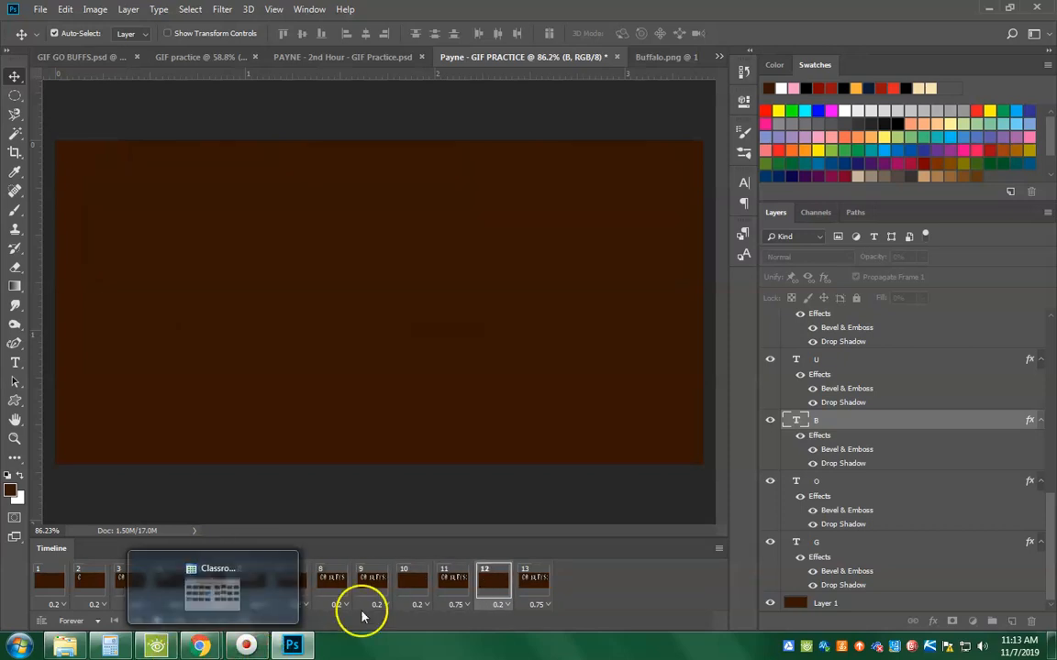
pyautogui.press('space')
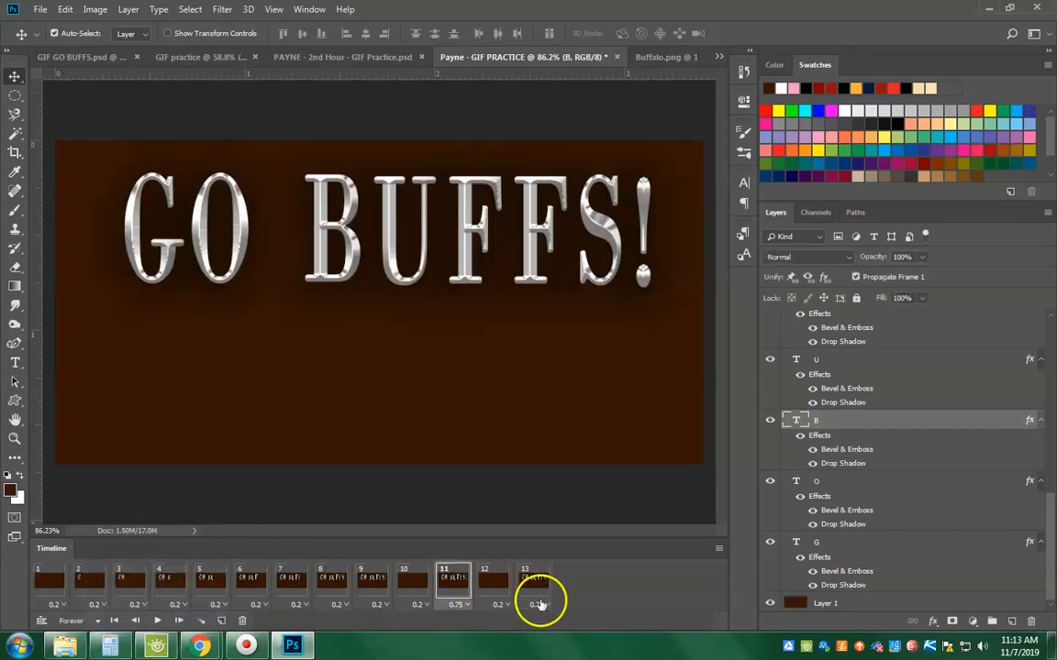
pyautogui.click(535, 582)
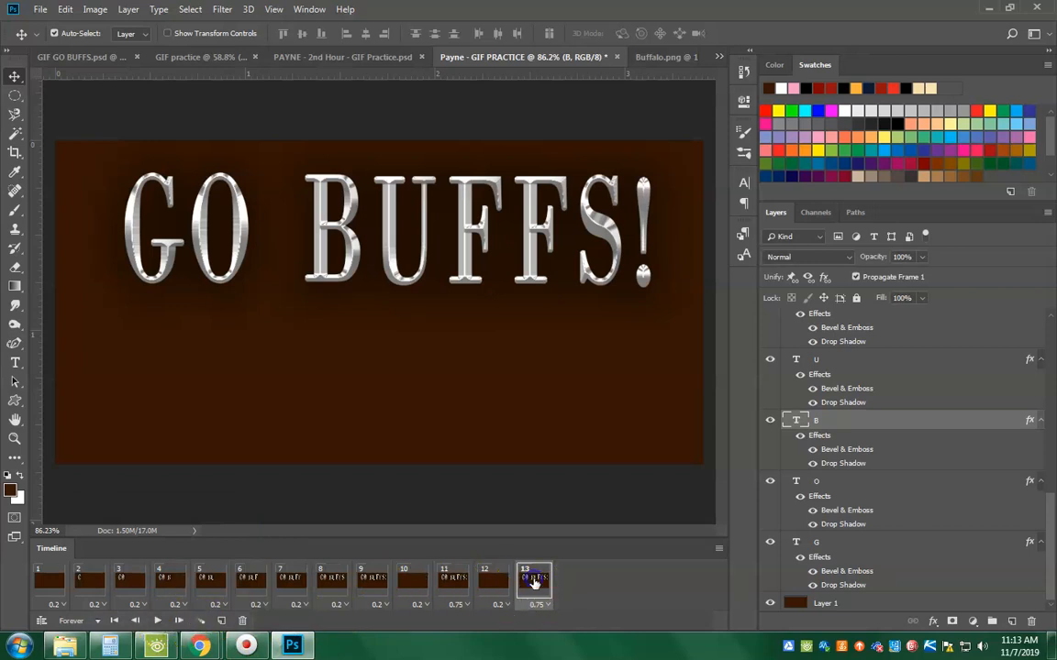
pyautogui.click(456, 584)
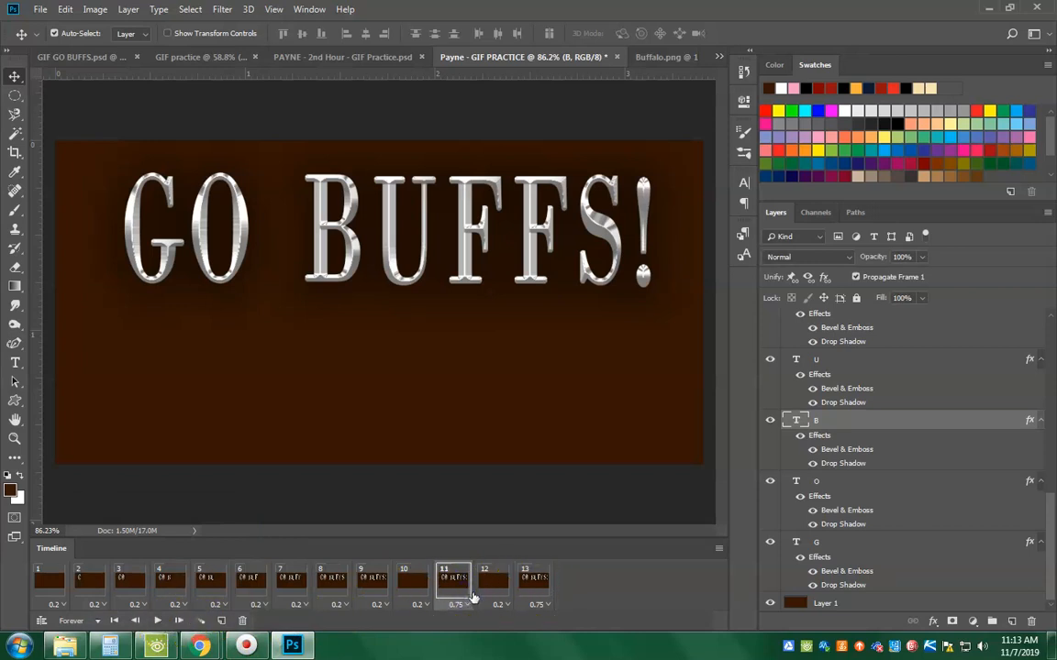
pyautogui.click(536, 592)
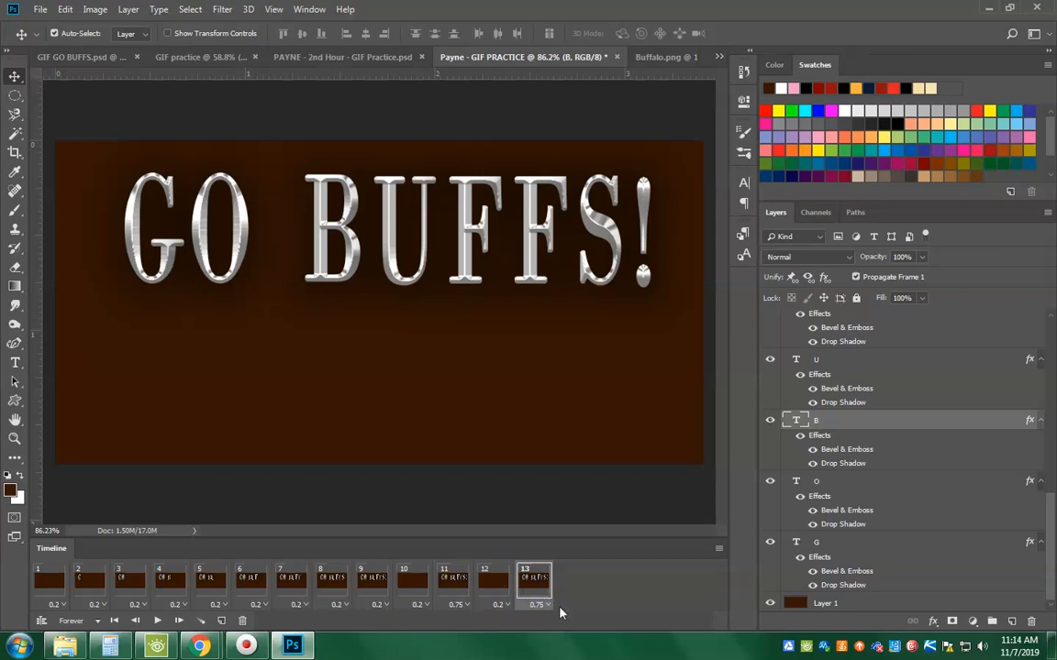
# Step: Add frame 14 as a copy of frame 13, set its delay to 0.1 seconds, and show the first buffalo layer, Layer 2
pyautogui.moveTo(1050, 534); pyautogui.dragTo(1052, 358)
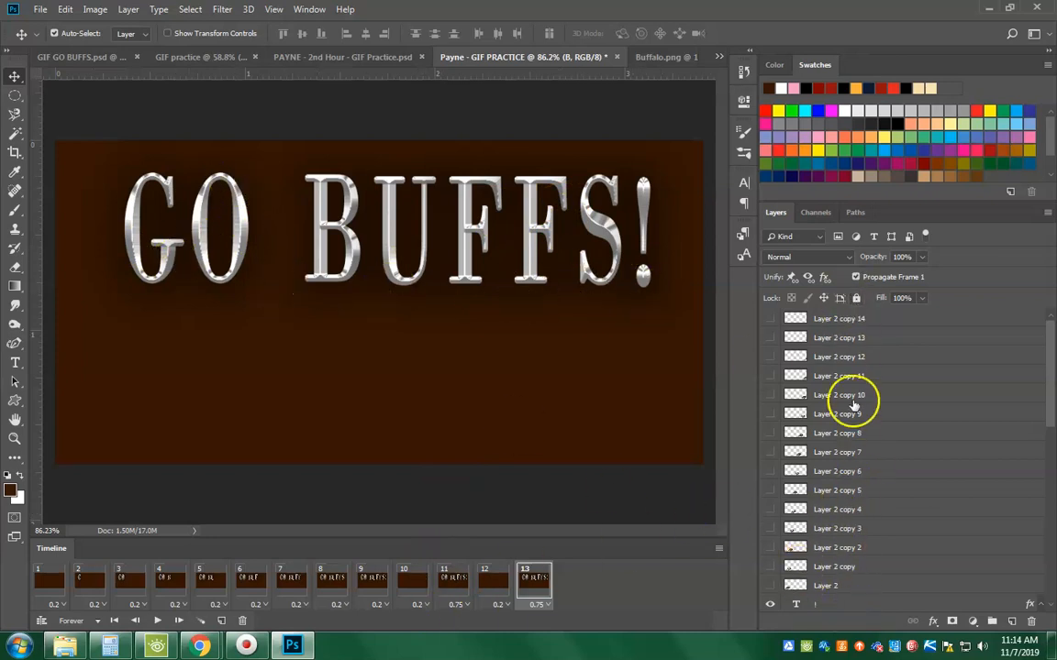
pyautogui.click(221, 621)
pyautogui.click(587, 605)
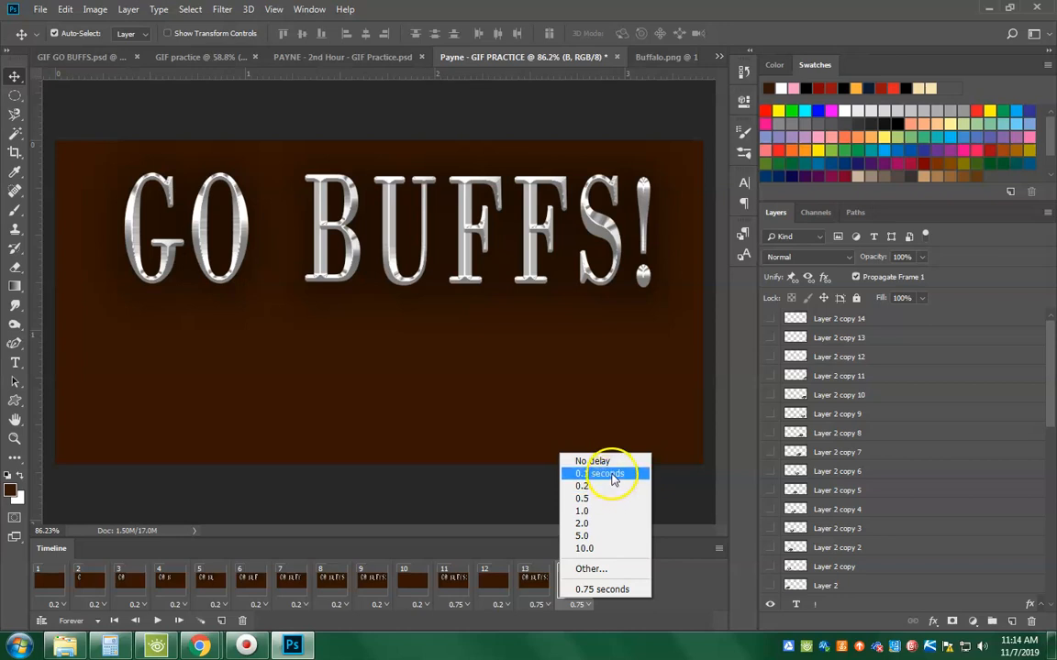
pyautogui.click(605, 473)
pyautogui.scroll(-1, 798, 587)
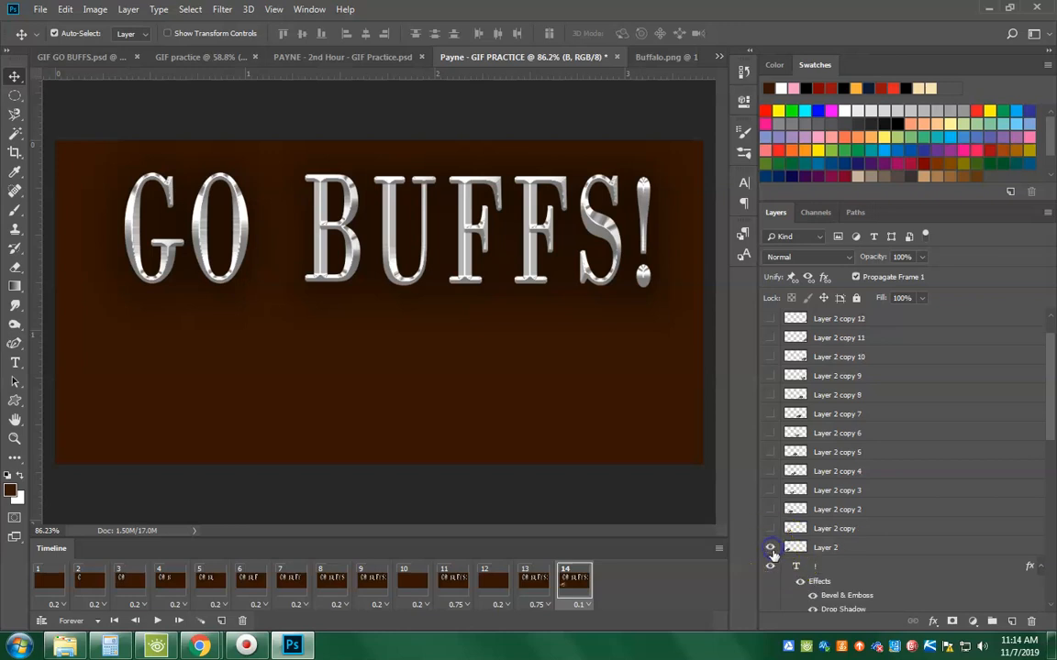
pyautogui.click(770, 549)
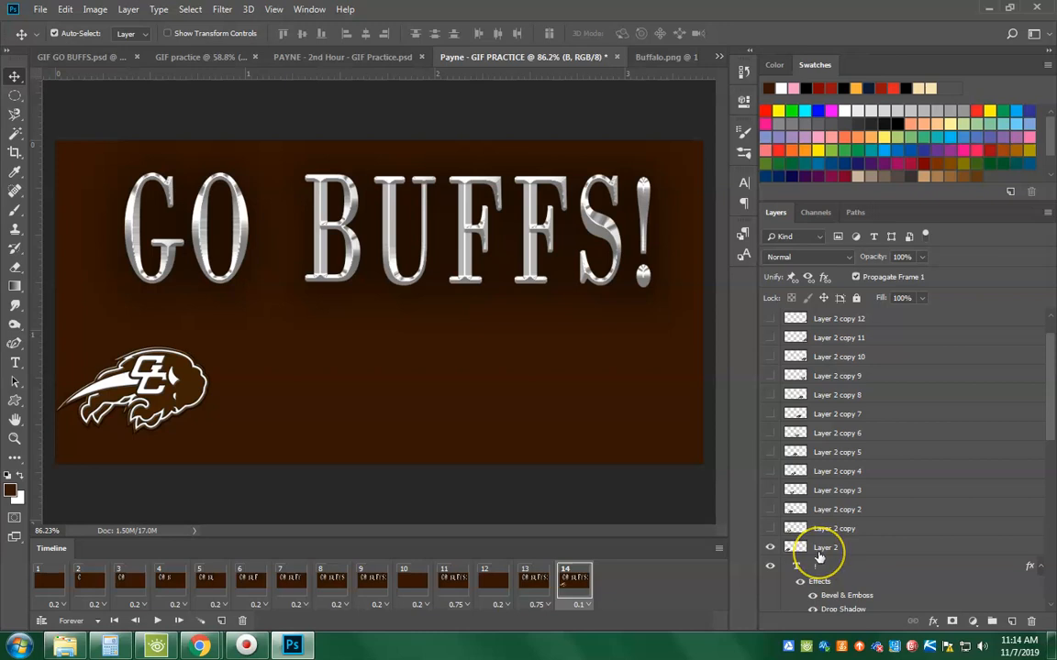
# Step: Compare frame 13 without the buffalo against frame 14 with it, ending on frame 14
pyautogui.scroll(-3, 819, 557)
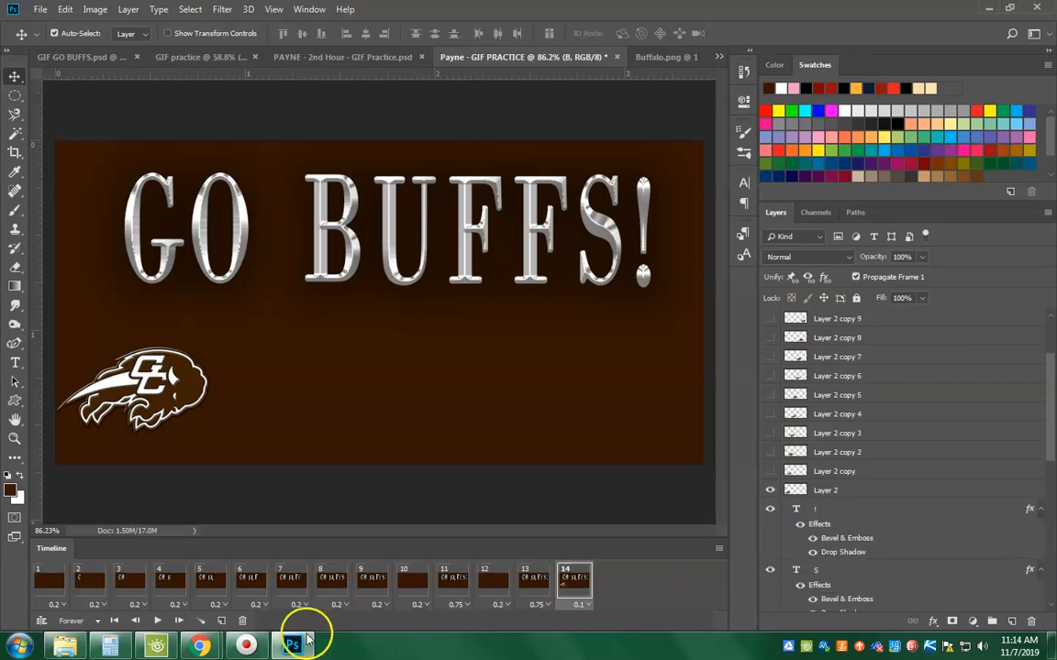
pyautogui.click(539, 596)
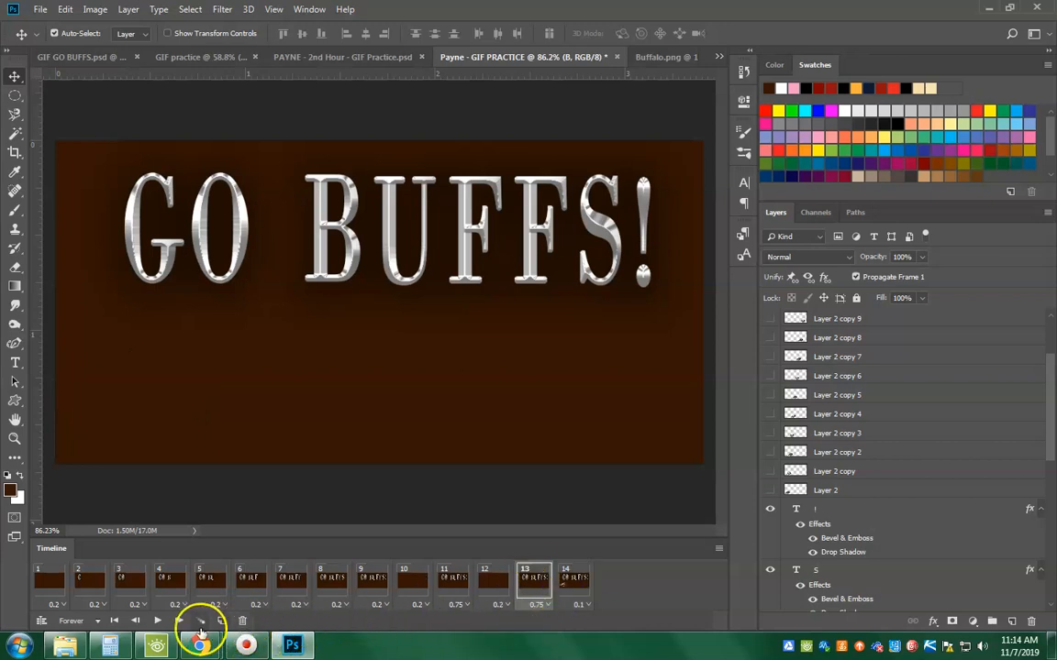
pyautogui.click(573, 580)
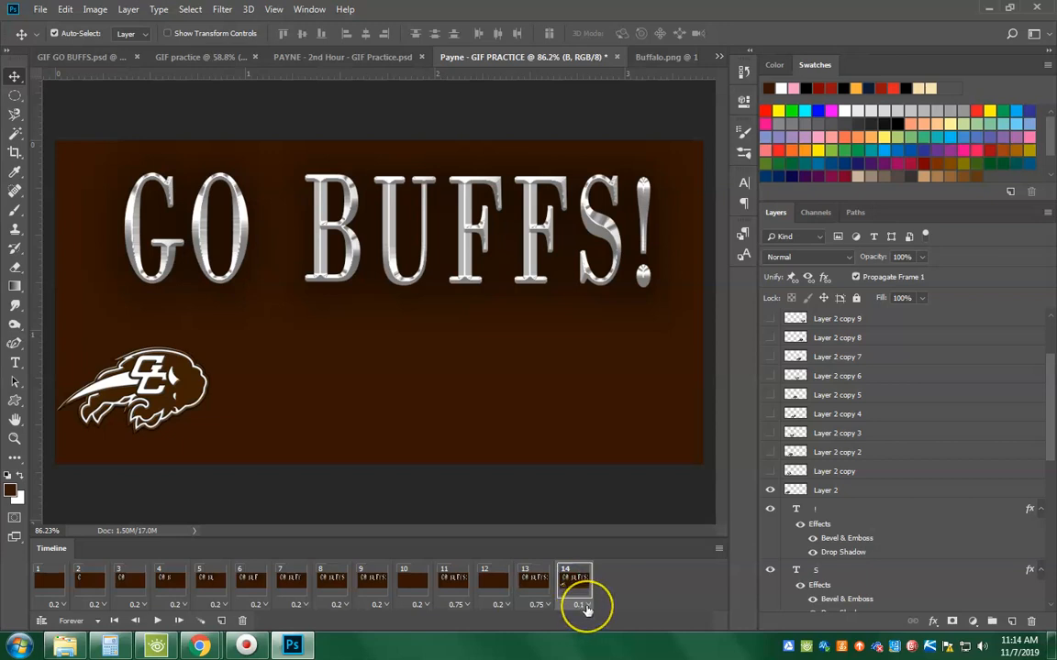
pyautogui.click(153, 381)
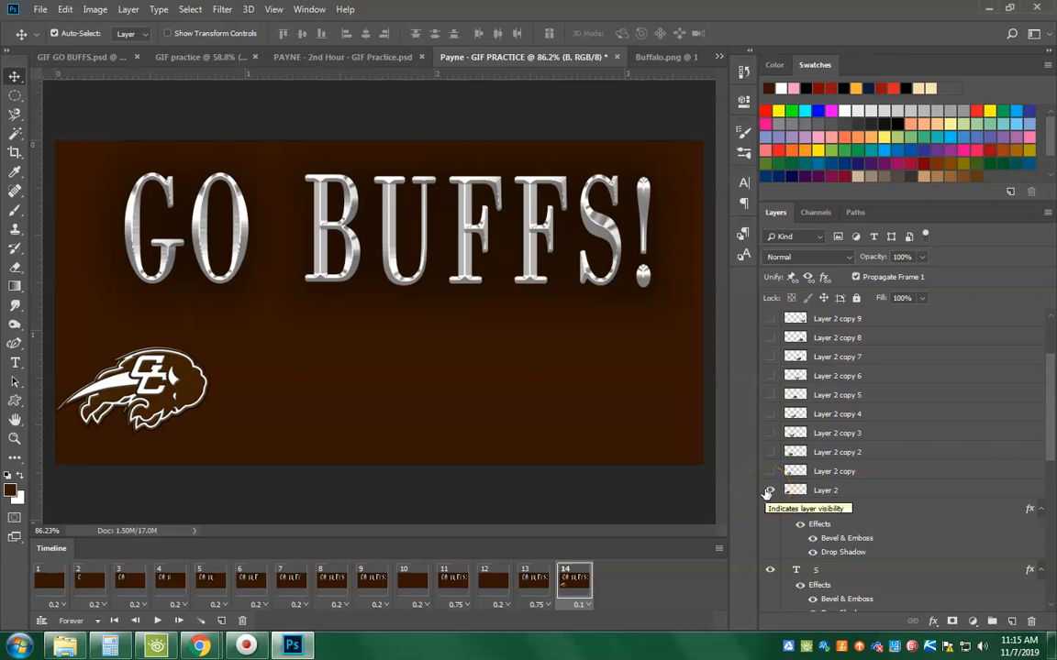
# Step: Add frames 15 and 16, showing only the buffalo of Layer 2 copy in frame 15 and of Layer 2 copy 2 in frame 16
pyautogui.click(224, 621)
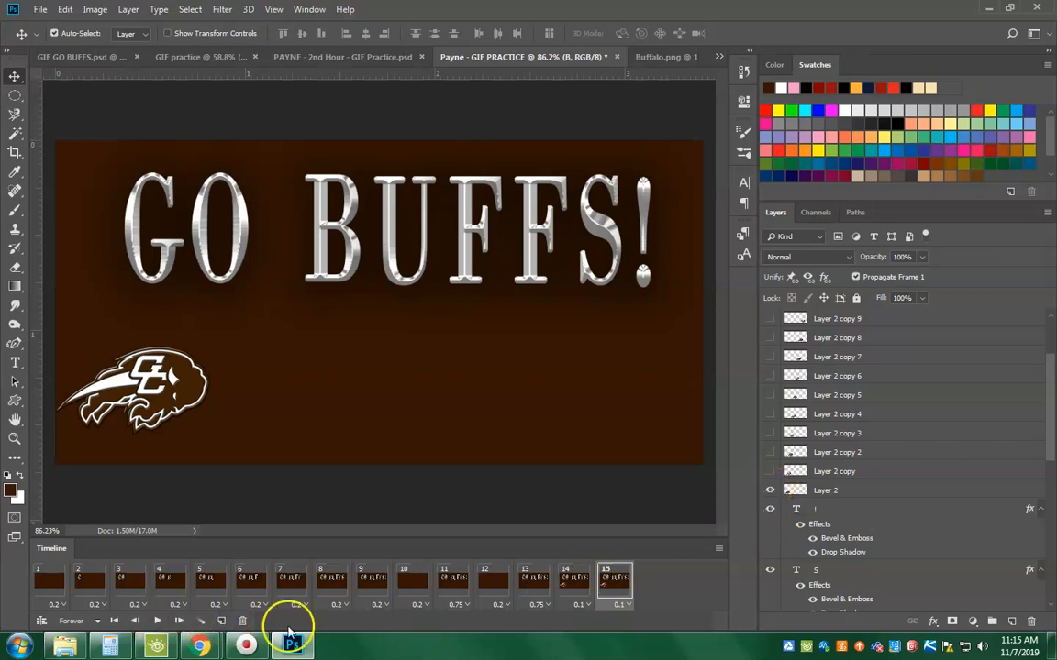
pyautogui.click(770, 492)
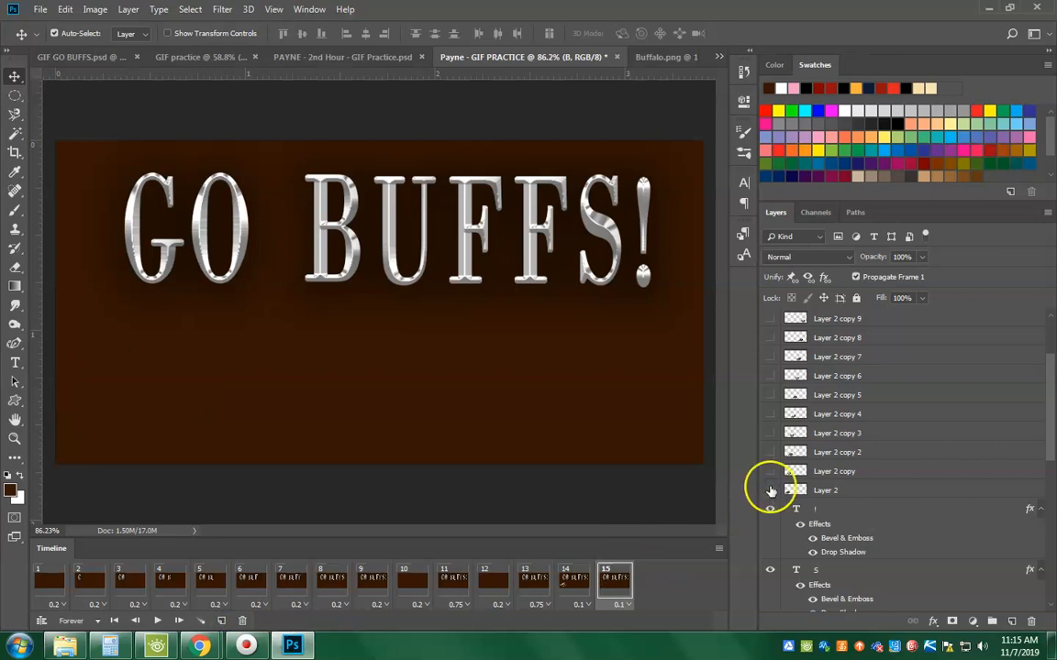
pyautogui.click(770, 472)
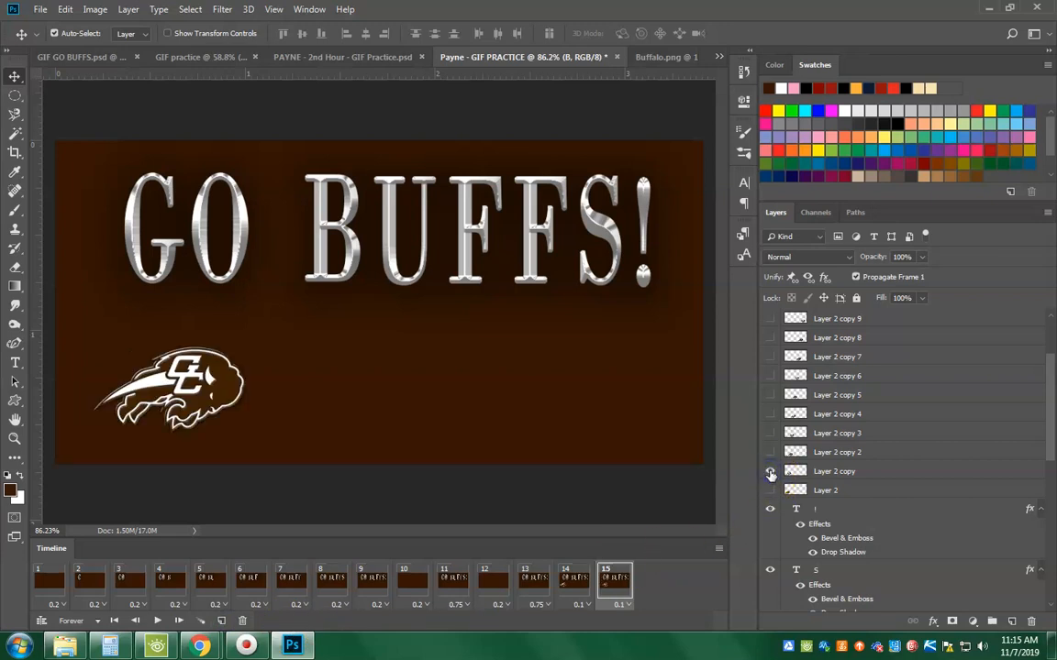
pyautogui.click(221, 622)
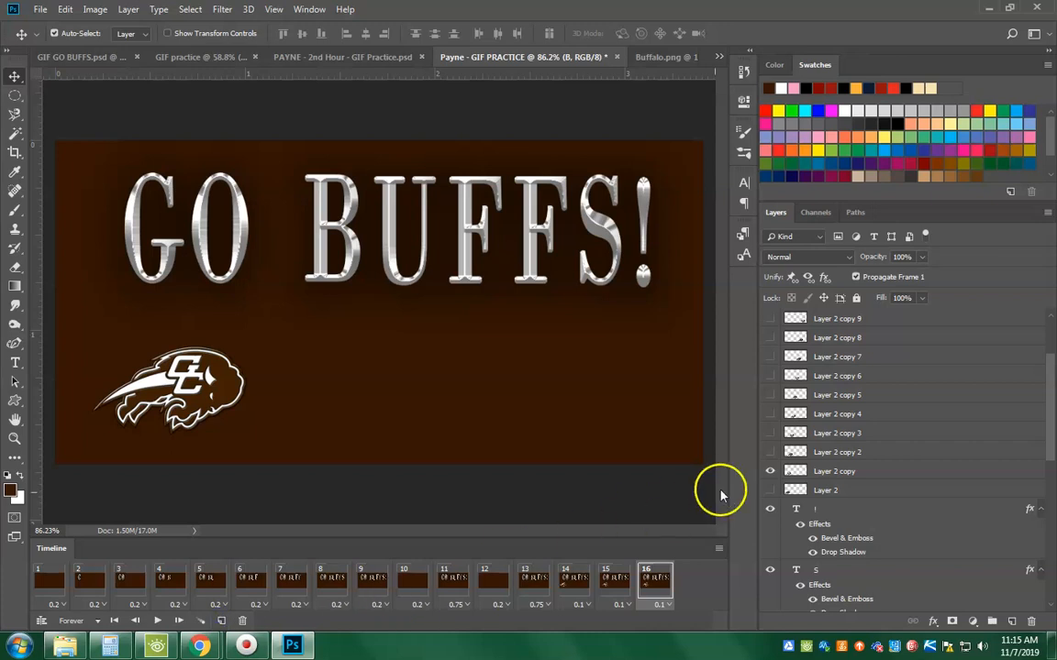
pyautogui.click(770, 471)
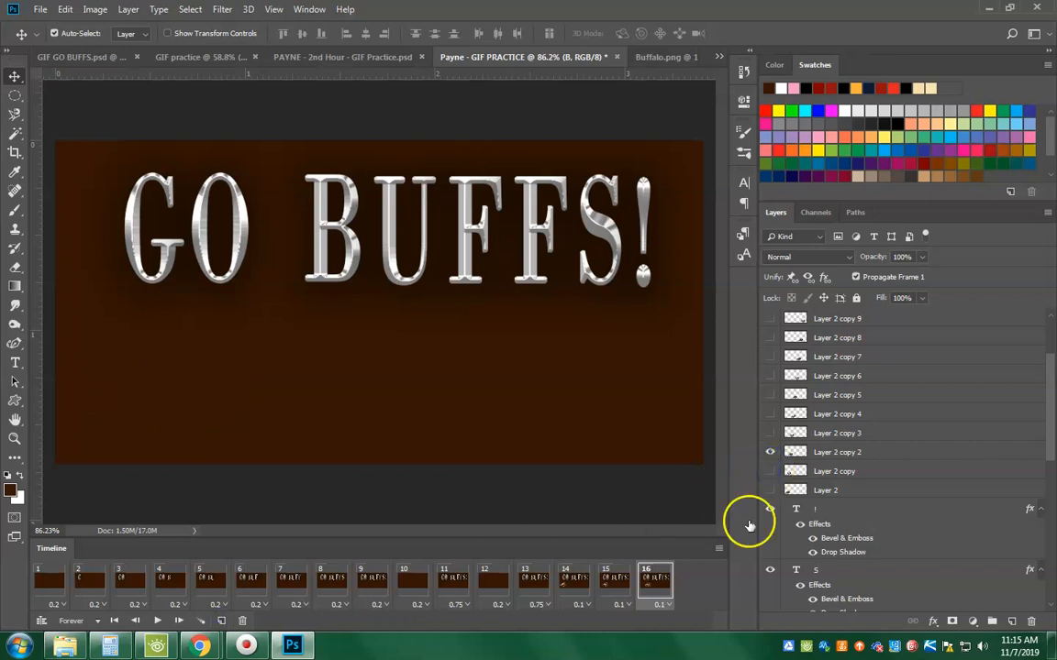
# Step: Add frames 17 and 18, showing only buffalo Layer 2 copy 3 in frame 17 and Layer 2 copy 4 in frame 18
pyautogui.click(221, 622)
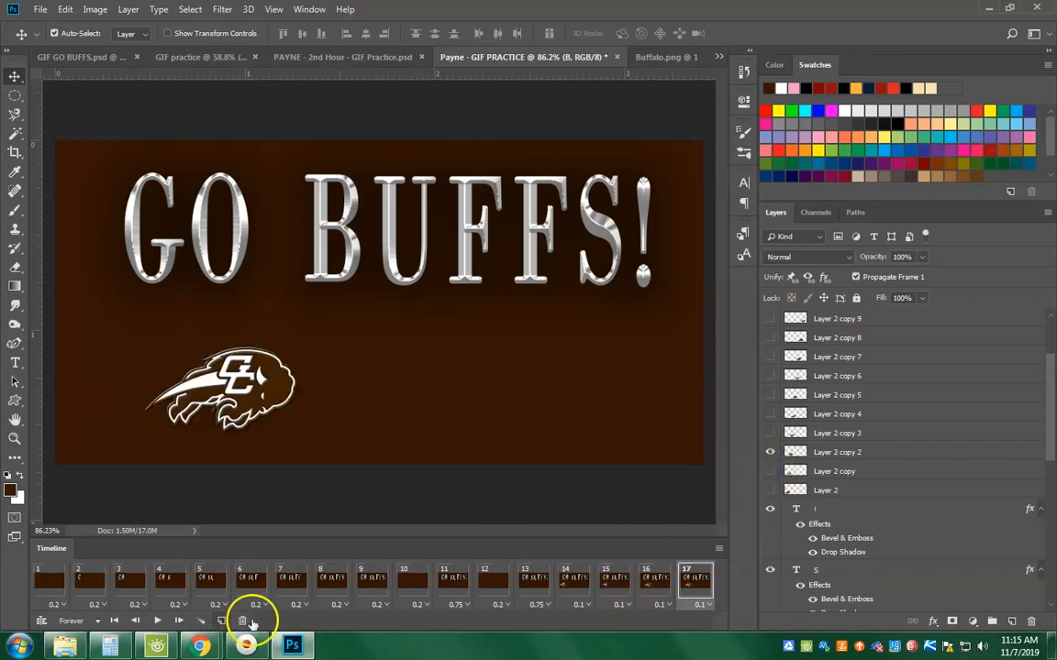
pyautogui.click(771, 452)
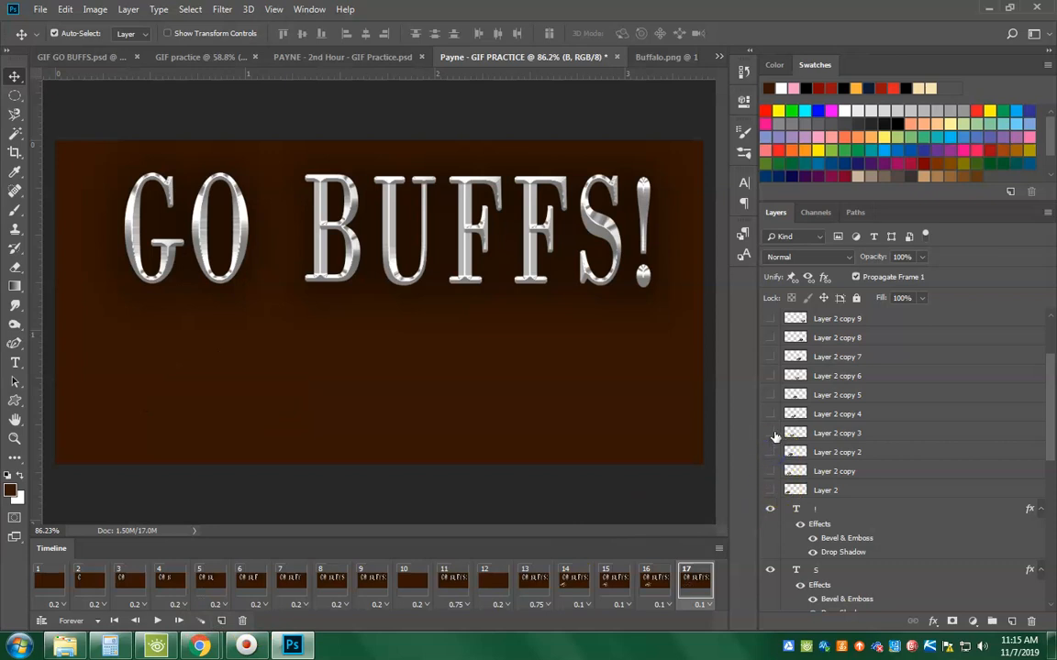
pyautogui.click(770, 436)
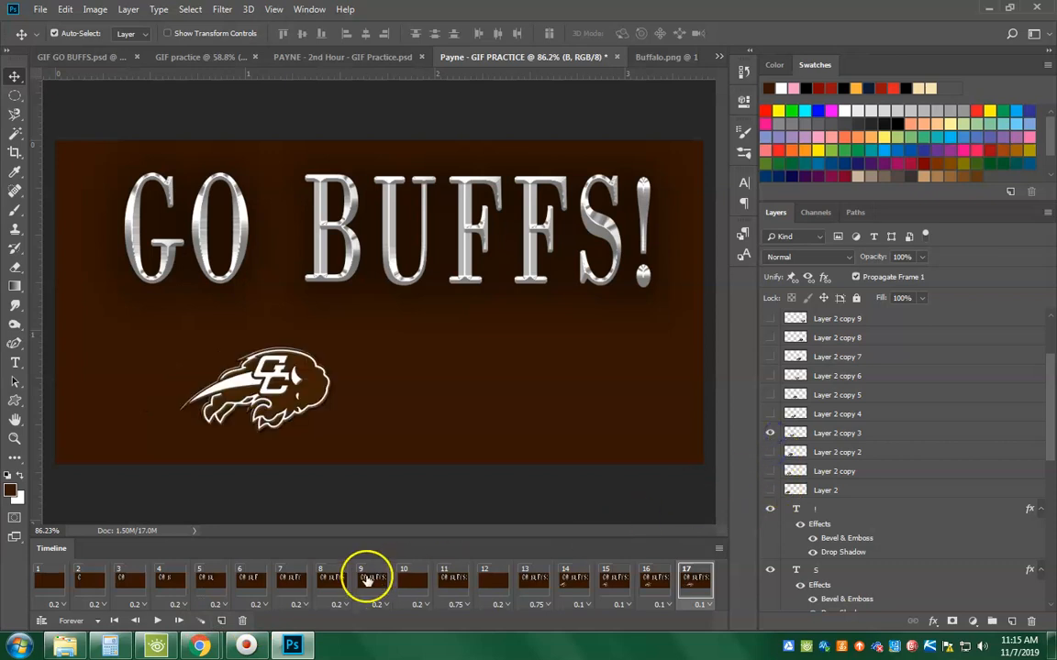
pyautogui.click(218, 621)
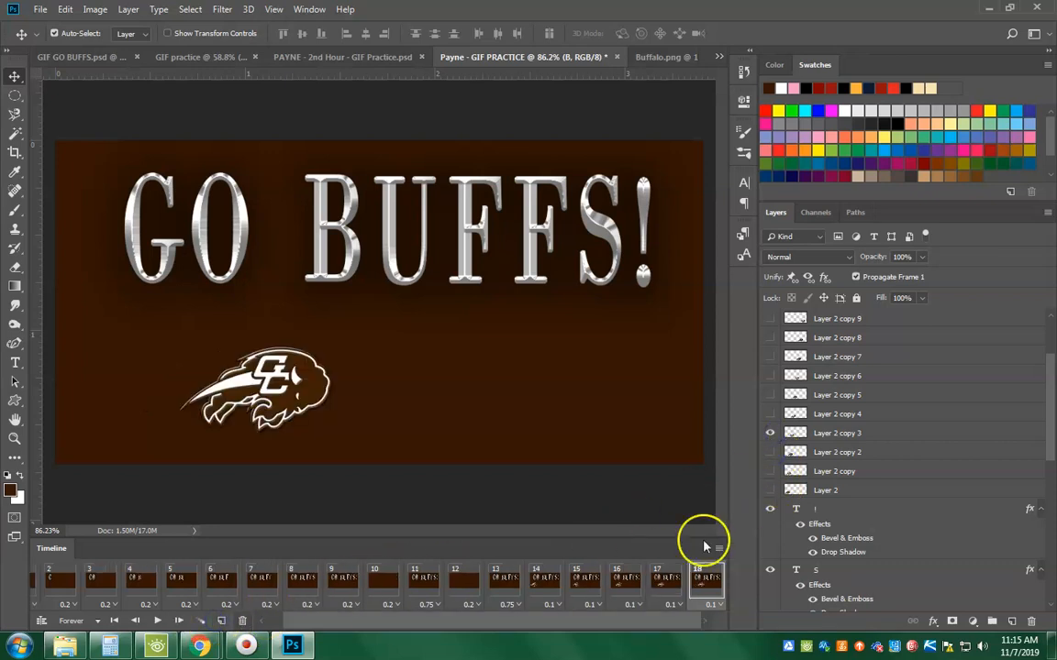
pyautogui.click(770, 414)
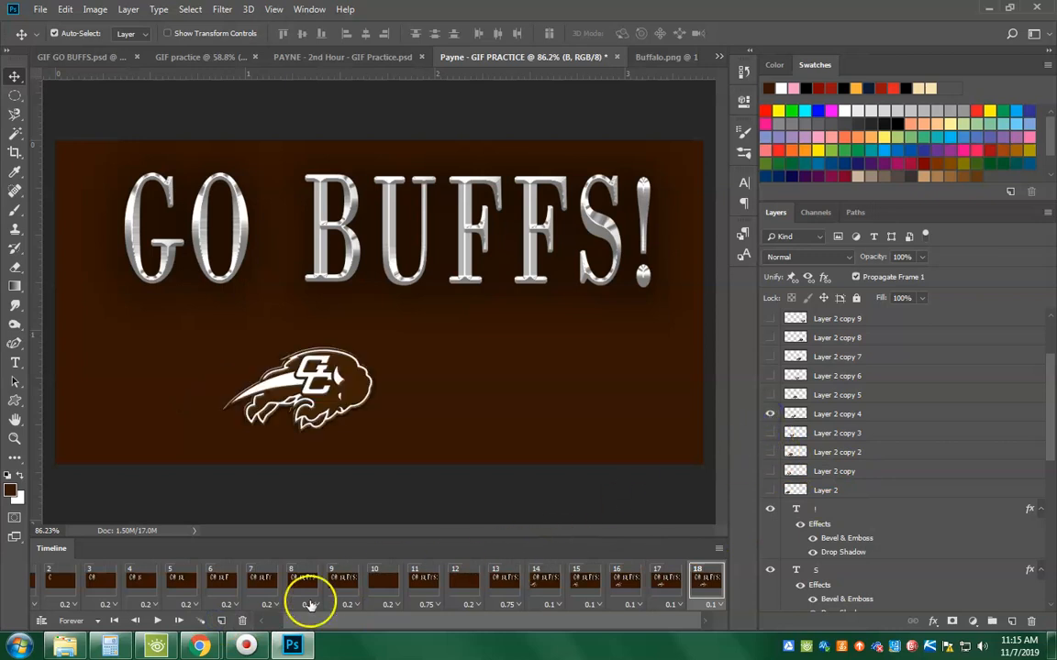
# Step: Add frames 19 to 21, with only buffalo Layer 2 copy 5 visible in frames 19 and 20 and Layer 2 copy 6 in frame 21
pyautogui.click(221, 621)
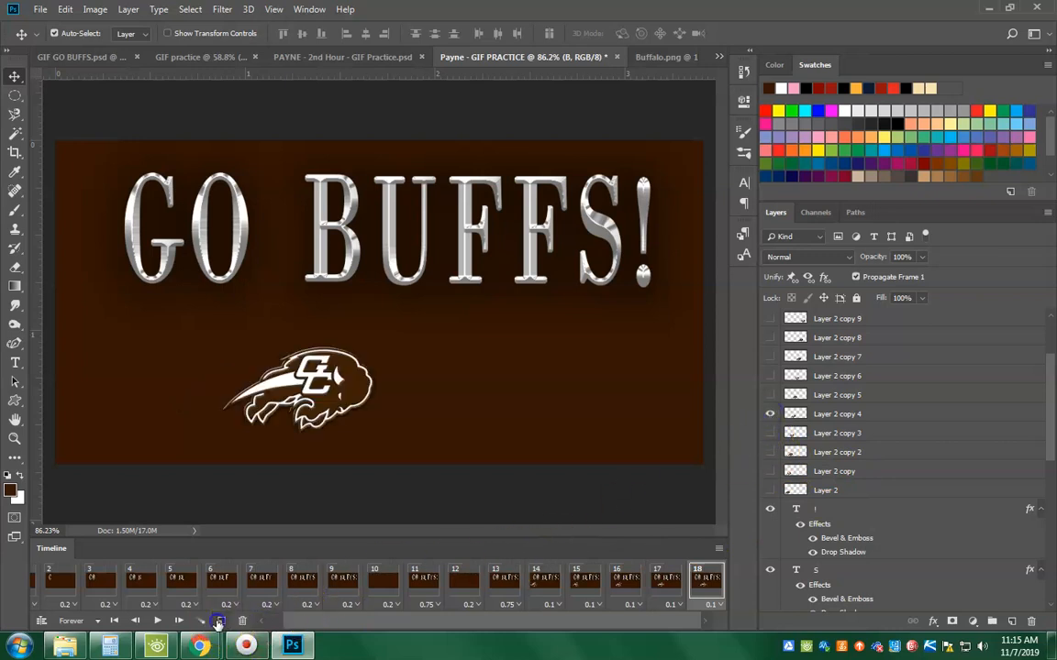
pyautogui.click(771, 395)
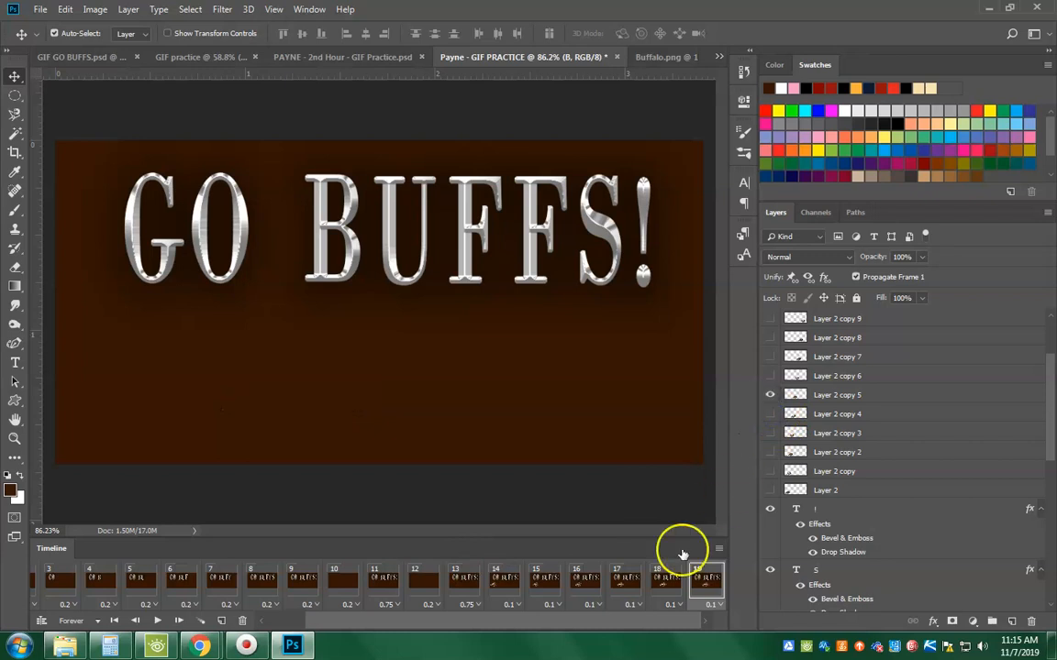
pyautogui.click(221, 621)
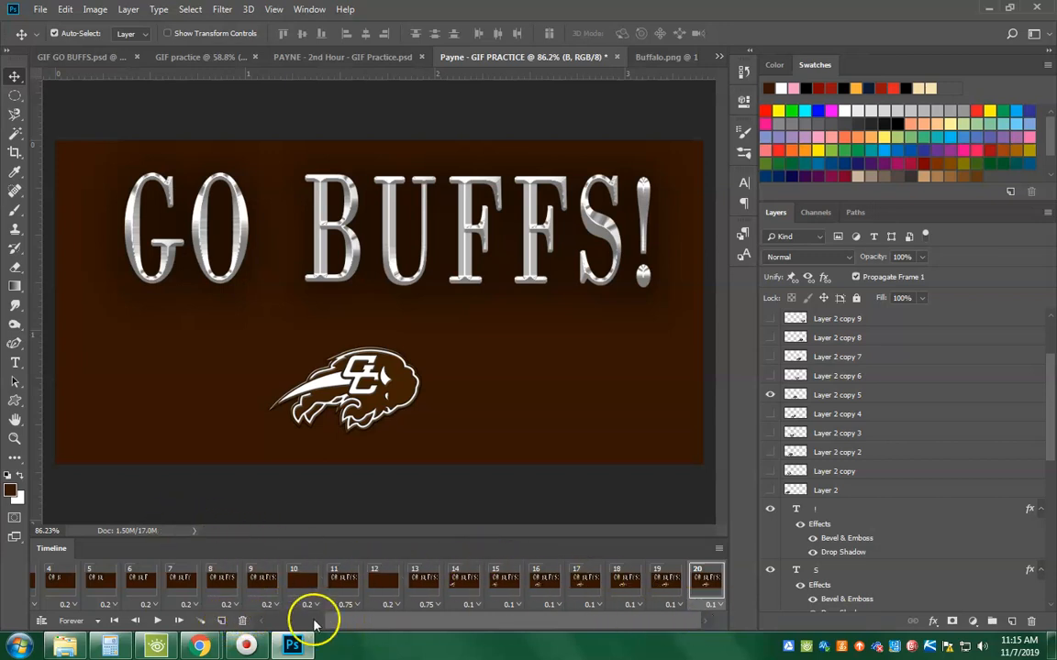
pyautogui.click(225, 621)
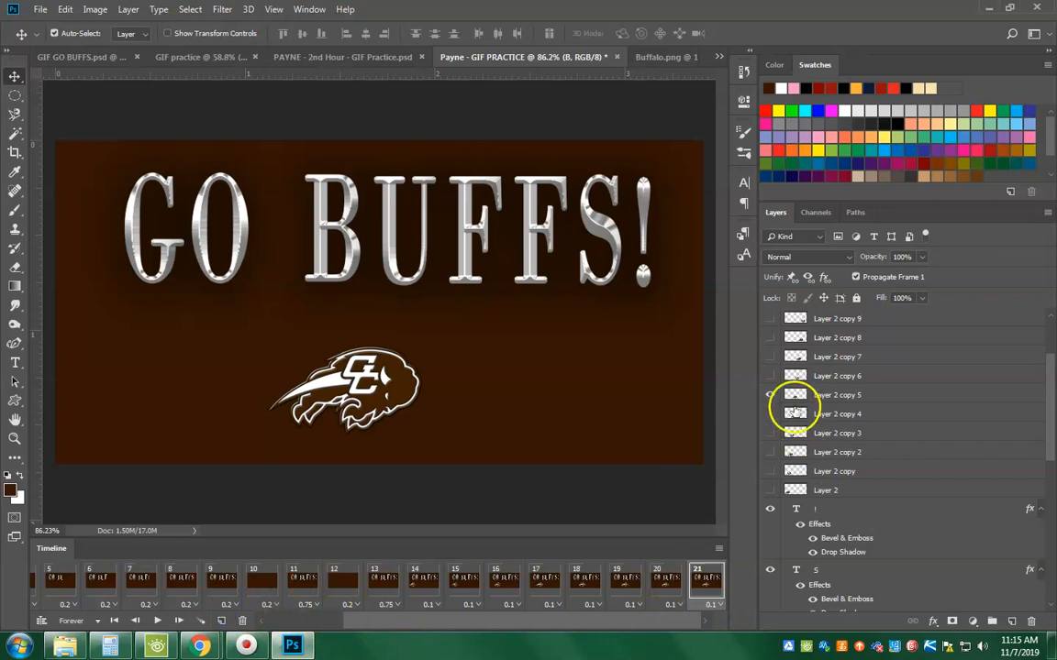
pyautogui.click(771, 376)
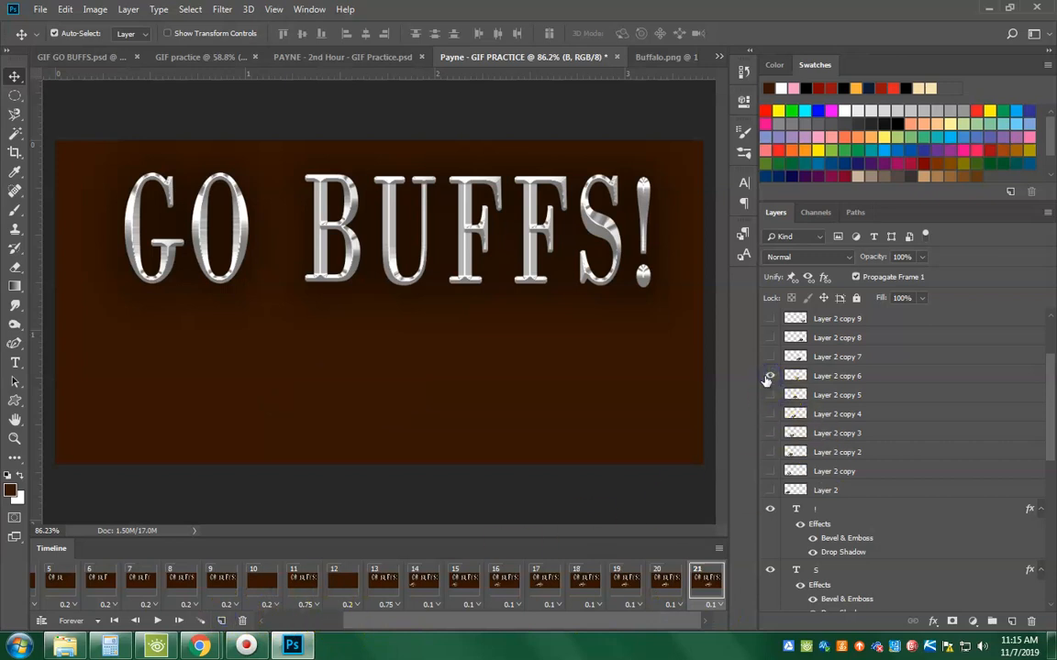
# Step: Add frames 22 and 23, showing only buffalo Layer 2 copy 7 in frame 22 and Layer 2 copy 8 in frame 23
pyautogui.click(222, 622)
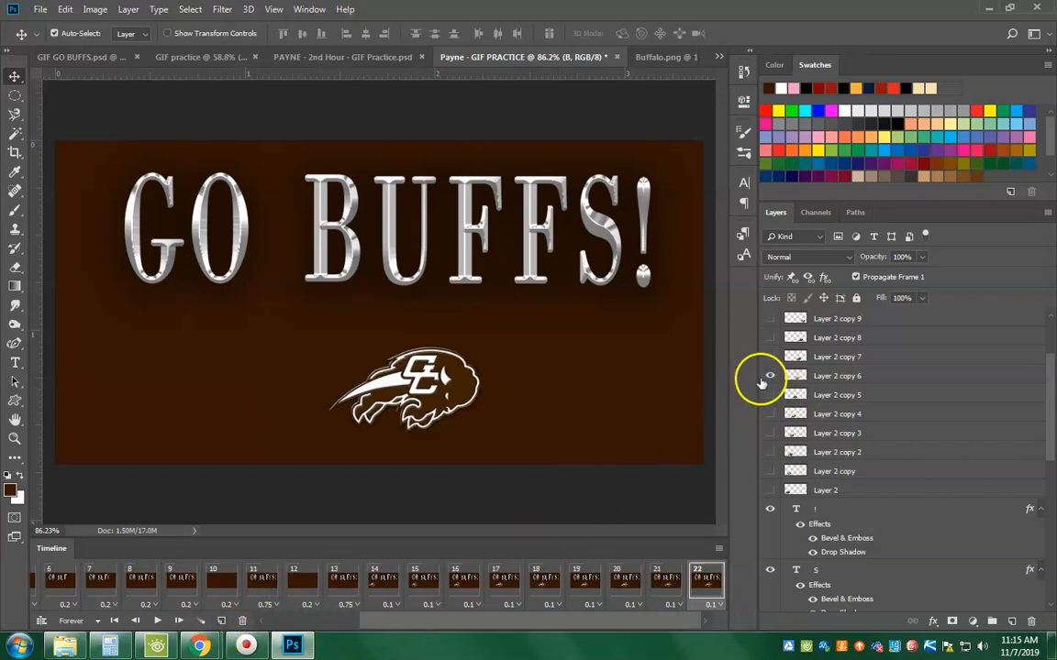
pyautogui.click(221, 622)
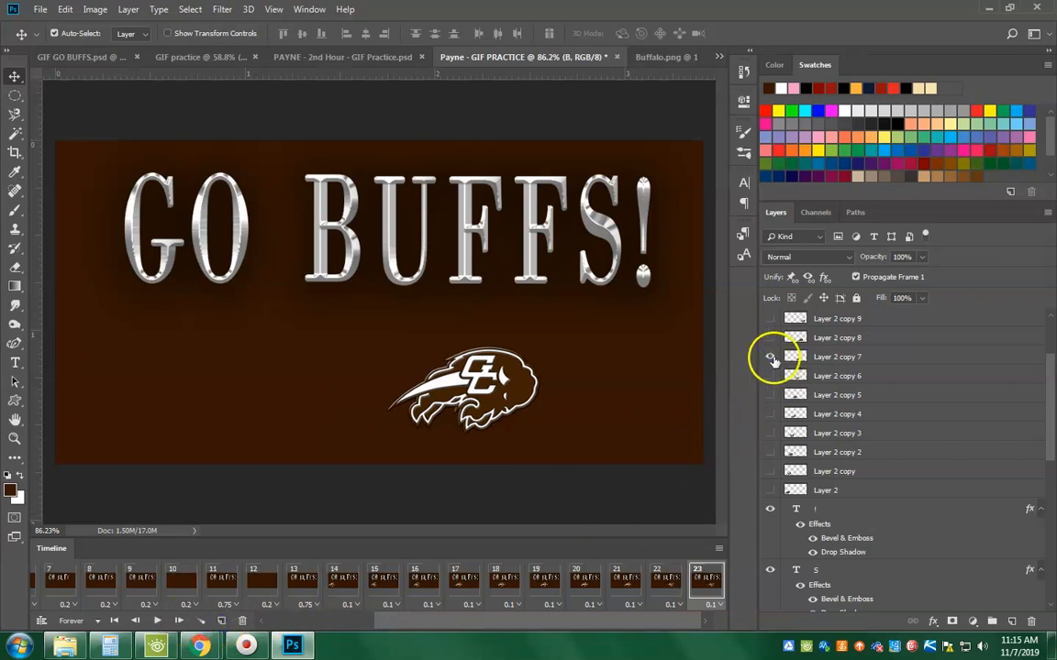
pyautogui.click(770, 338)
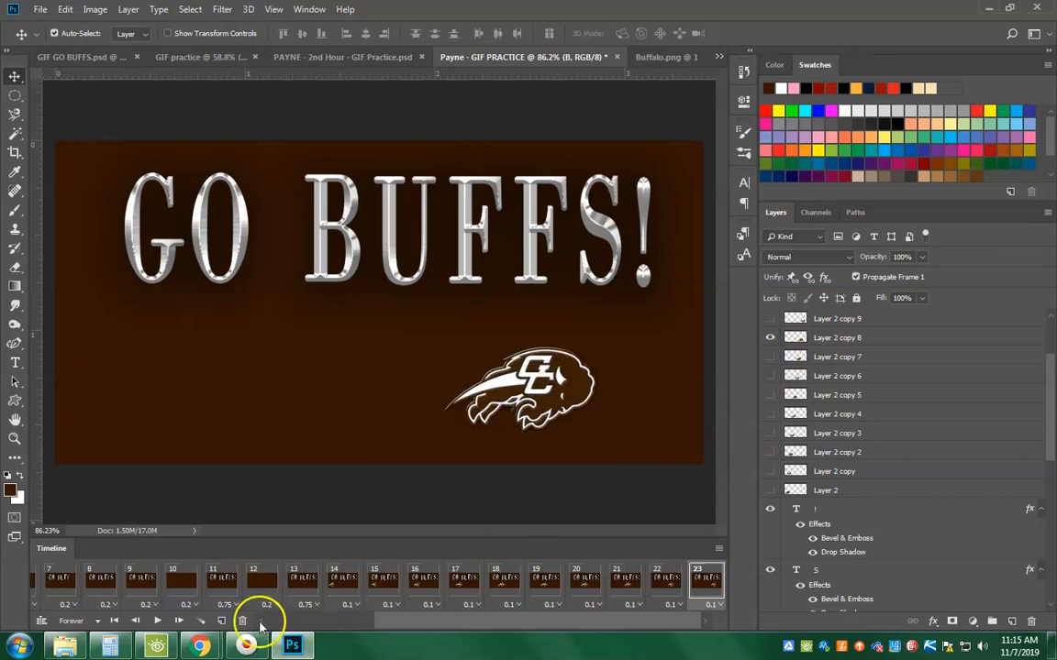
# Step: Add frames 24 and 25, showing only buffalo Layer 2 copy 9 in frame 24 and Layer 2 copy 10 in frame 25
pyautogui.click(221, 622)
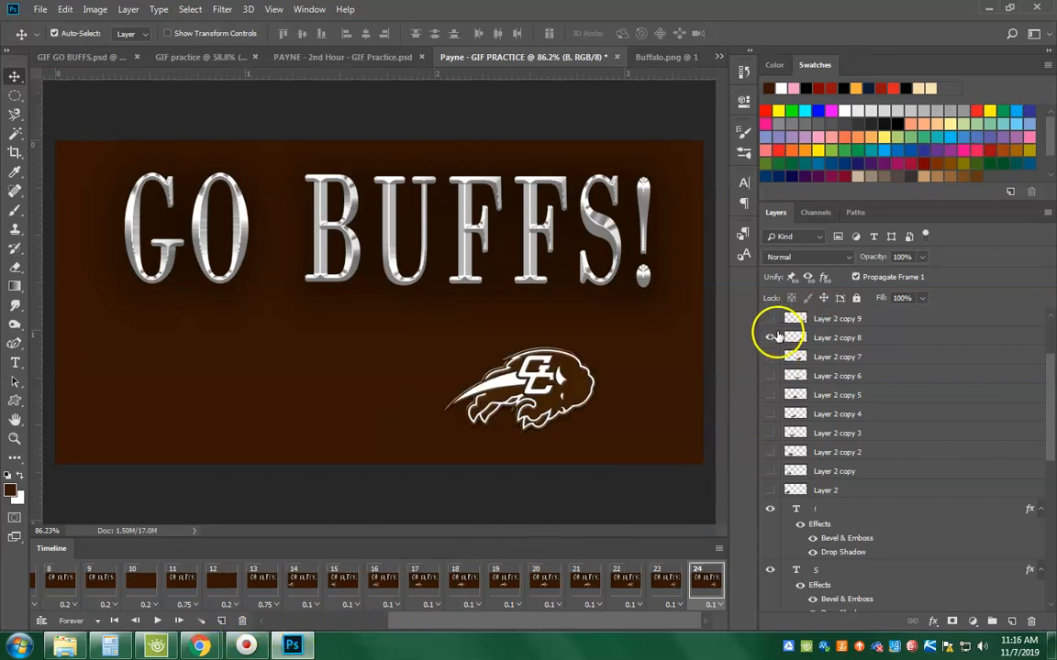
pyautogui.click(770, 318)
pyautogui.scroll(3, 904, 401)
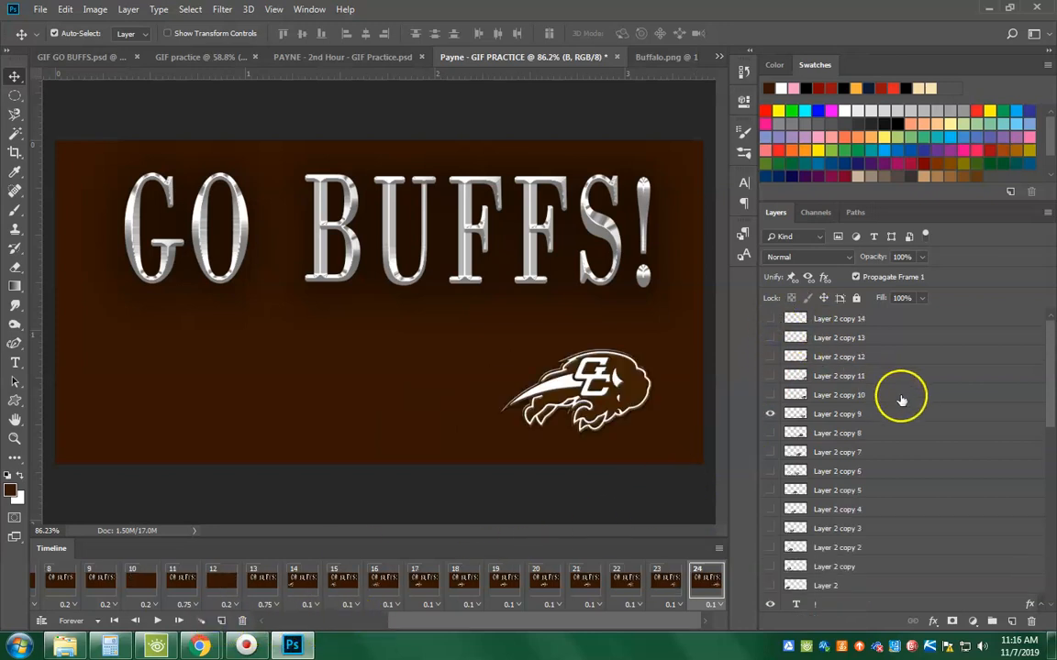
pyautogui.click(221, 621)
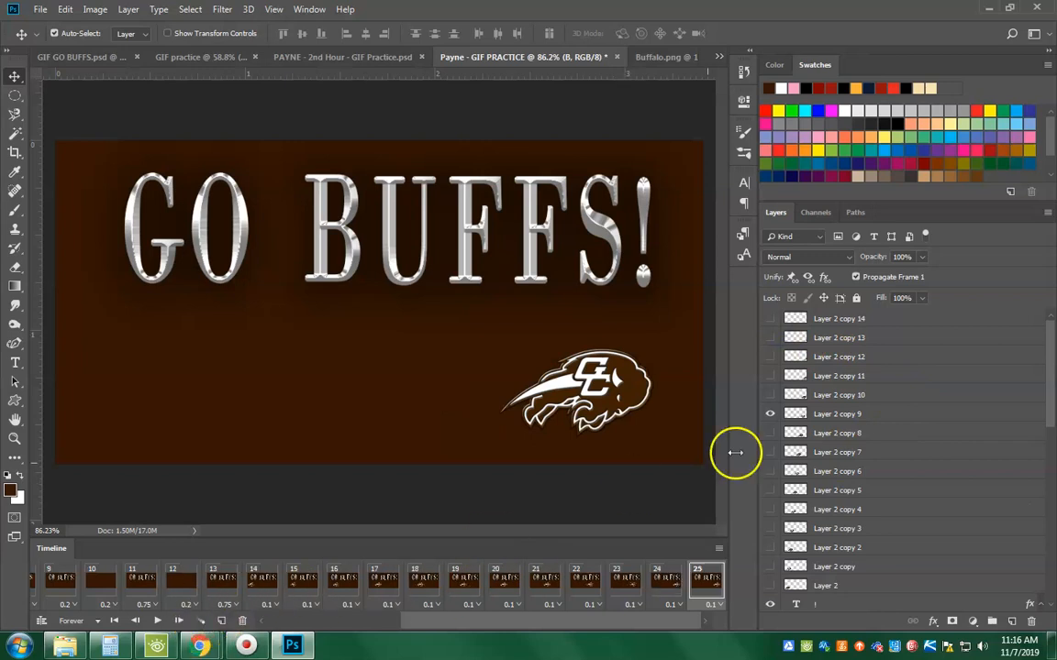
pyautogui.click(769, 394)
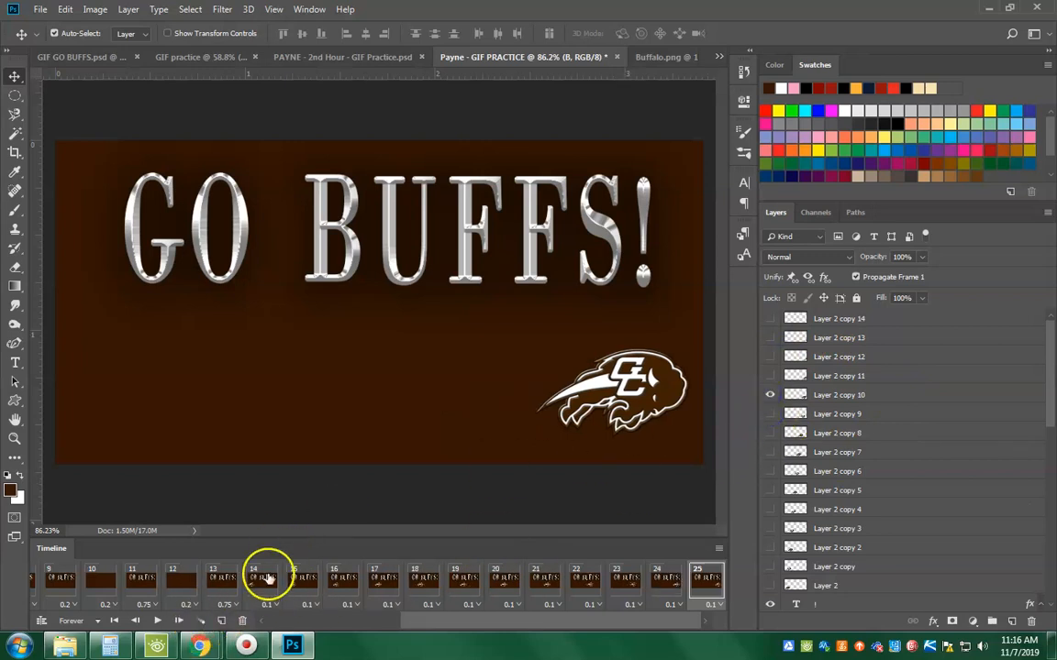
# Step: Add frames 26 and 27, showing only buffalo Layer 2 copy 11 in frame 26 and Layer 2 copy 12 in frame 27
pyautogui.click(219, 621)
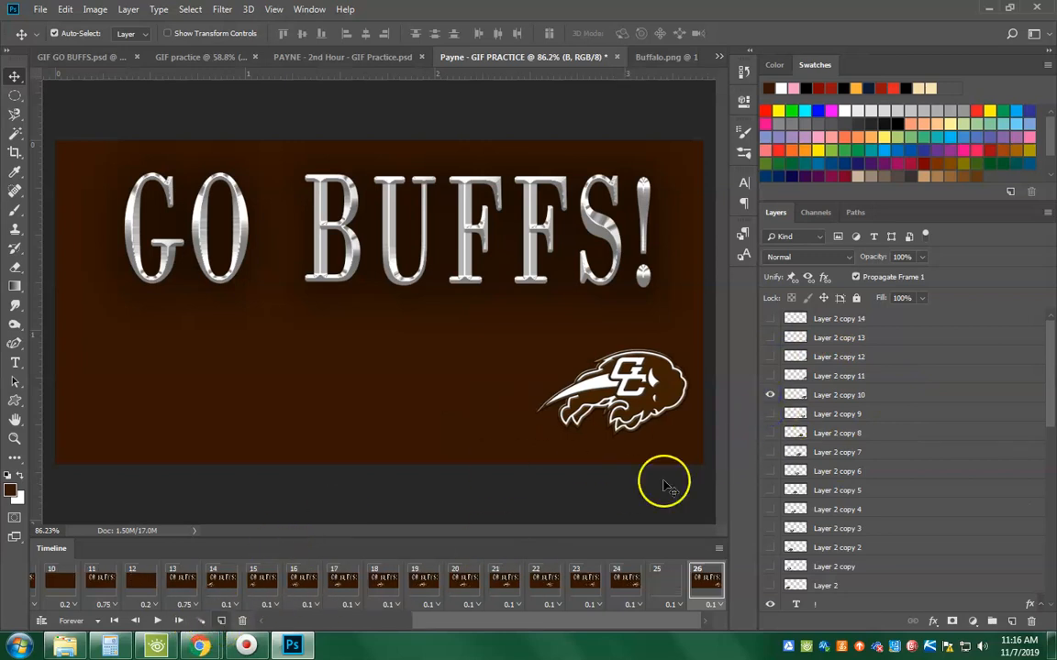
pyautogui.click(770, 376)
pyautogui.click(221, 621)
pyautogui.click(776, 379)
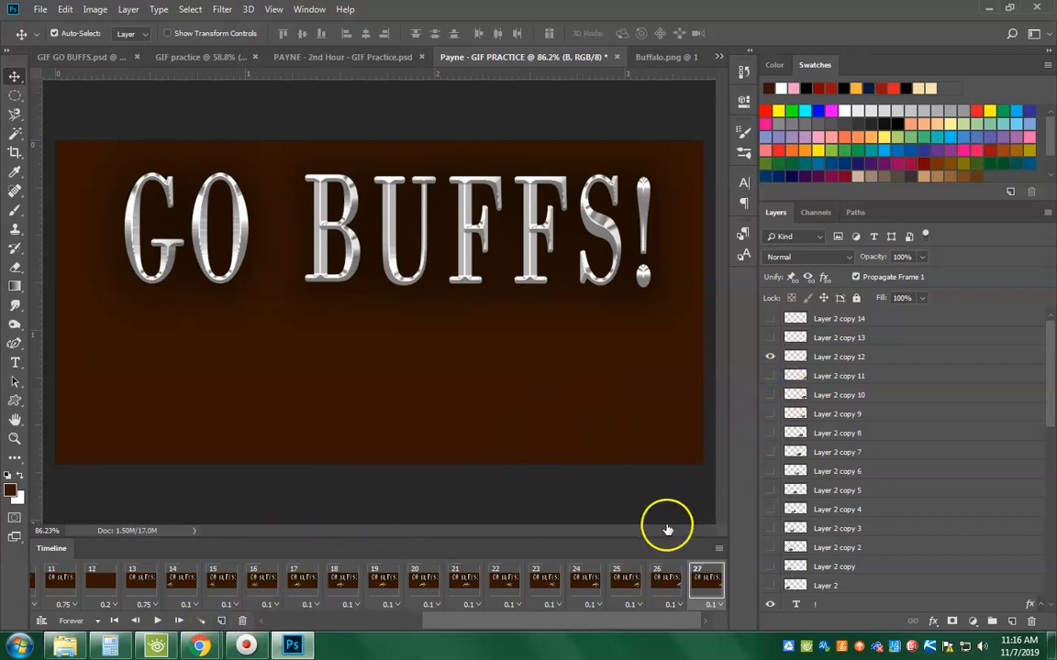
# Step: Add frames 28 to 30, showing only Layer 2 copy 13, only Layer 2 copy 14 and no buffalo respectively, and play the animation
pyautogui.click(221, 621)
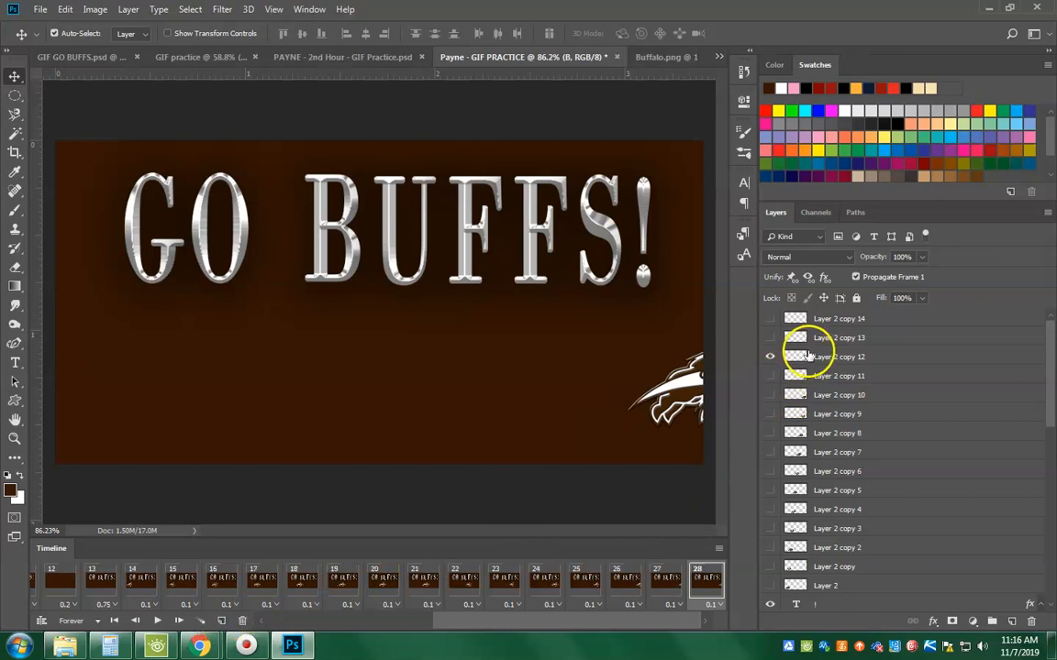
pyautogui.click(221, 621)
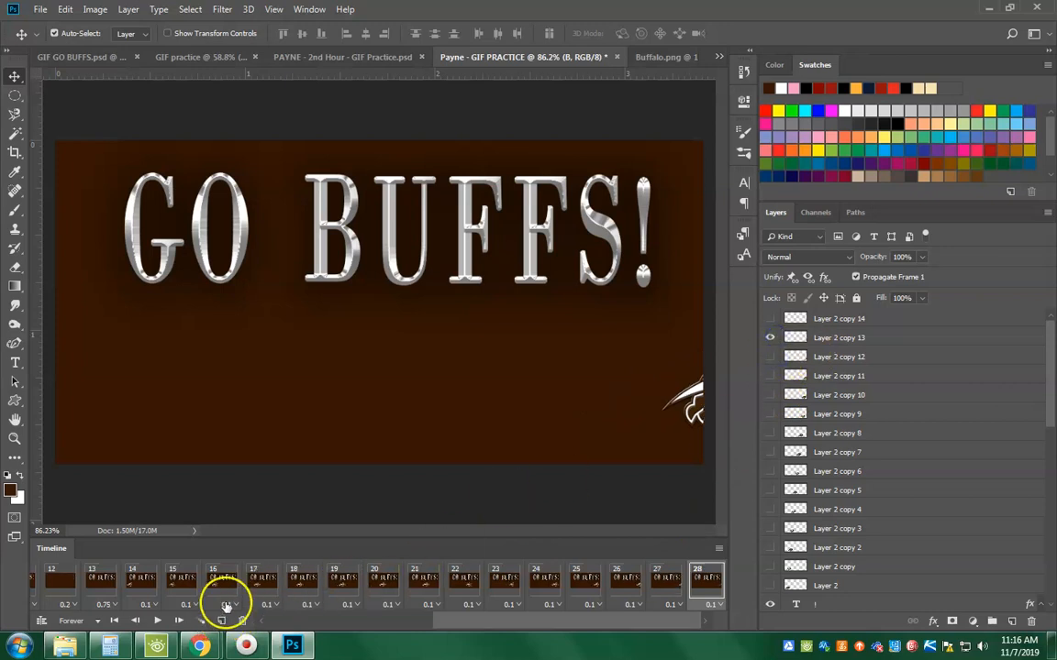
pyautogui.click(772, 338)
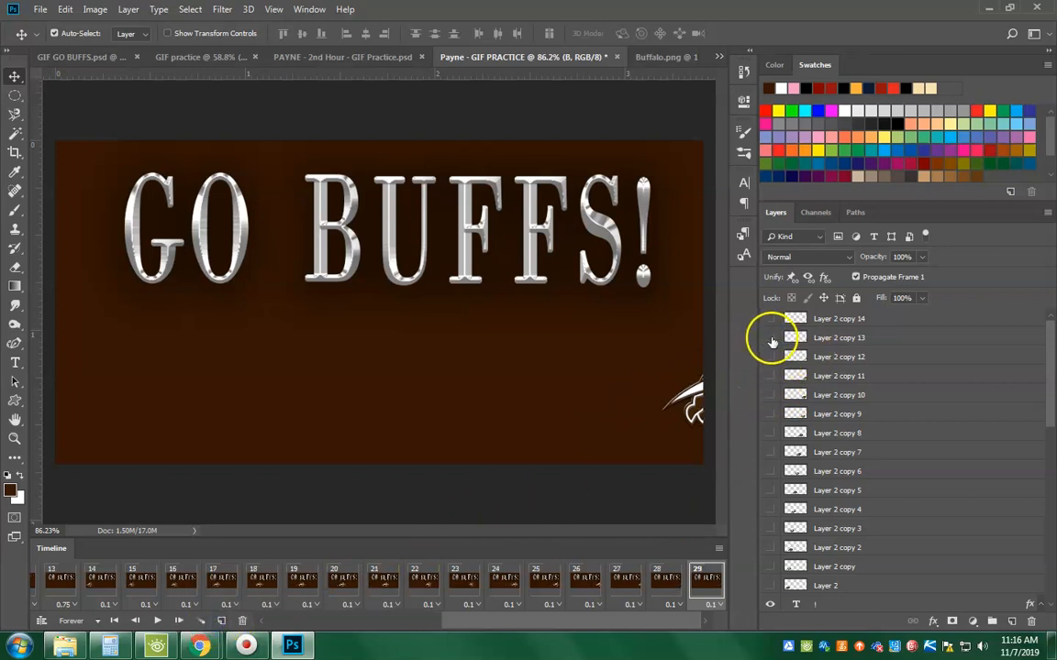
pyautogui.click(221, 621)
pyautogui.click(770, 318)
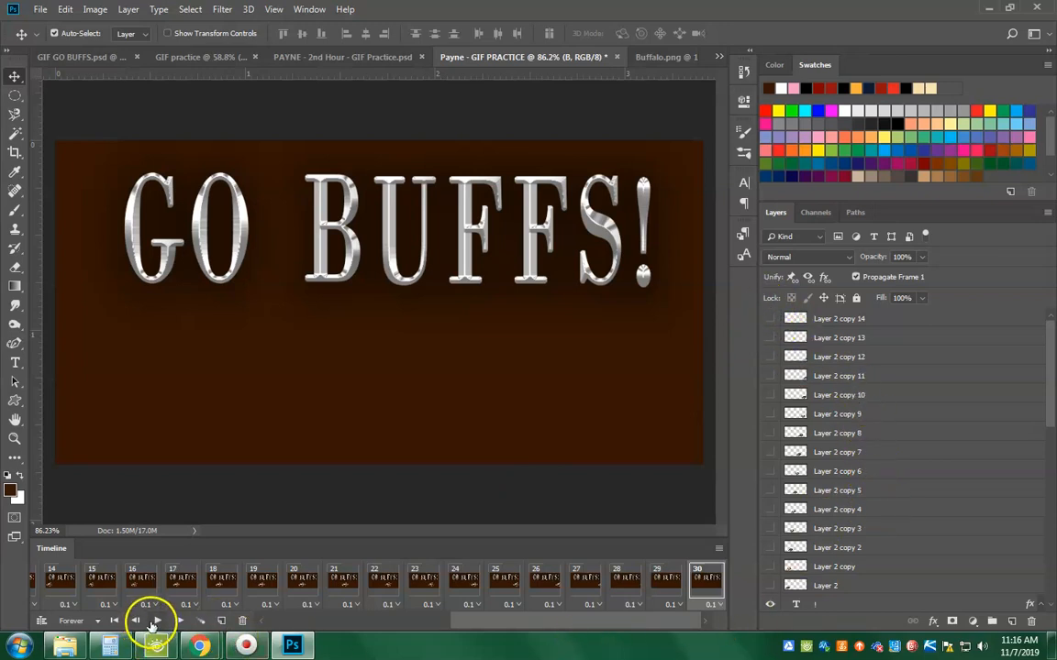
pyautogui.click(156, 622)
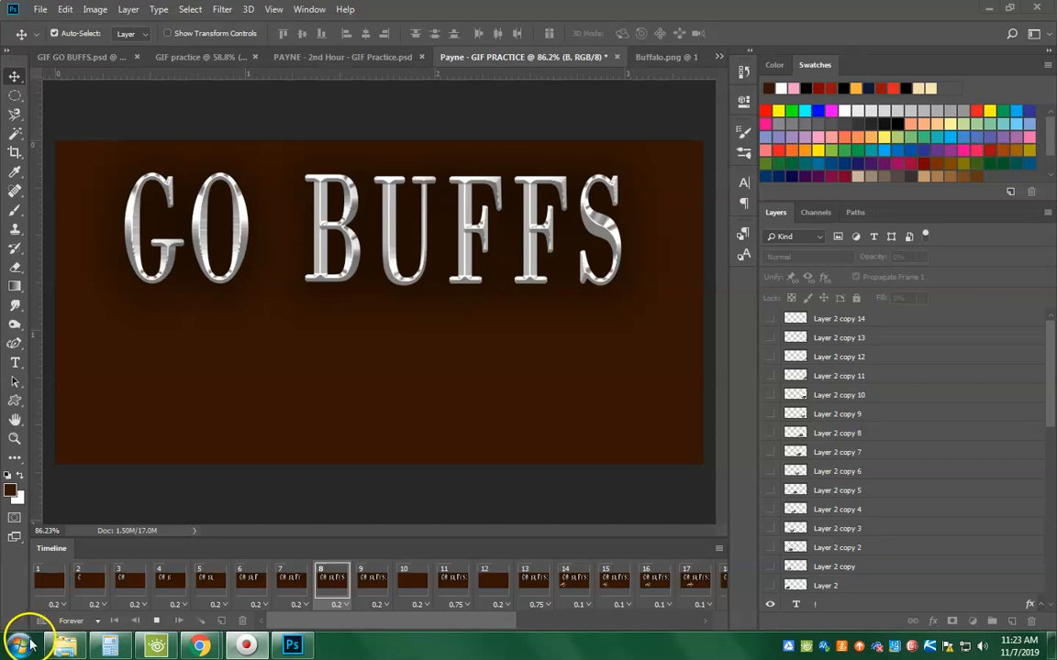
# Step: Export the animation as a GIF with Save for Web (Legacy) into the Day 79 - GIF folder, appending "- 4TH HR" to the suggested file name
pyautogui.click(40, 10)
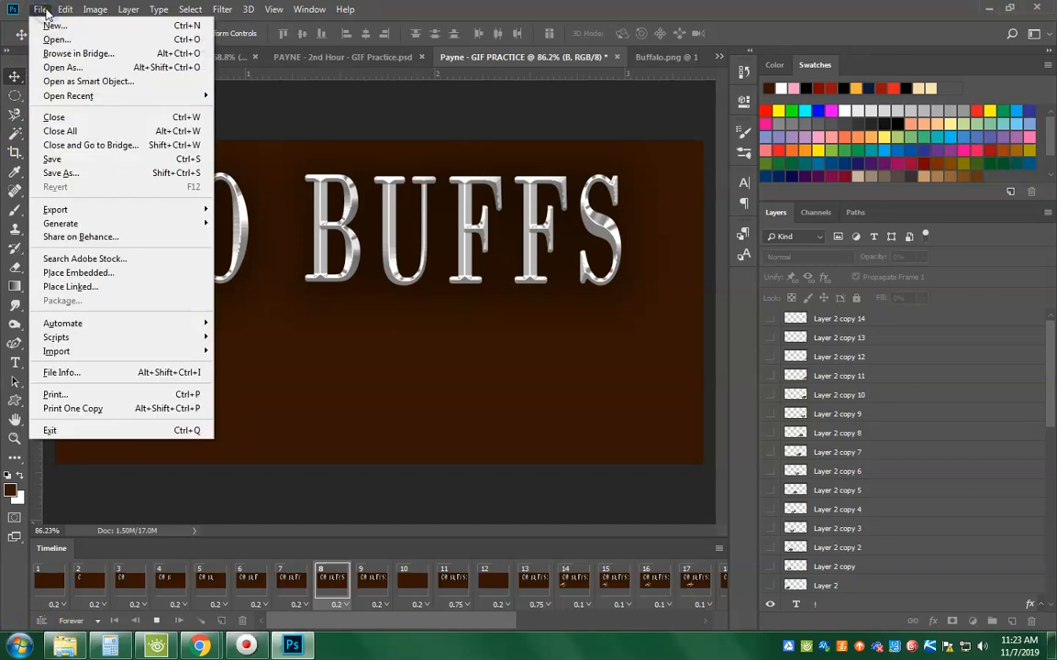
pyautogui.moveTo(107, 212)
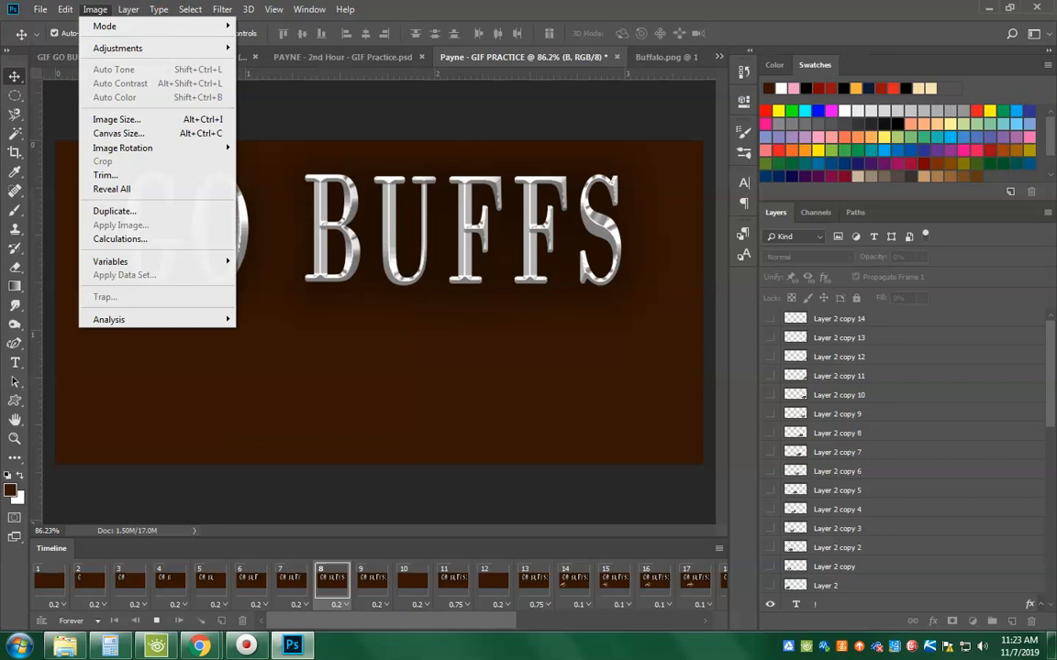
pyautogui.click(39, 11)
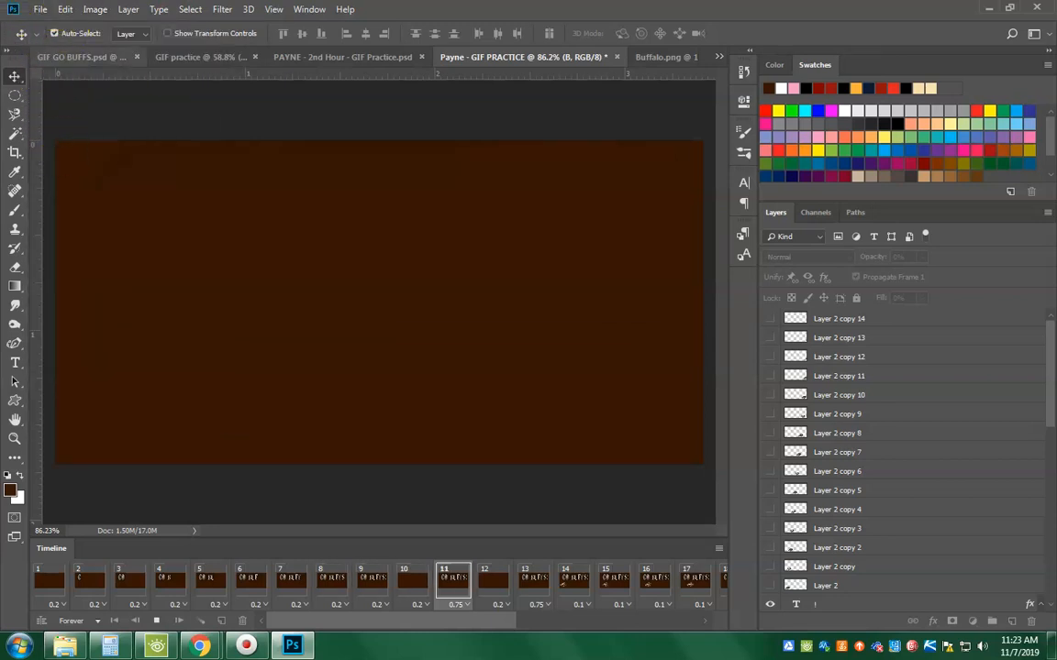
pyautogui.click(40, 10)
pyautogui.click(84, 211)
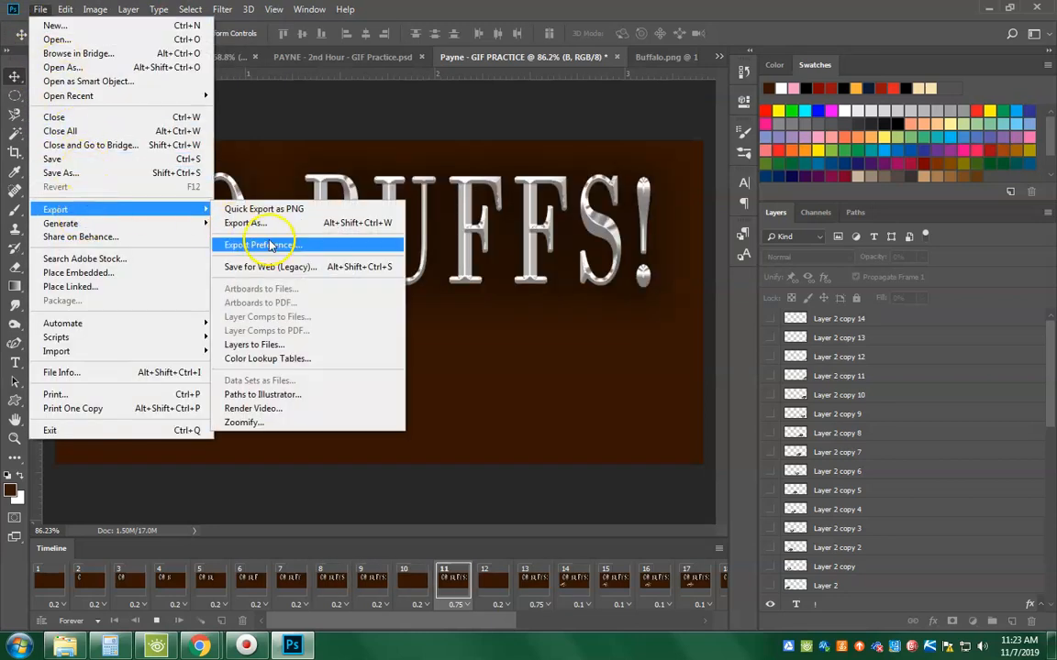
pyautogui.click(272, 275)
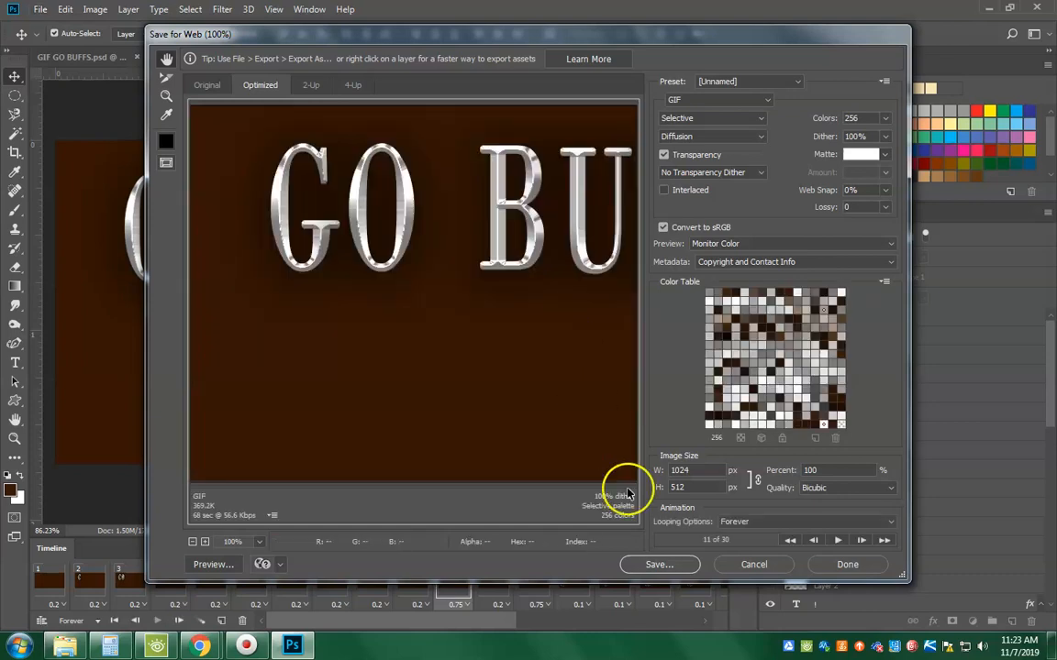
pyautogui.click(668, 565)
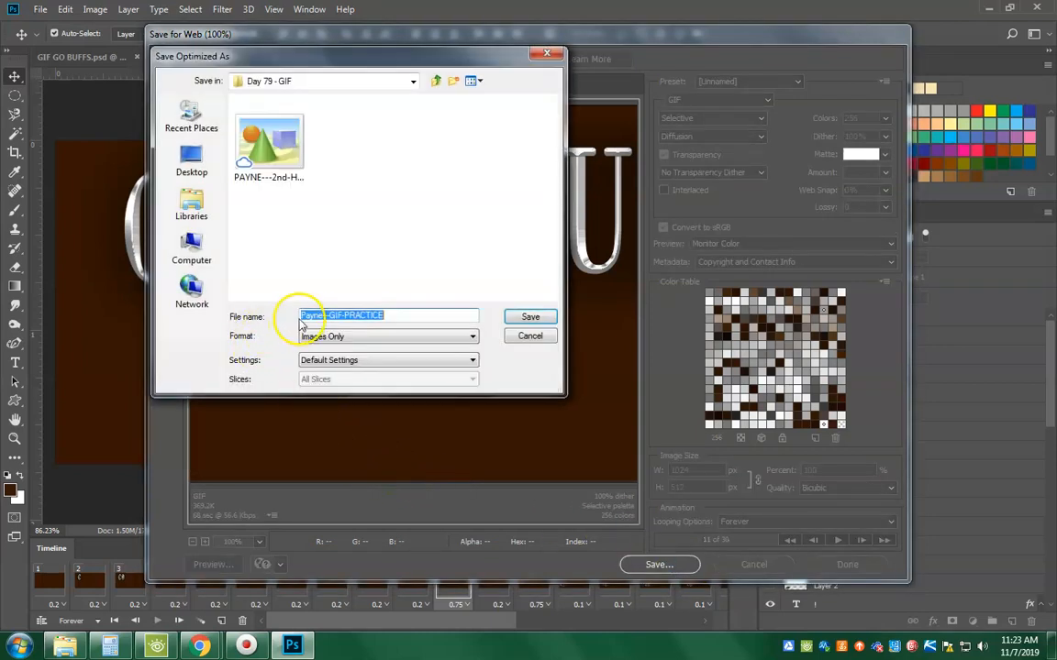
pyautogui.click(387, 314)
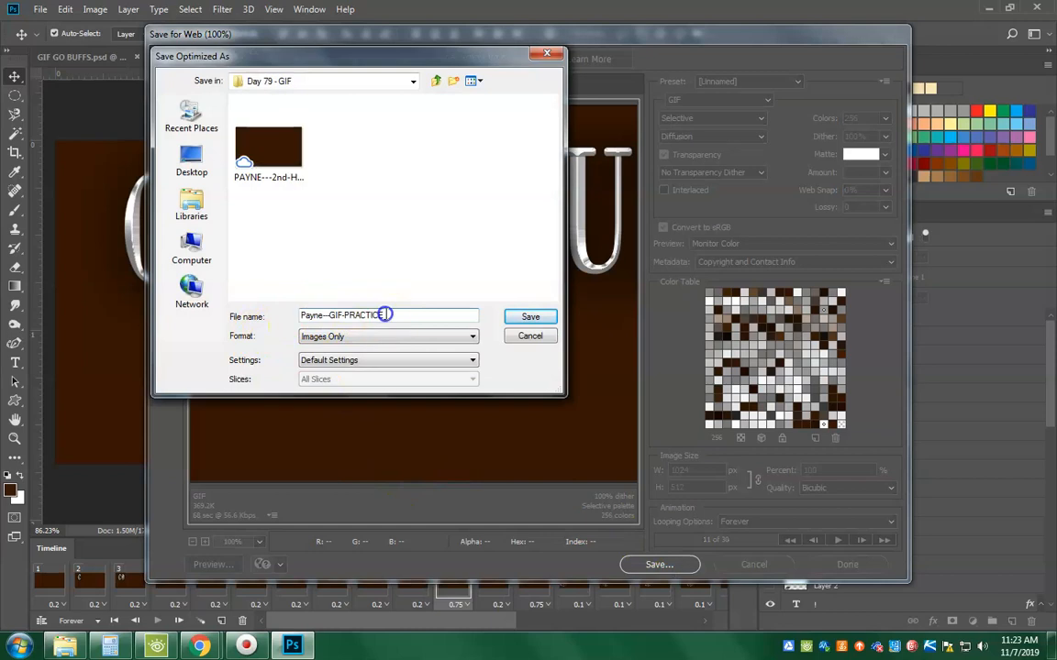
pyautogui.write('- 4TH HR')
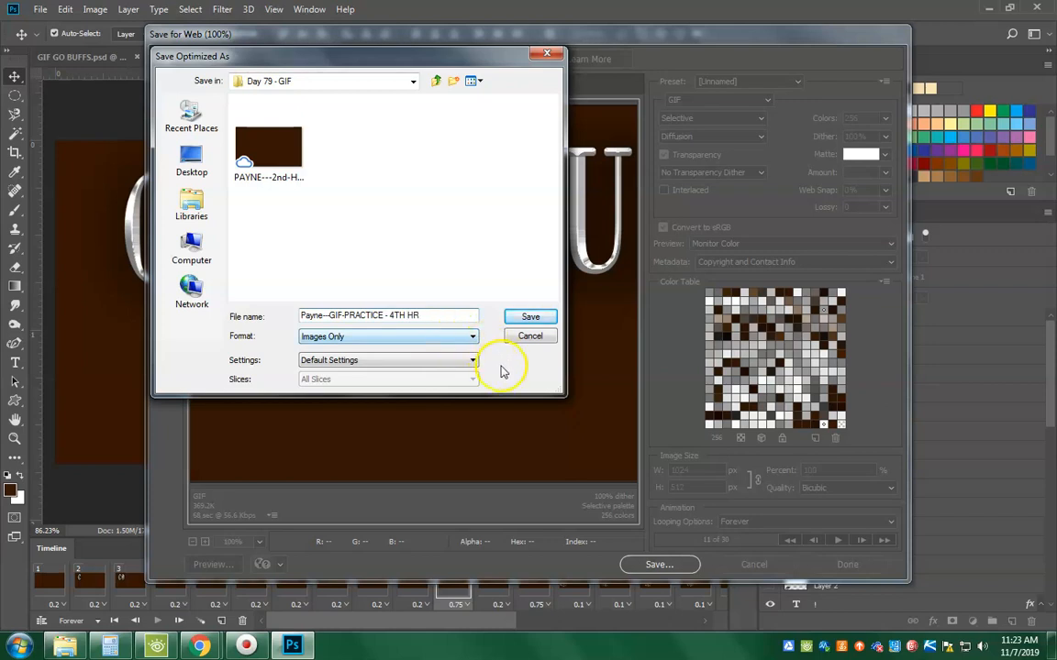
pyautogui.click(519, 317)
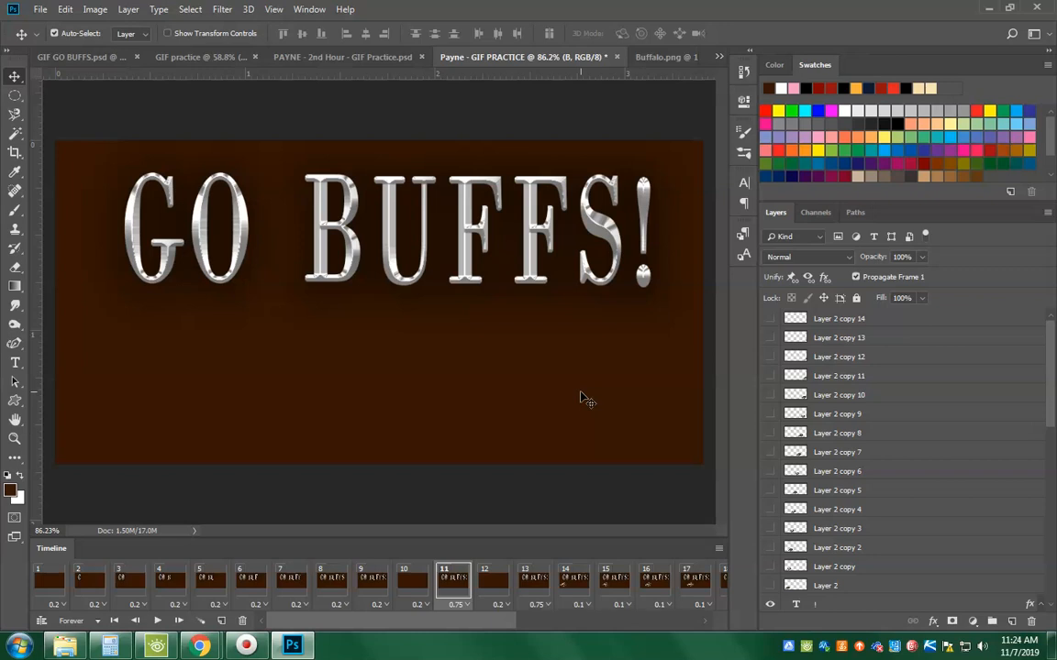
# Step: Start saving a Photoshop copy of the project under a new name, appending "- 4TH HOUR" to the existing file name
pyautogui.click(41, 9)
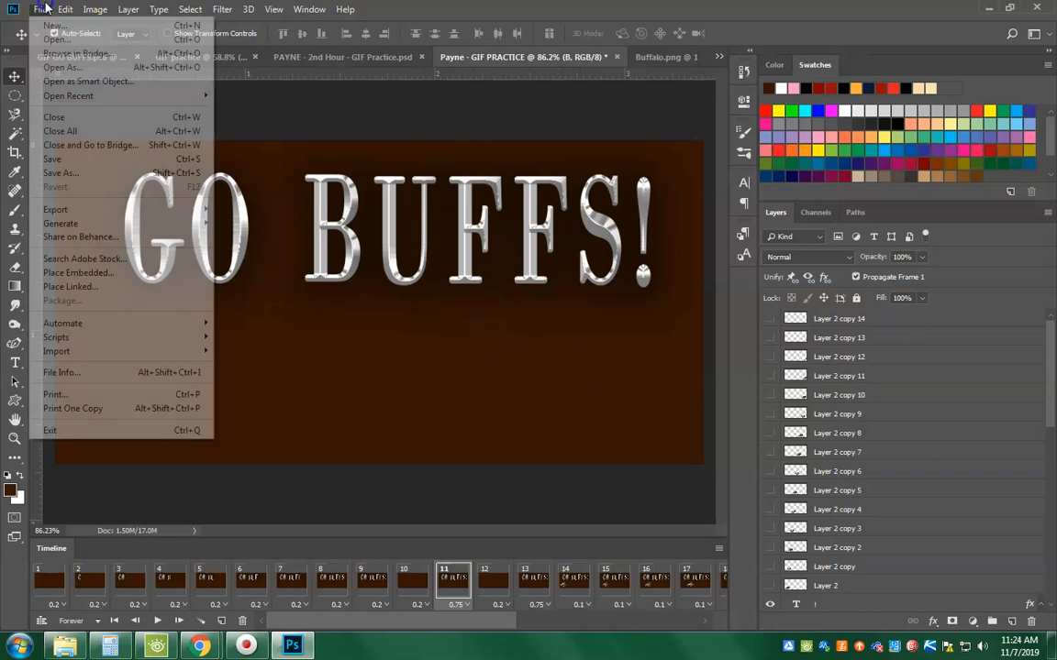
pyautogui.moveTo(106, 212)
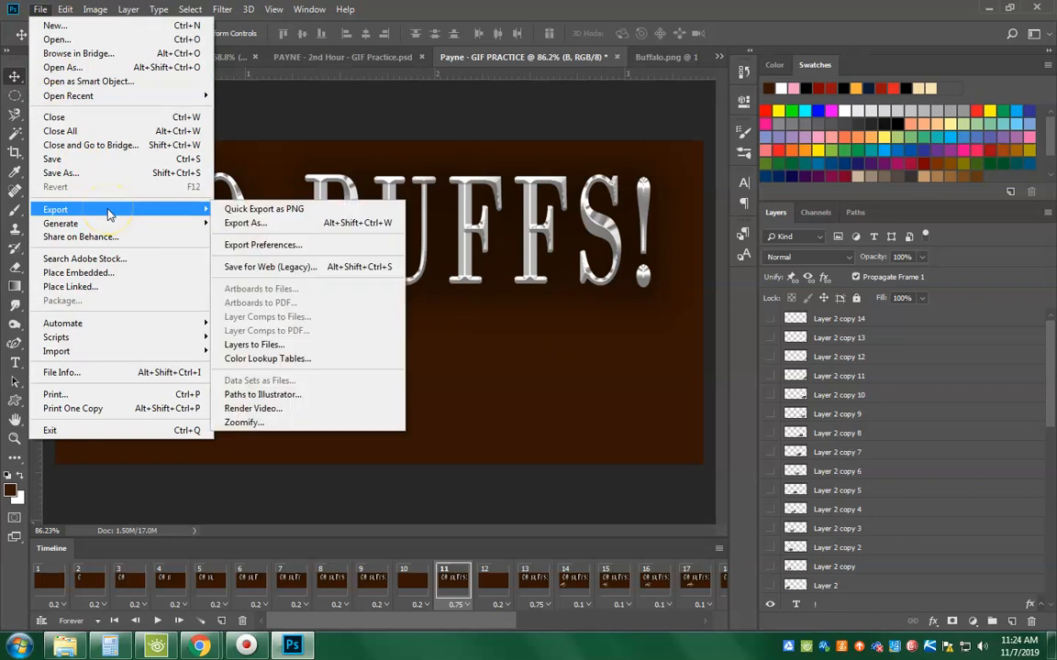
pyautogui.click(40, 9)
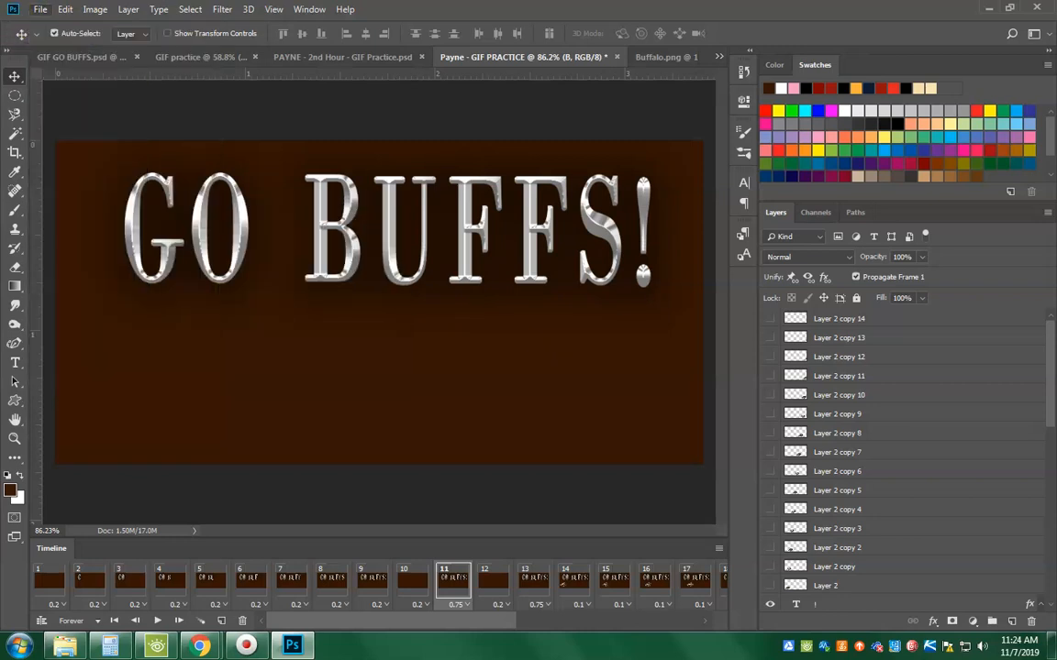
pyautogui.click(40, 9)
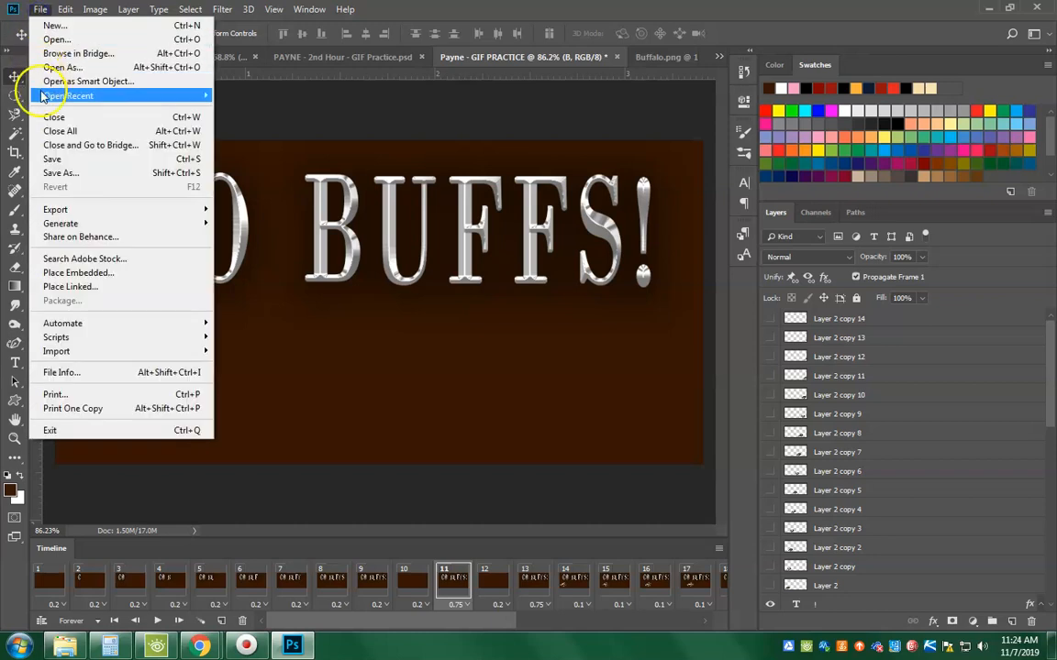
pyautogui.click(57, 175)
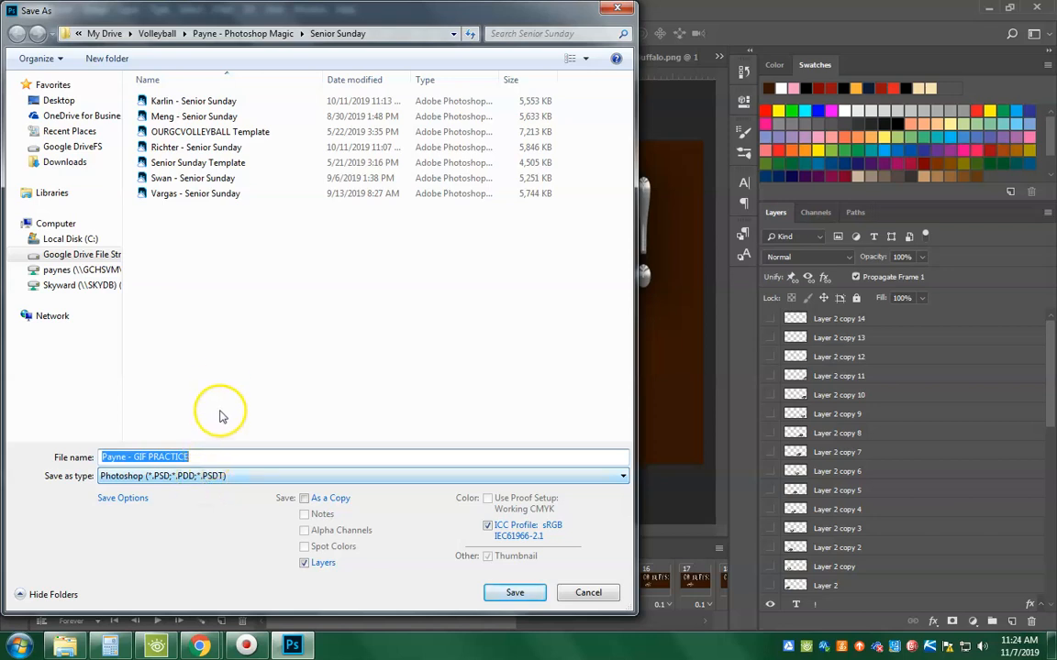
pyautogui.click(238, 457)
pyautogui.write('- 4TH HOUR')
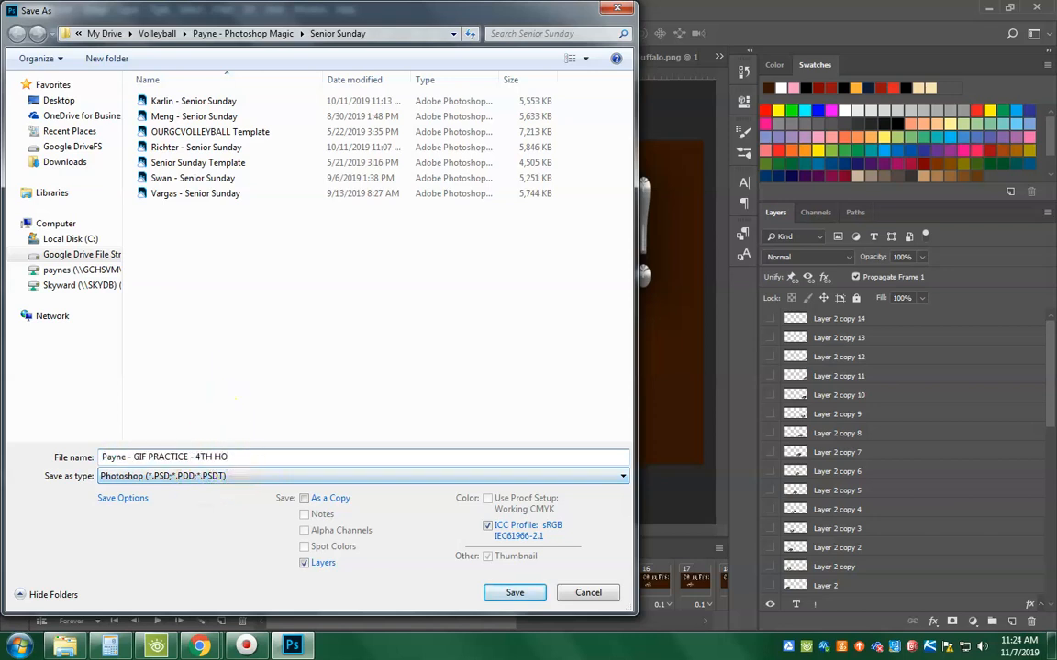
# Step: Save the Photoshop file in My Drive > 02 - Computer Graphics > 2 - Computer Graphics > Curriculum > Day 79 - GIF with Maximize Compatibility
pyautogui.click(110, 254)
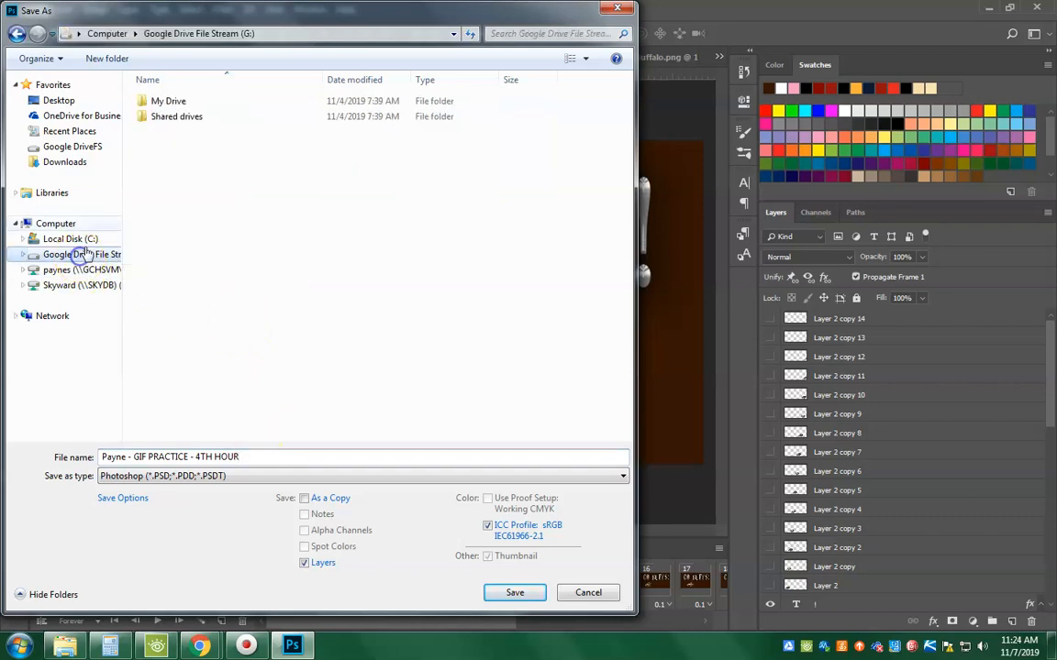
pyautogui.doubleClick(189, 101)
pyautogui.doubleClick(209, 116)
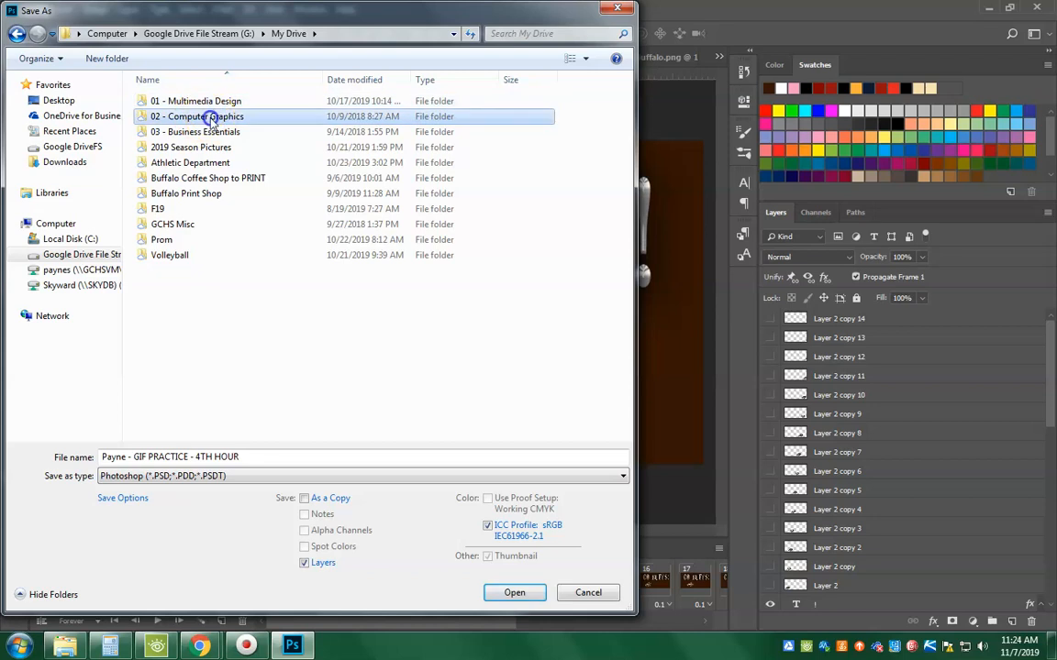
pyautogui.click(214, 104)
pyautogui.doubleClick(218, 102)
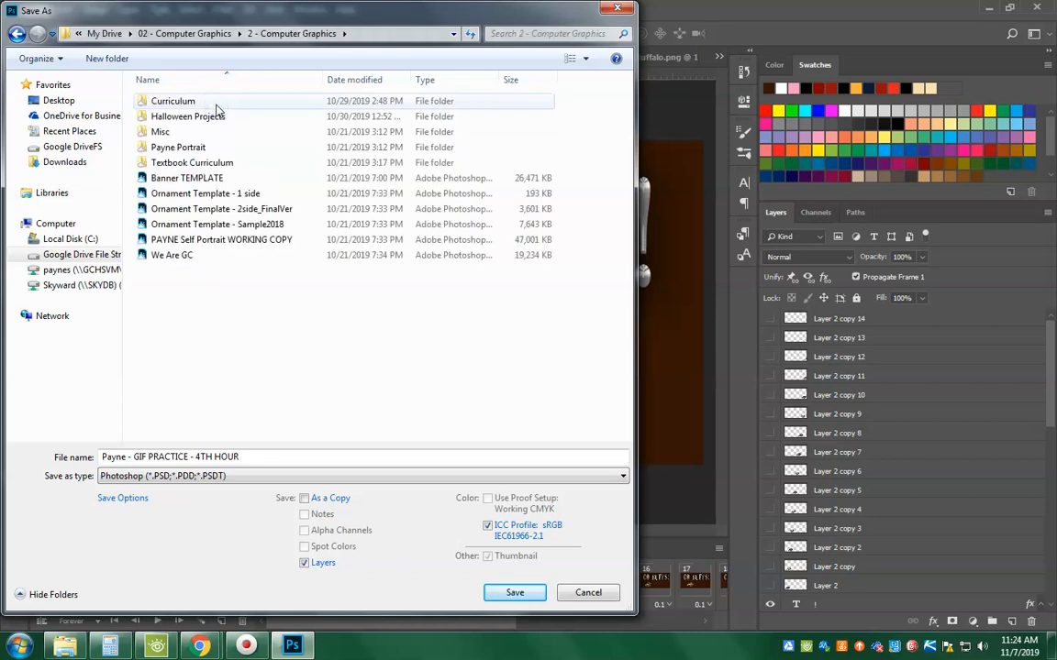
pyautogui.doubleClick(217, 103)
pyautogui.scroll(-1, 207, 348)
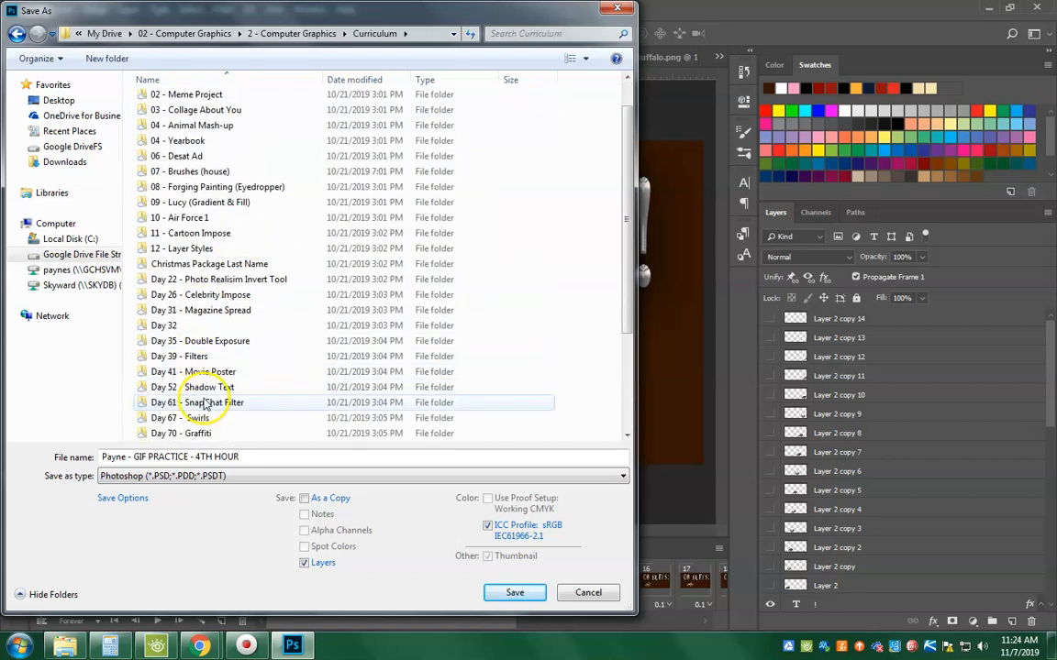
pyautogui.scroll(-3, 213, 423)
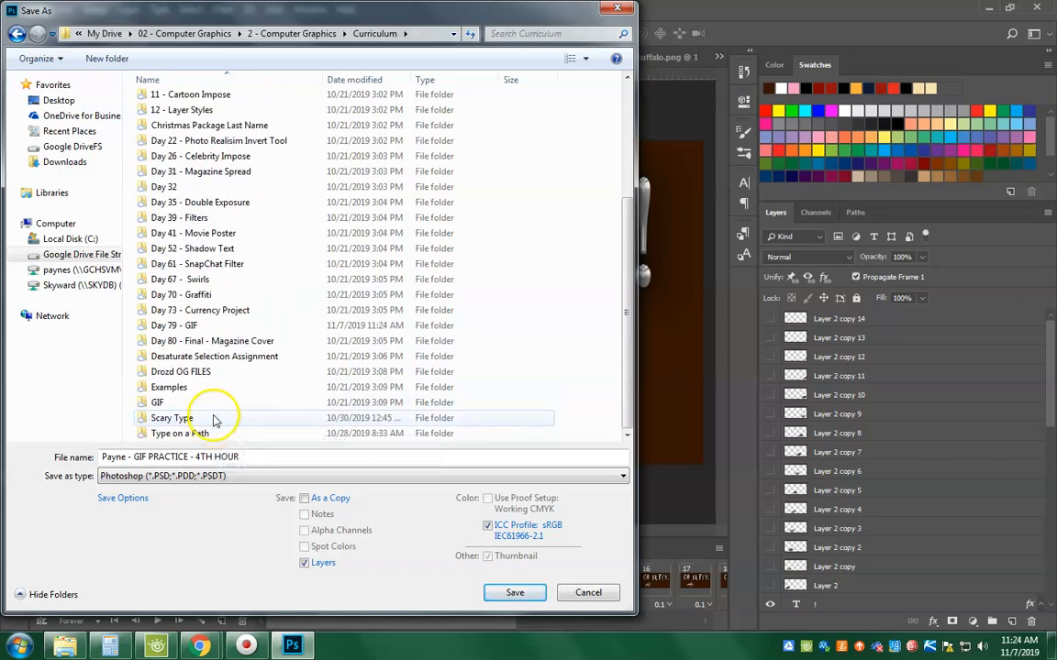
pyautogui.click(211, 326)
pyautogui.doubleClick(212, 329)
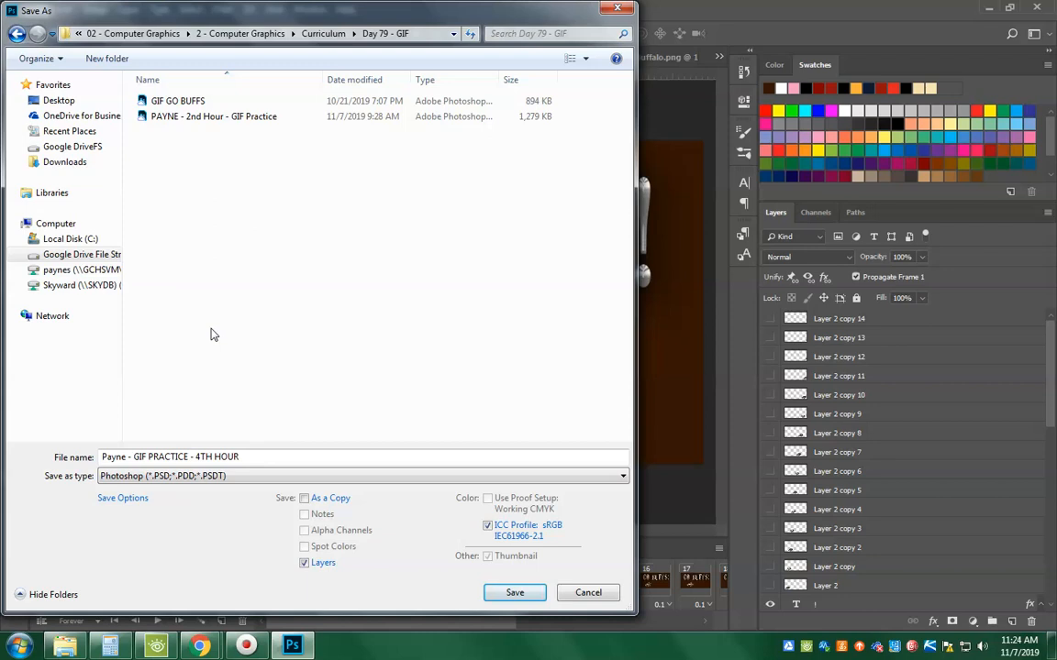
pyautogui.click(510, 592)
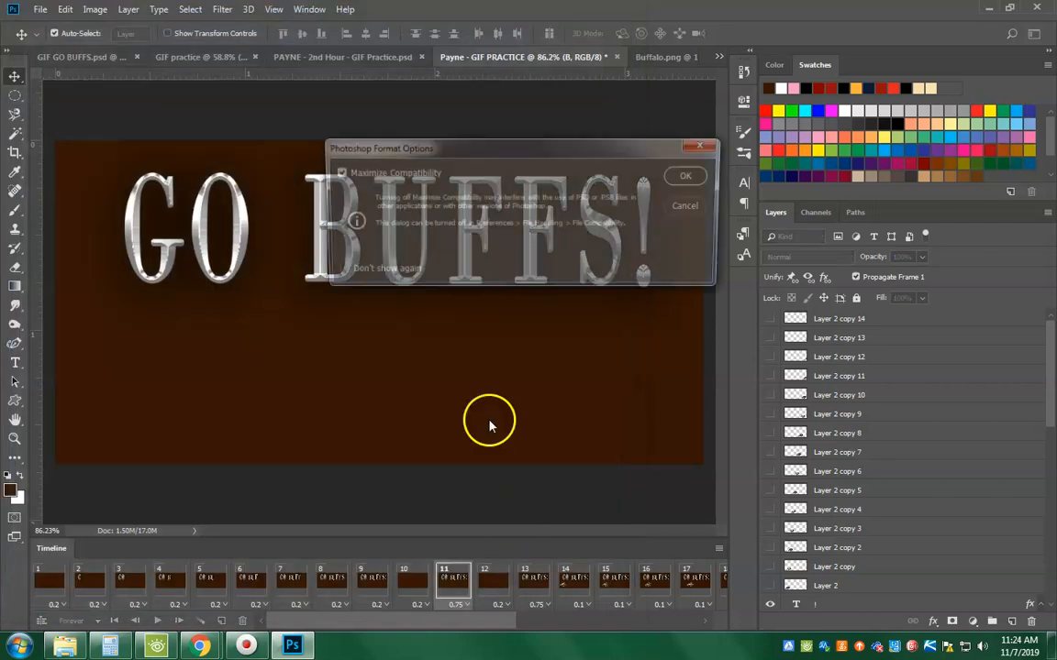
pyautogui.click(688, 177)
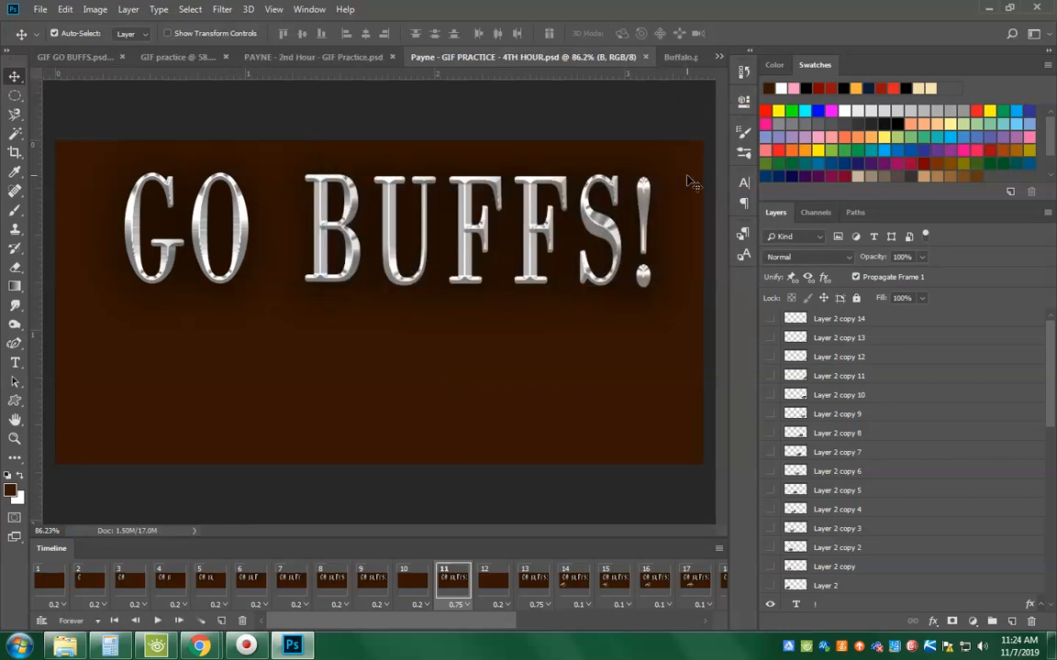
pyautogui.click(674, 173)
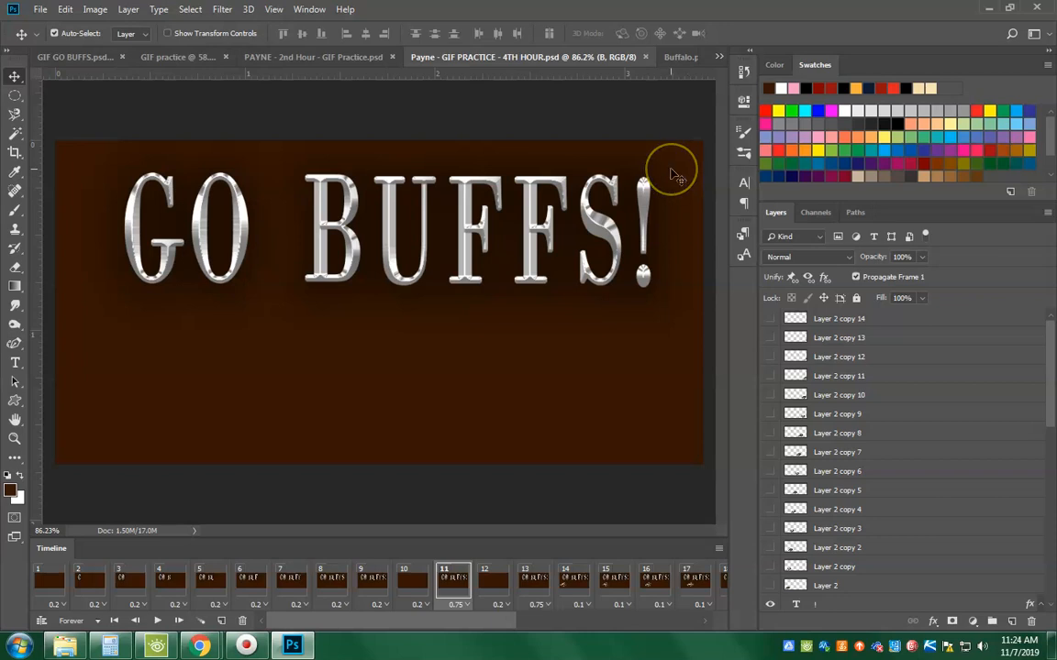